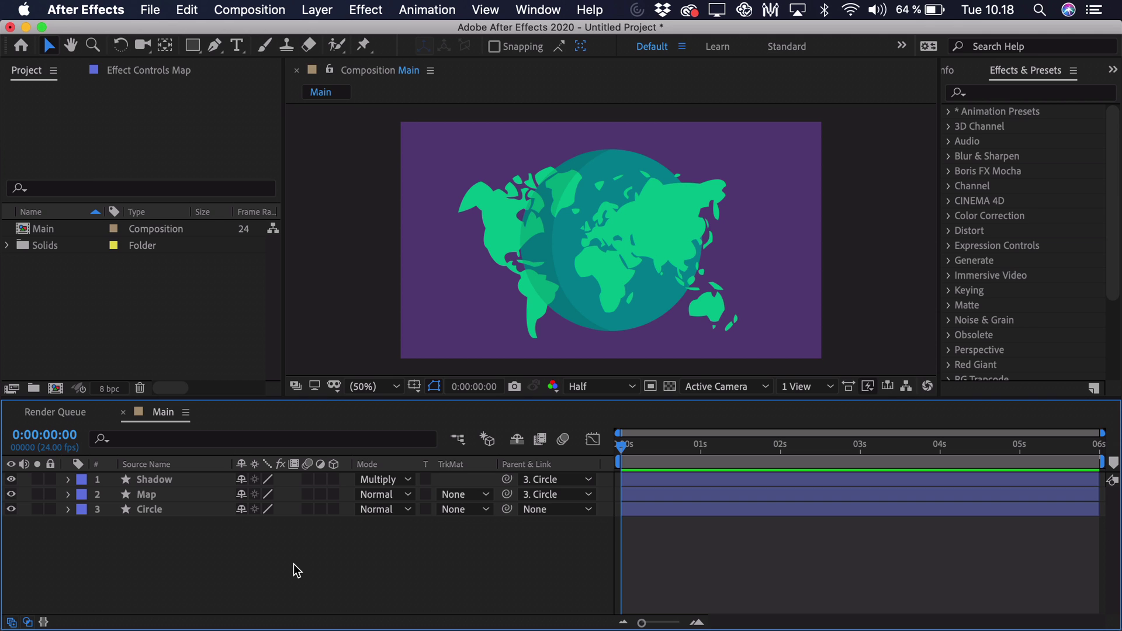
Step: Create a solid named BG in the globe's sampled teal and place it below Map
left_click(337, 9)
mouse_move(342, 31)
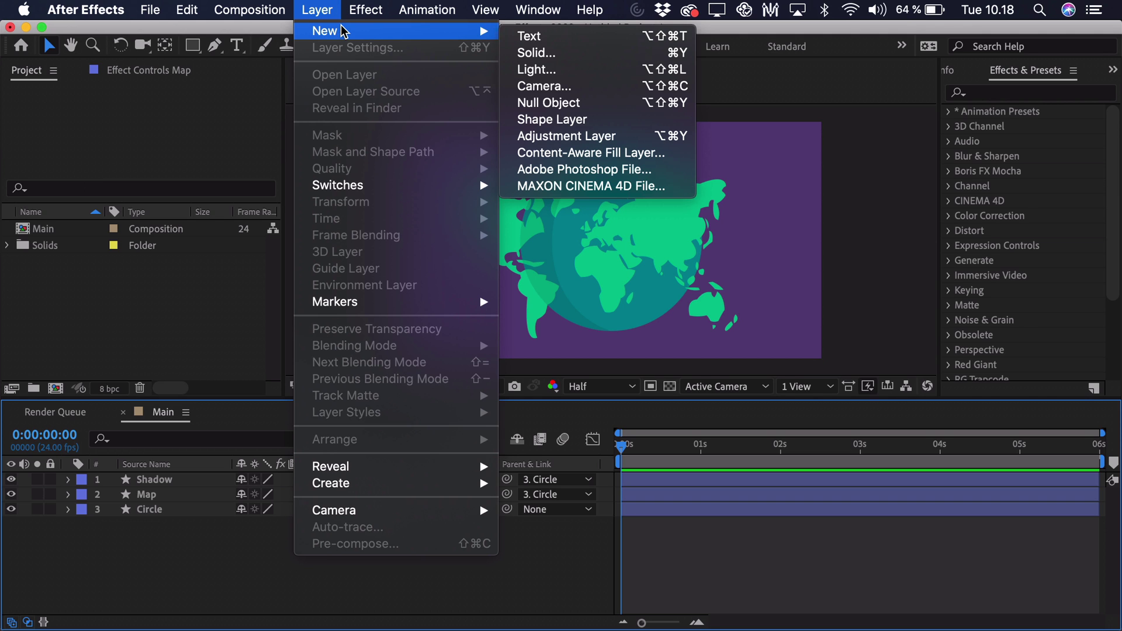
left_click(533, 52)
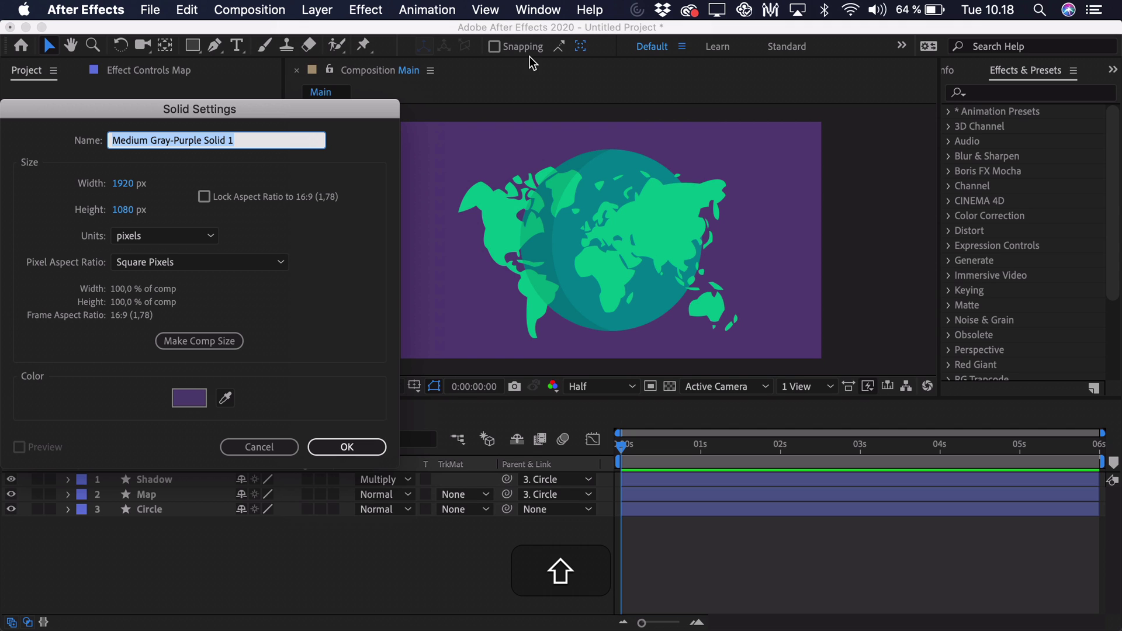
type("BG")
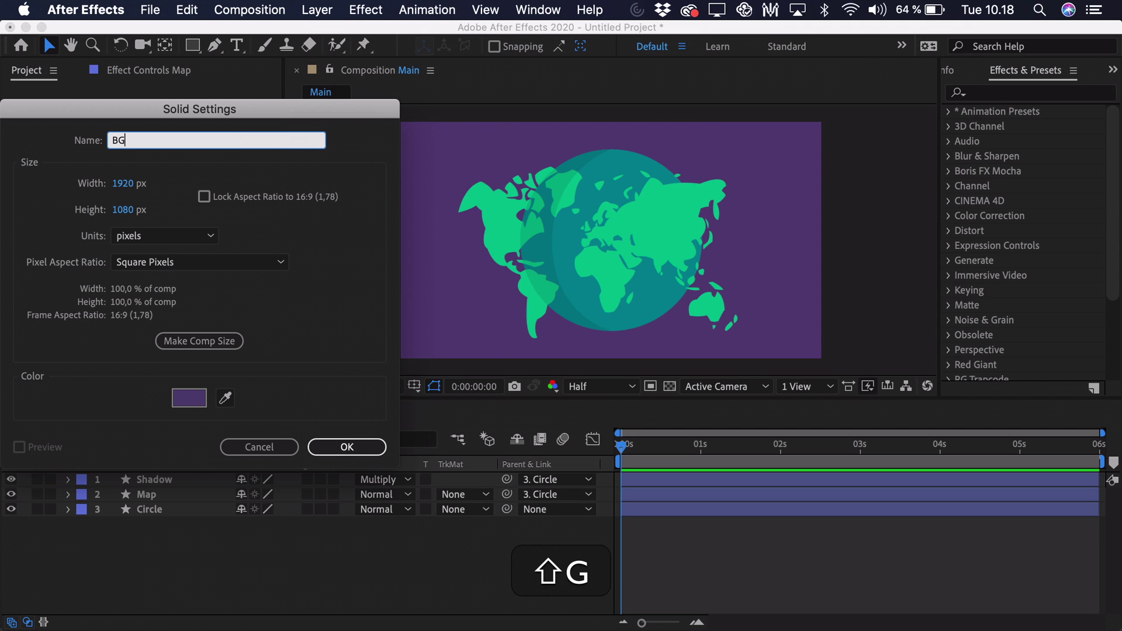
left_click(225, 398)
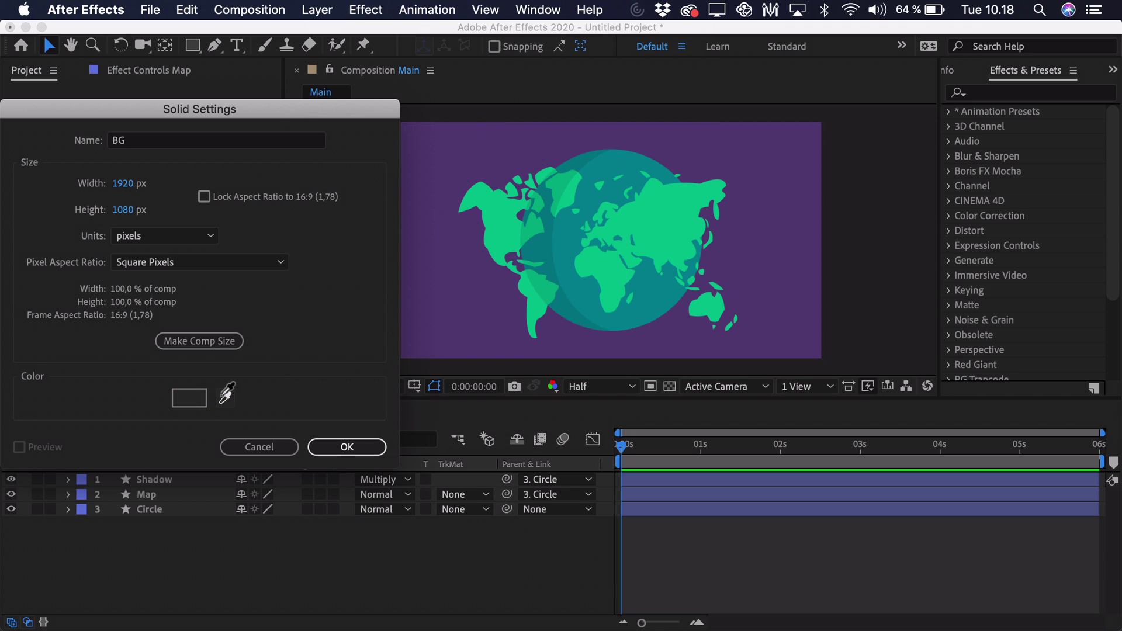
left_click(610, 159)
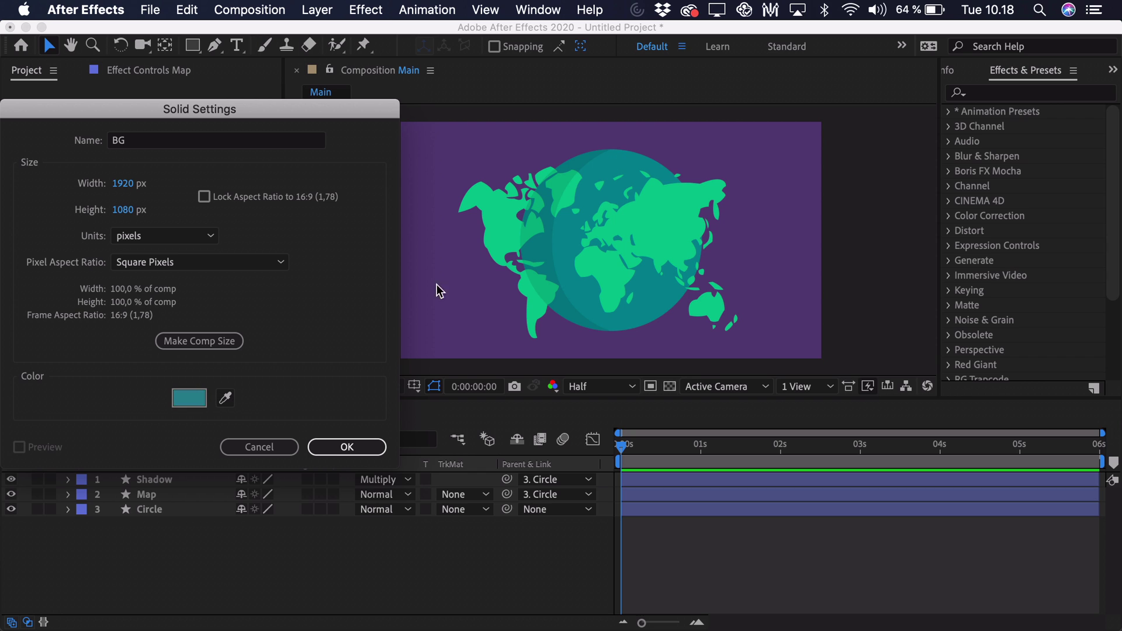
left_click(347, 447)
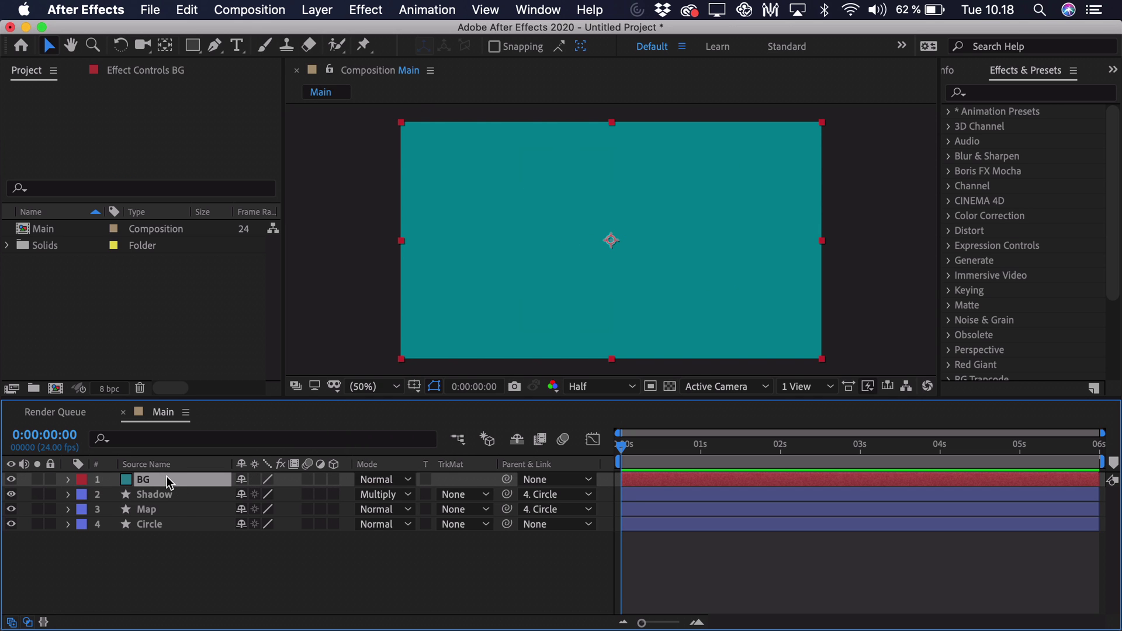
left_click_drag(166, 476, 166, 511)
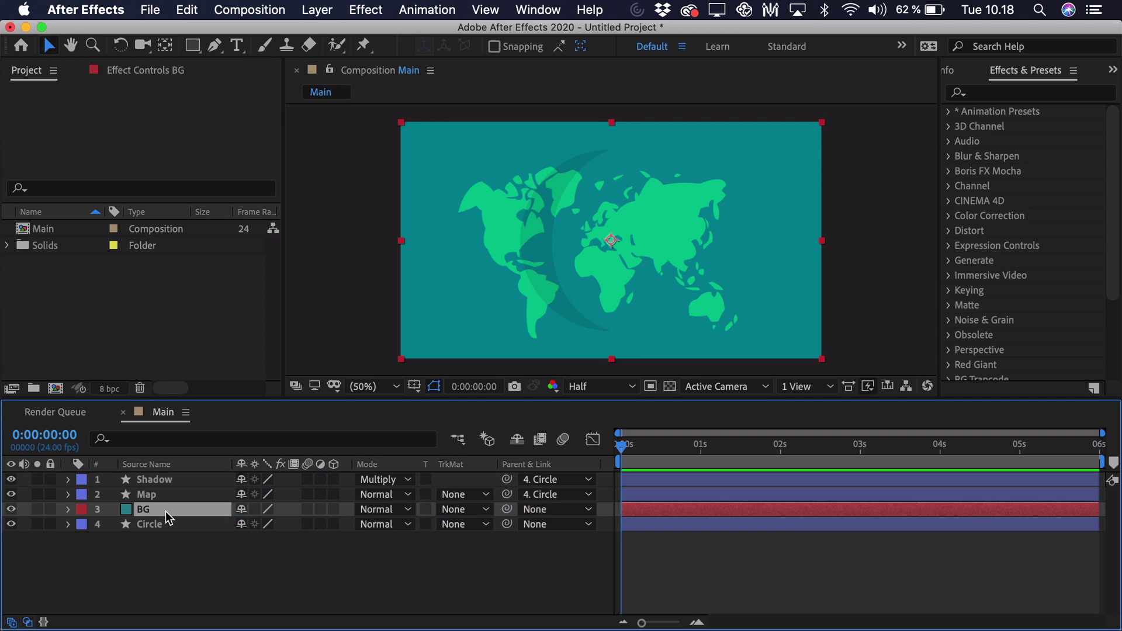
left_click(199, 573)
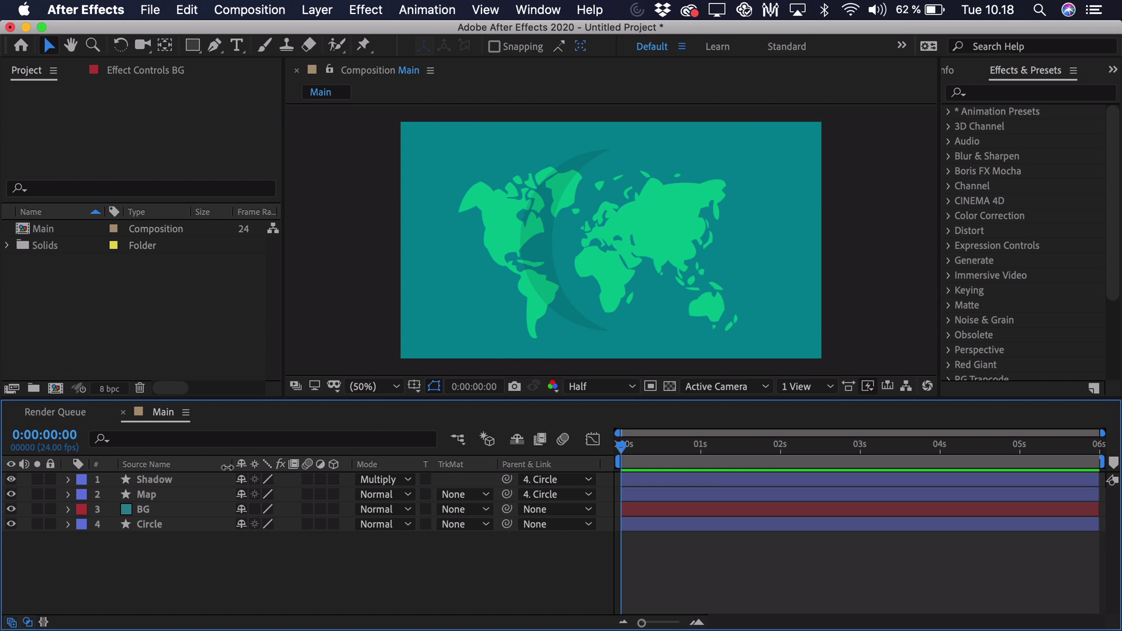
Step: Pre-compose the Map and BG layers into a new composition named Map and open it
left_click(165, 490)
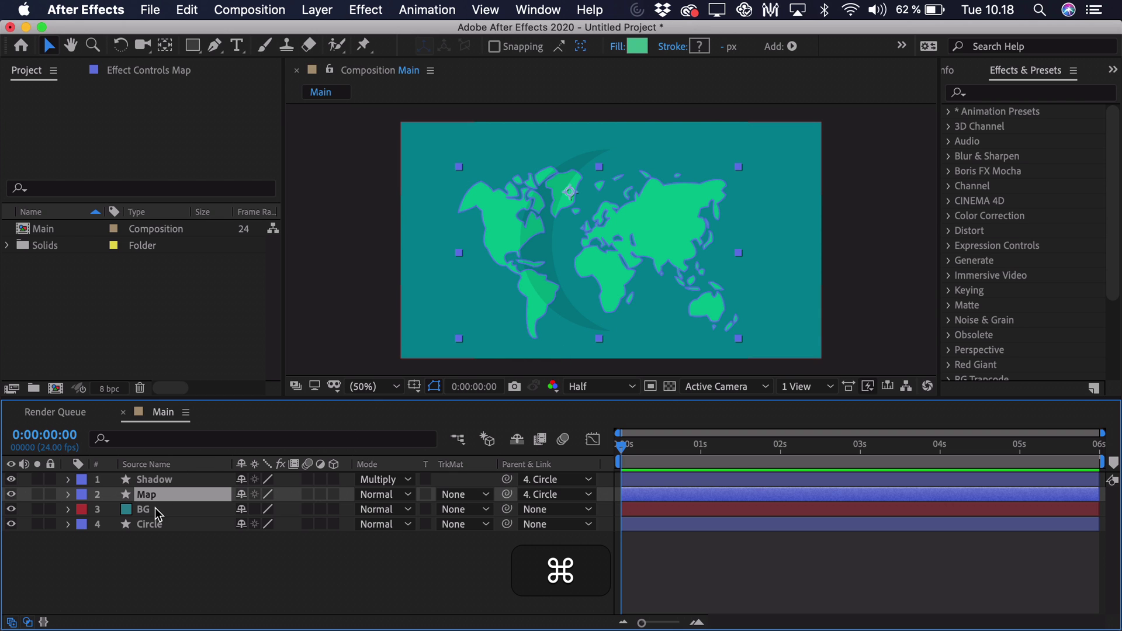
left_click(156, 508, "super")
right_click(156, 508)
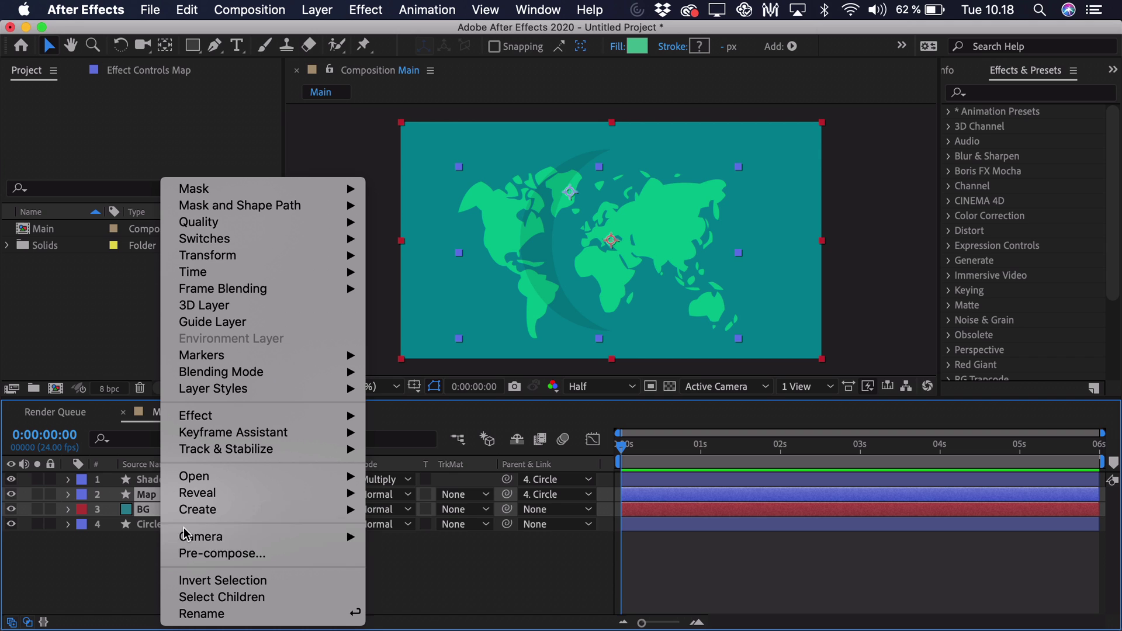
left_click(193, 553)
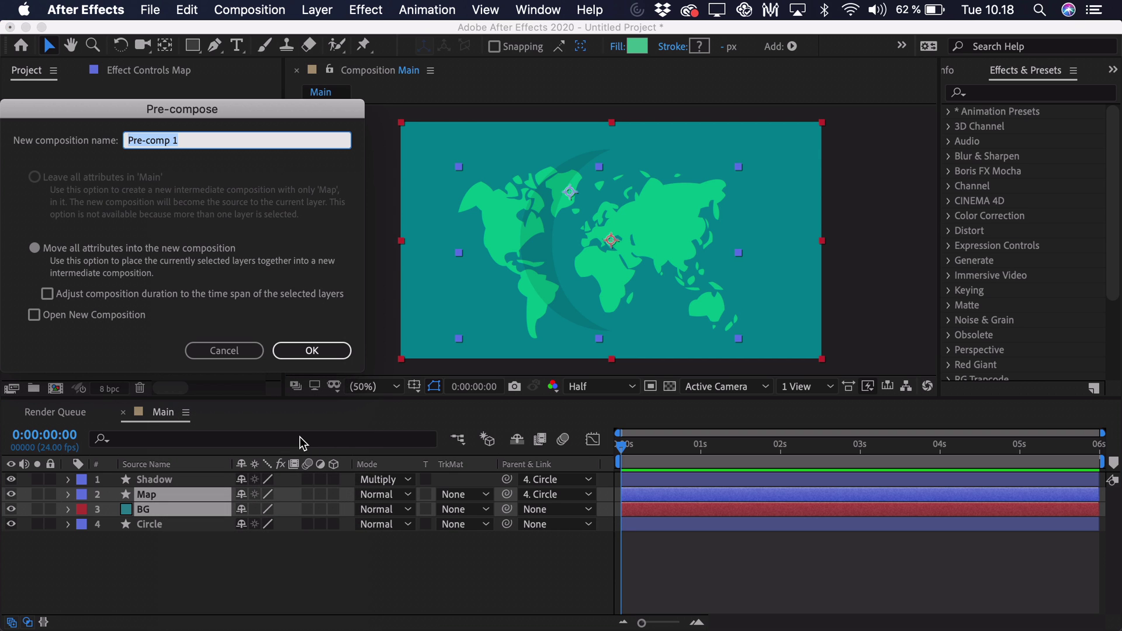
type("Map")
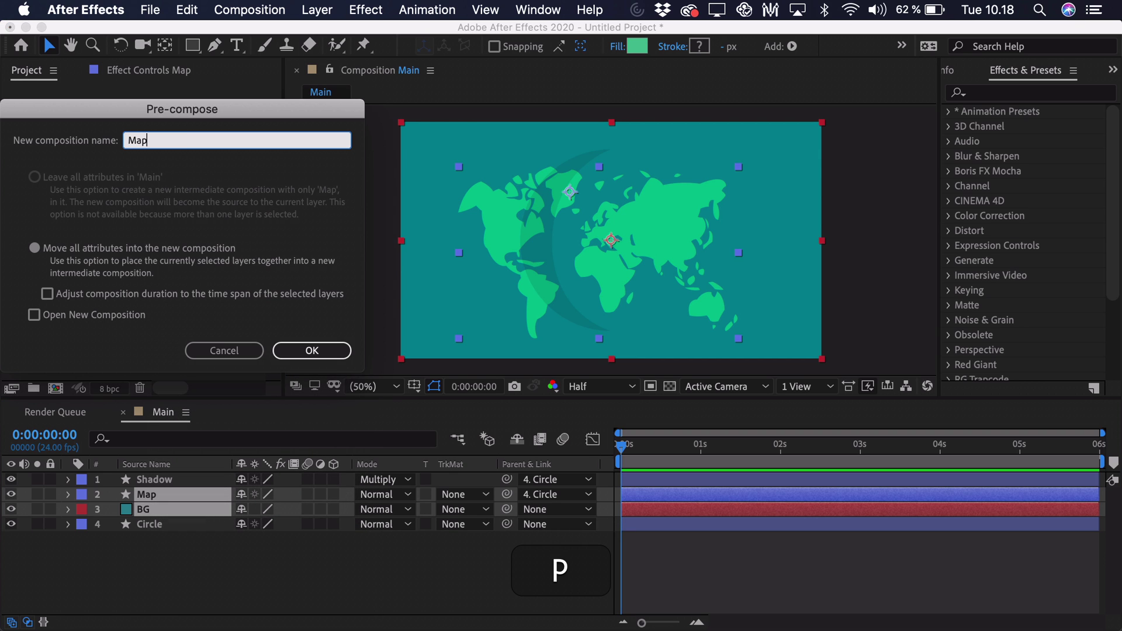
key("Return")
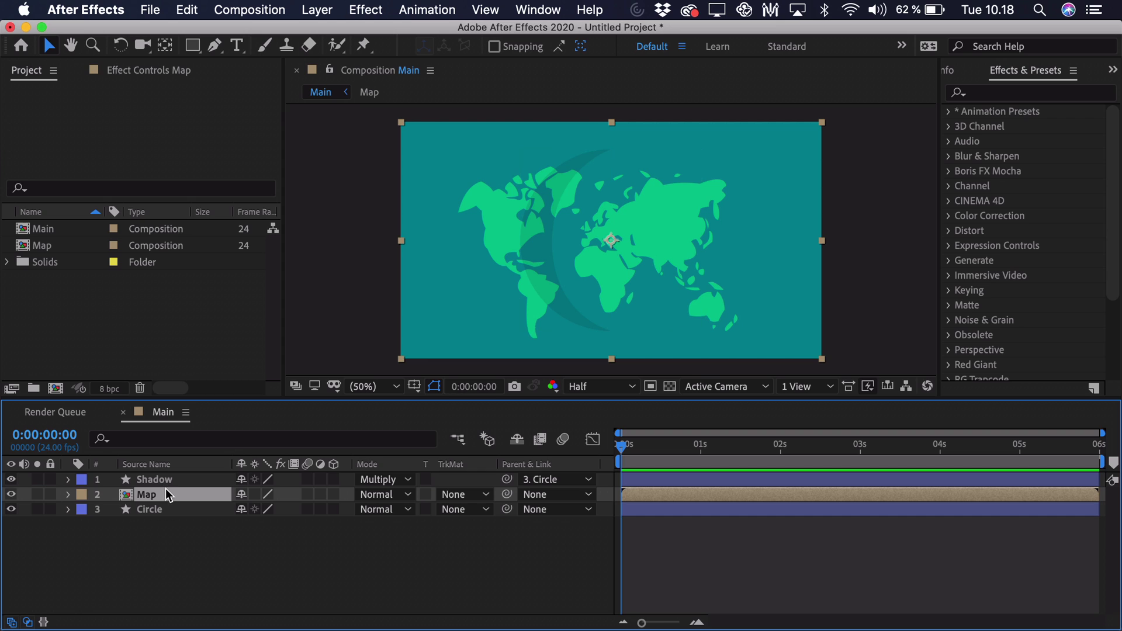
double_click(166, 491)
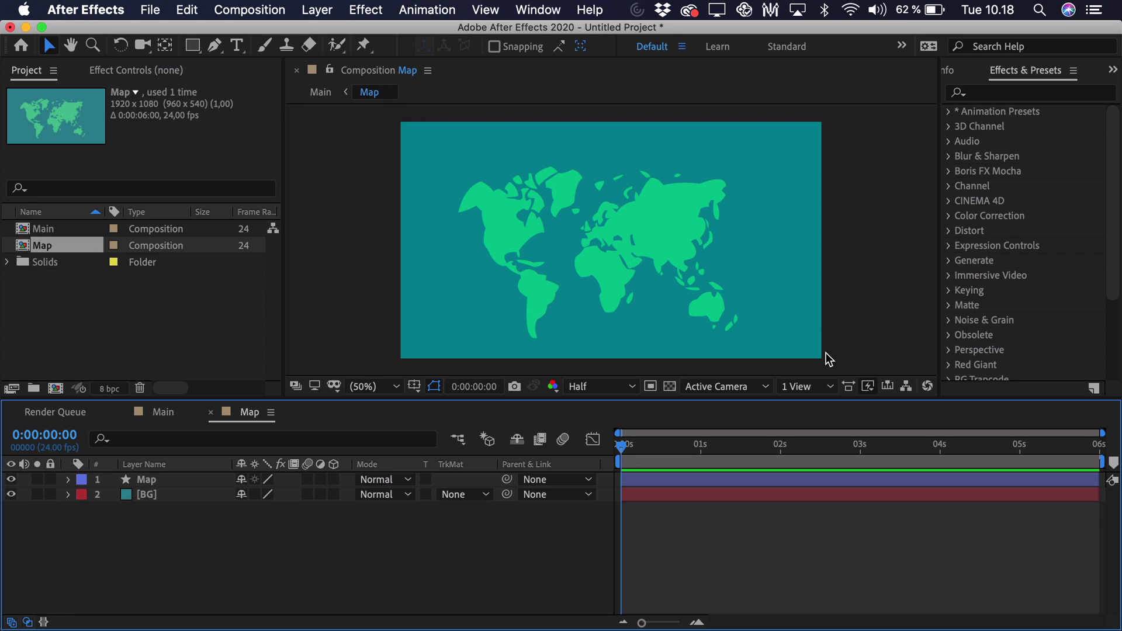
Step: Draw a tight region of interest around the world map and crop the comp to 1300×808
left_click(650, 387)
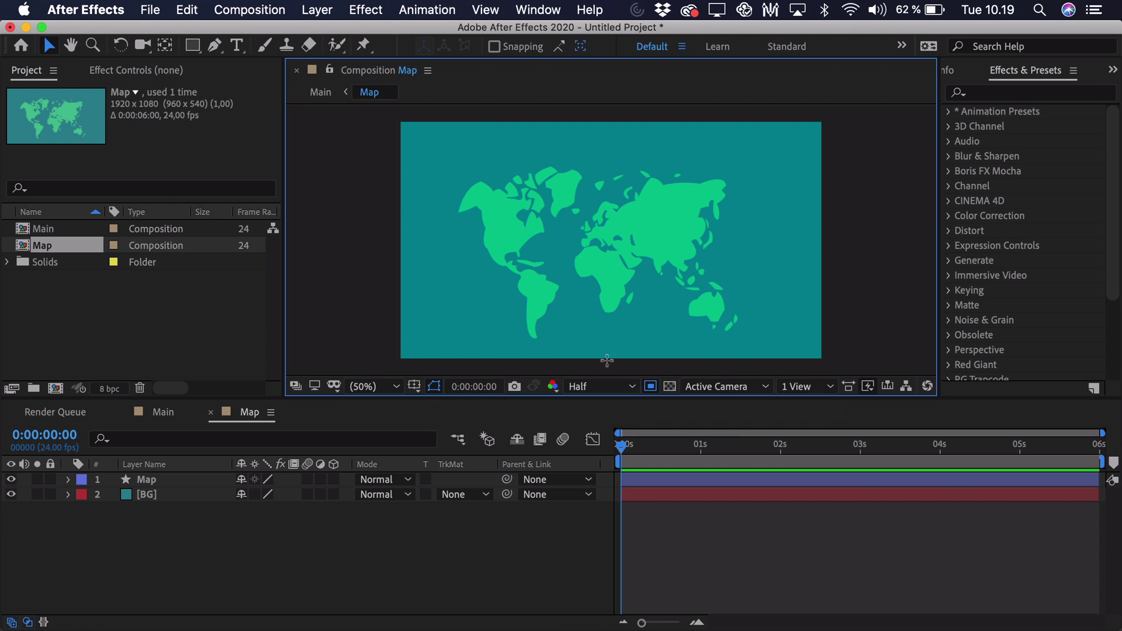
left_click_drag(453, 158, 744, 345)
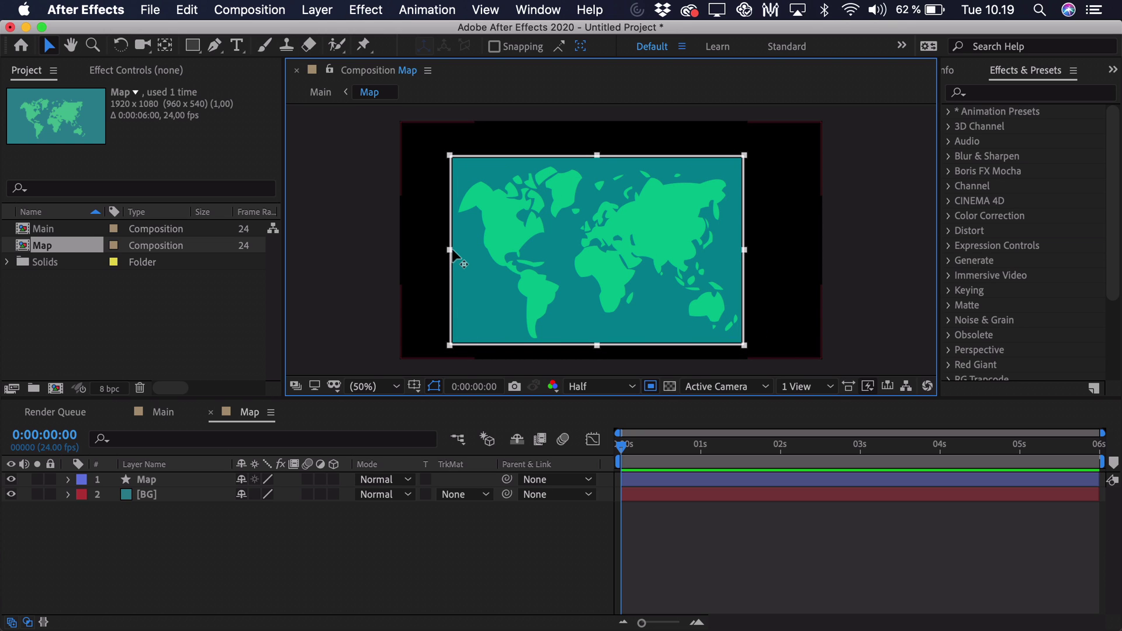
left_click_drag(451, 248, 454, 248)
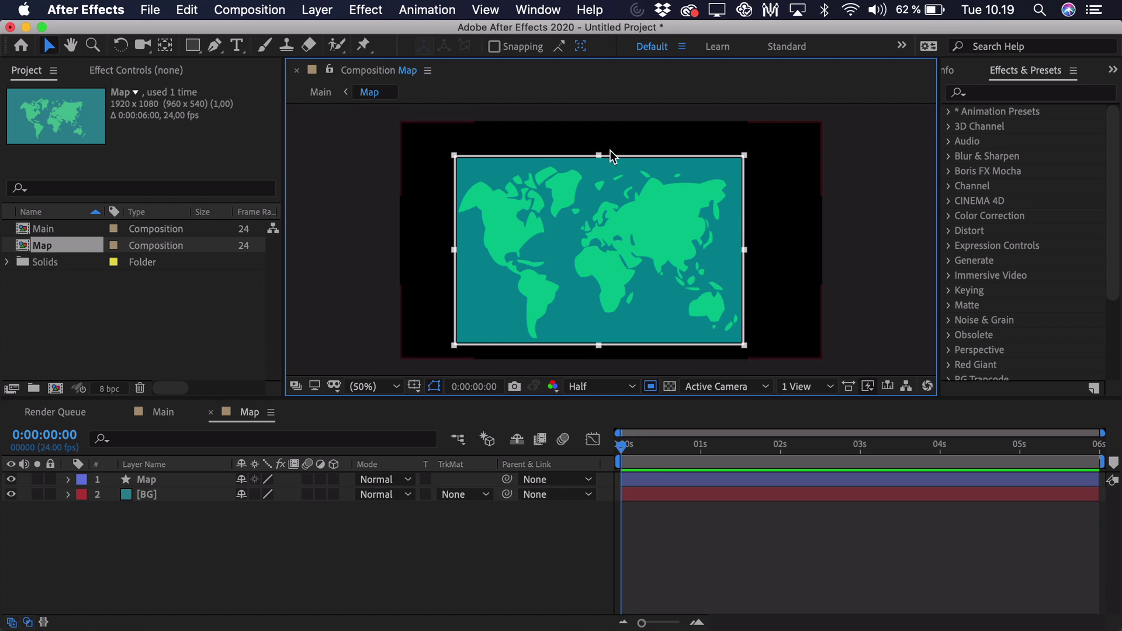
left_click_drag(596, 156, 598, 160)
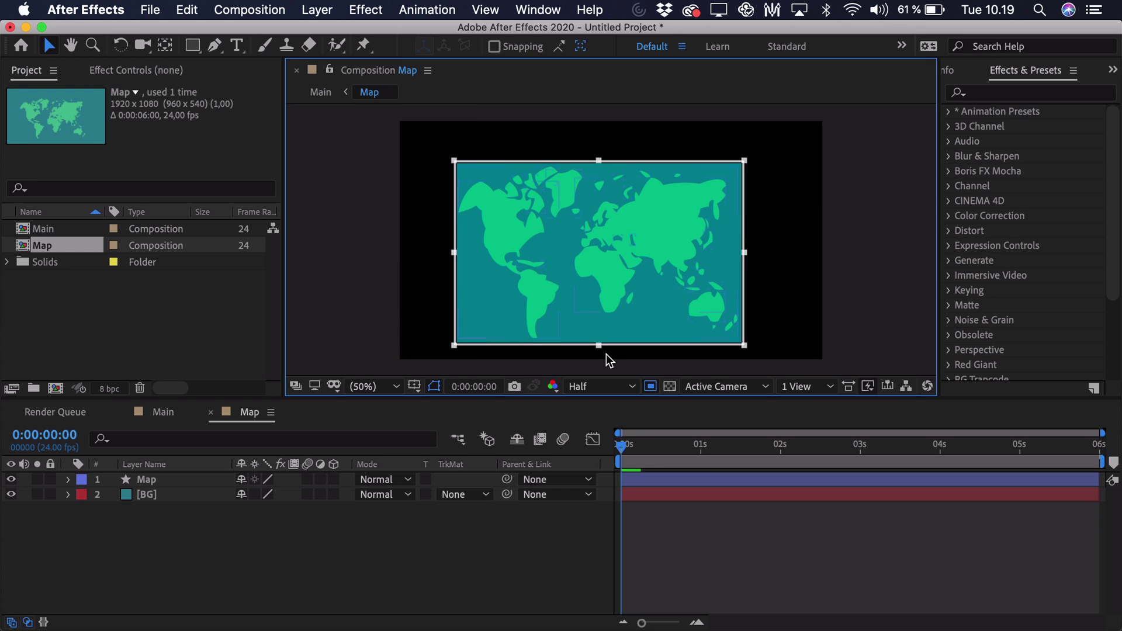
left_click_drag(598, 345, 598, 343)
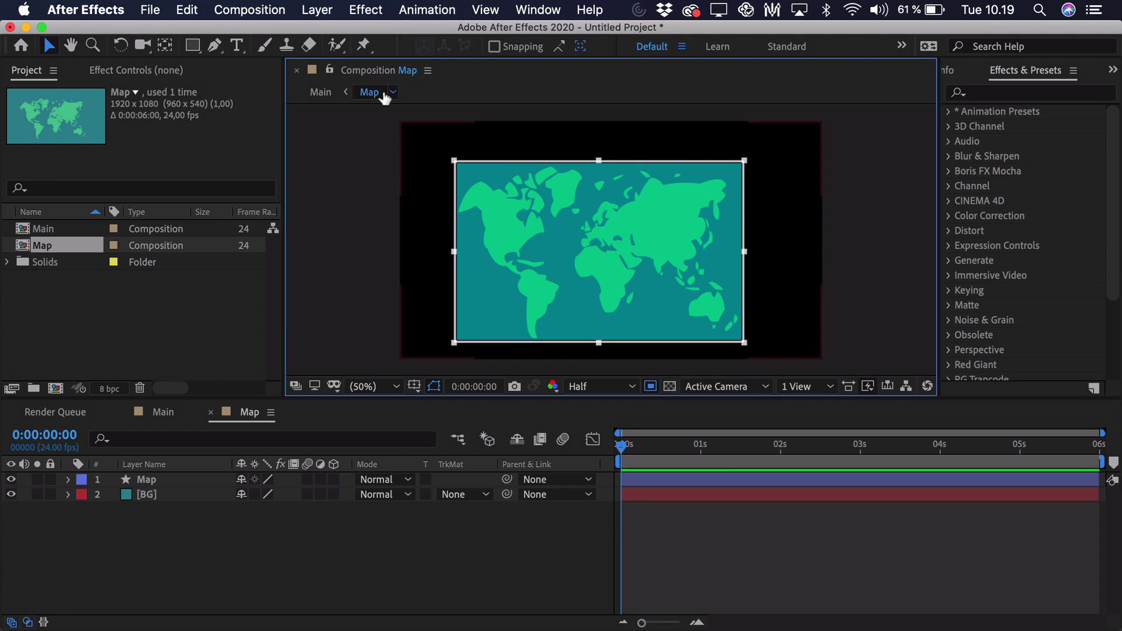
left_click(242, 7)
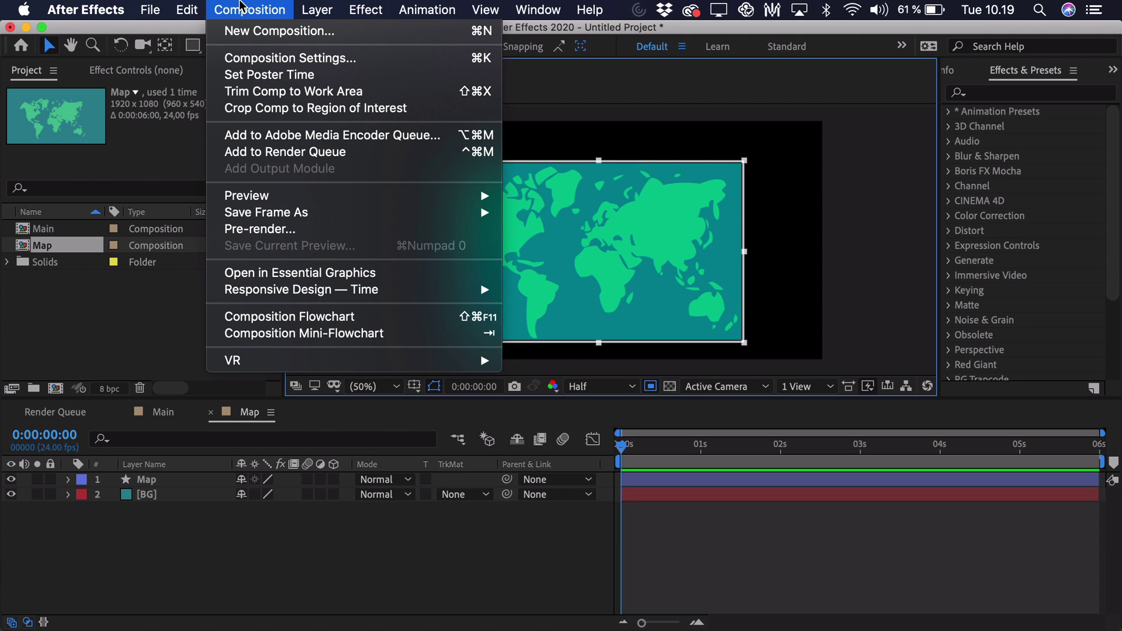
left_click(297, 109)
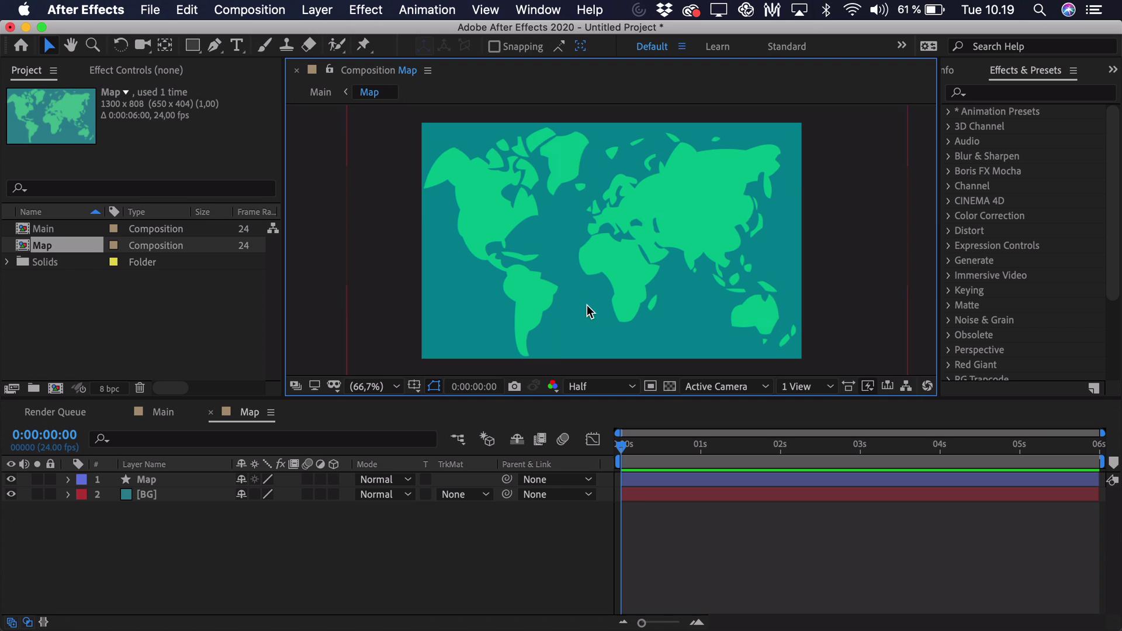
Step: In the Main comp, apply CC Sphere to the Map layer, making a radius-200 globe
left_click(163, 412)
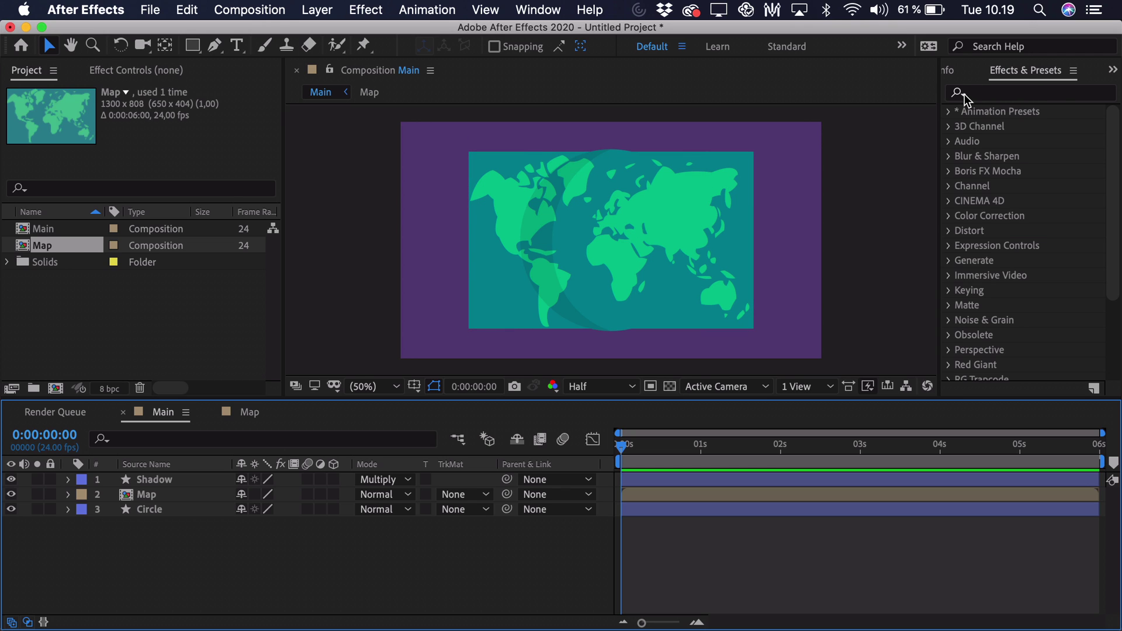
left_click(1016, 94)
key("BackSpace")
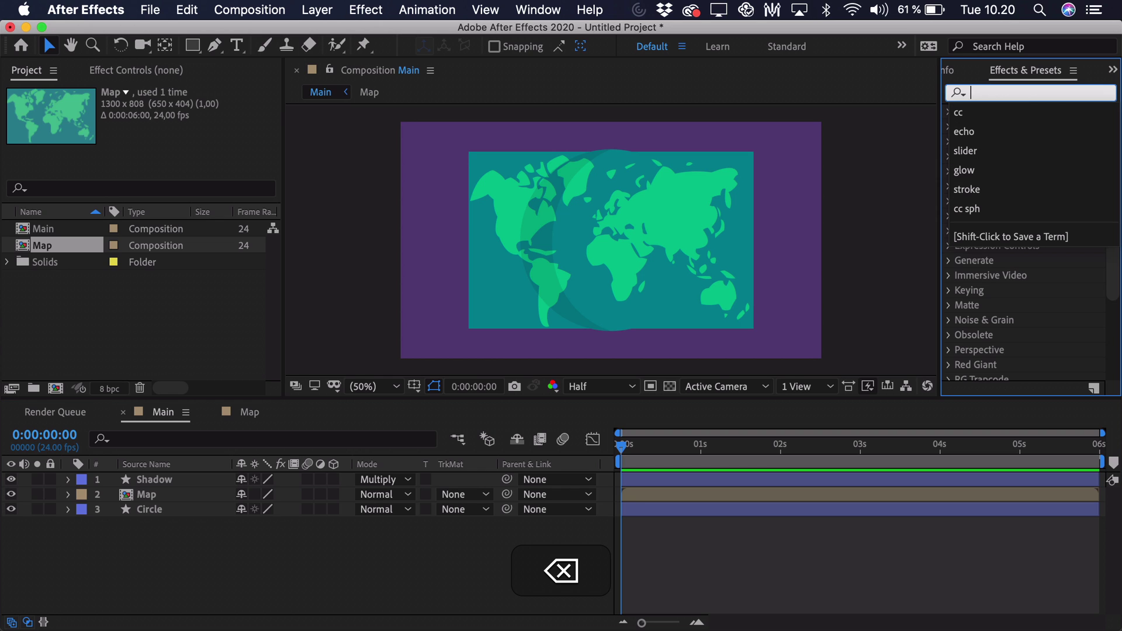
type("cc sphe")
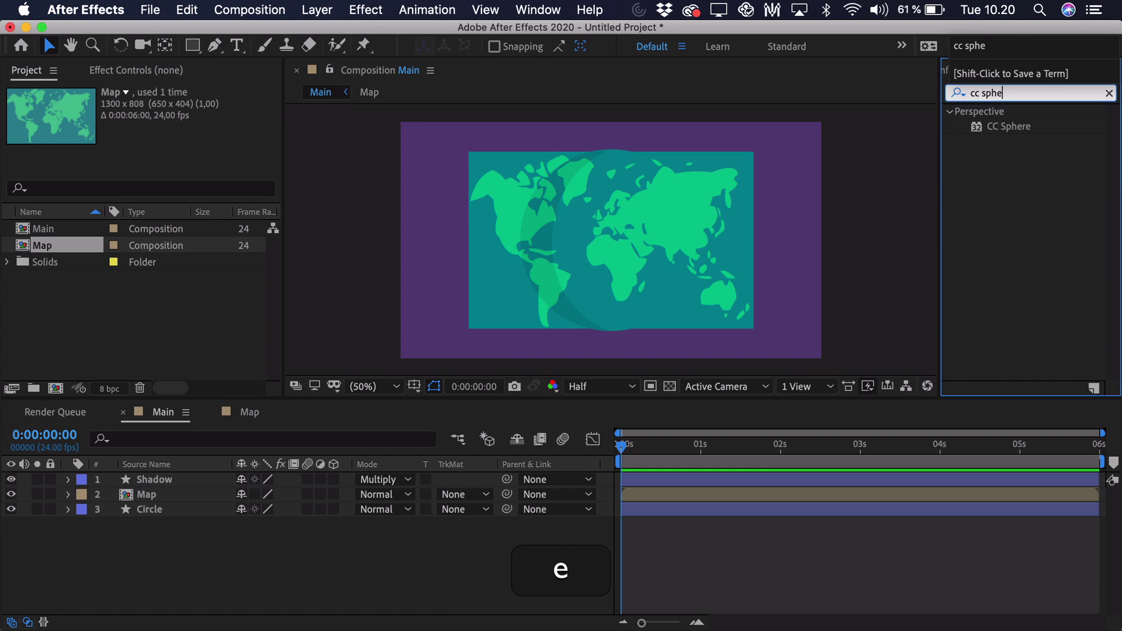
left_click_drag(1005, 123, 165, 489)
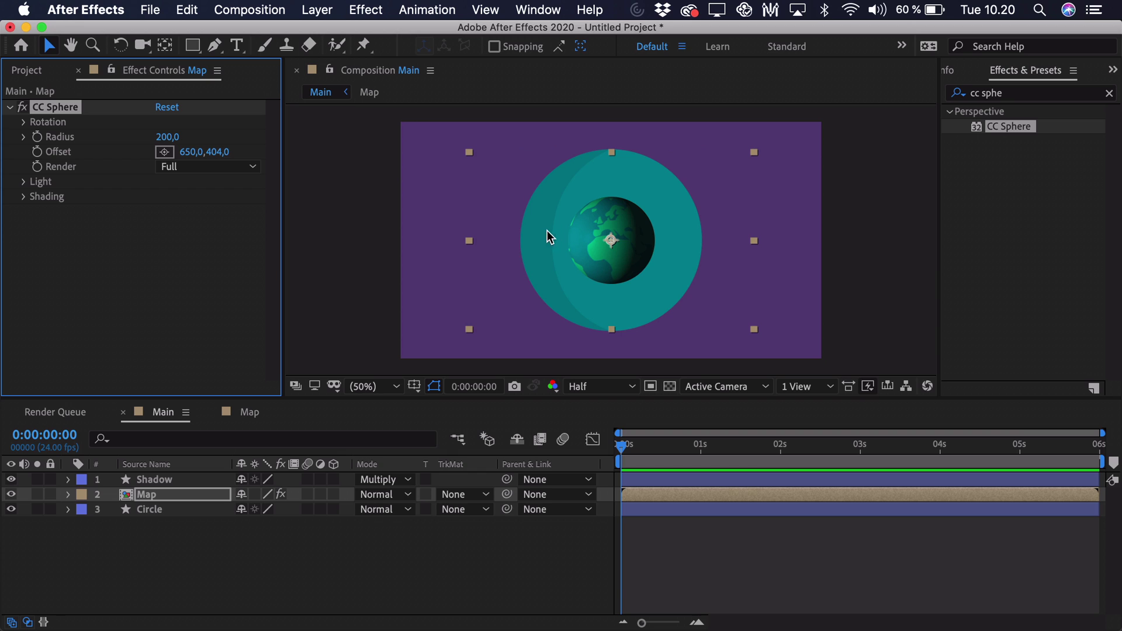
Step: Scrub the CC Sphere radius upward to enlarge the globe
key("slash")
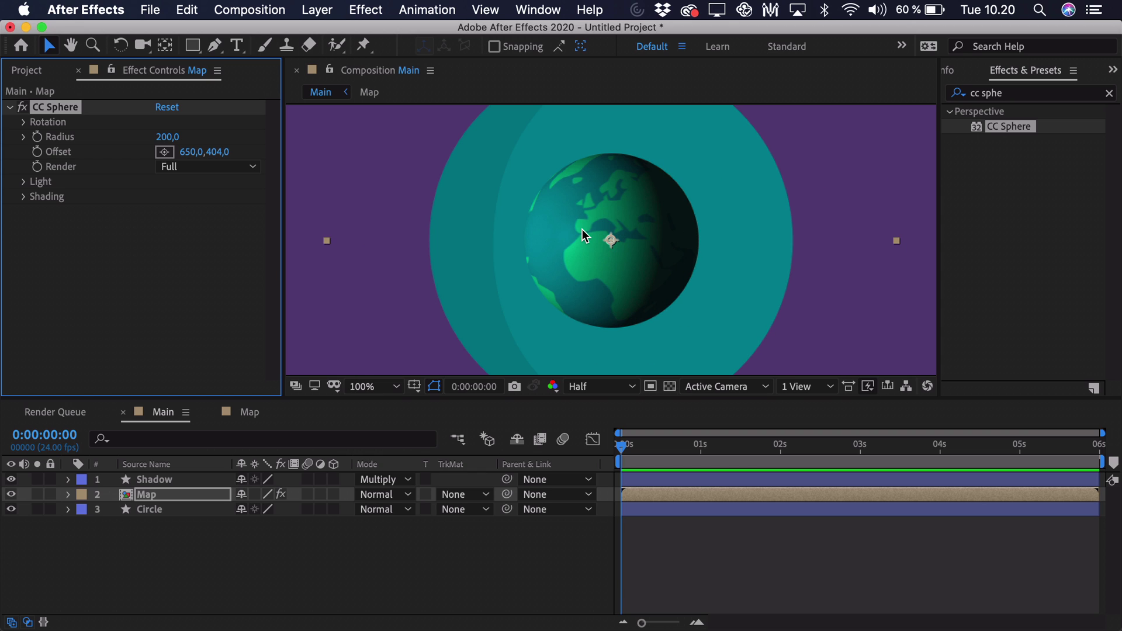
scroll(556, 245, "up", 3)
scroll(555, 245, "down", 3)
key("space")
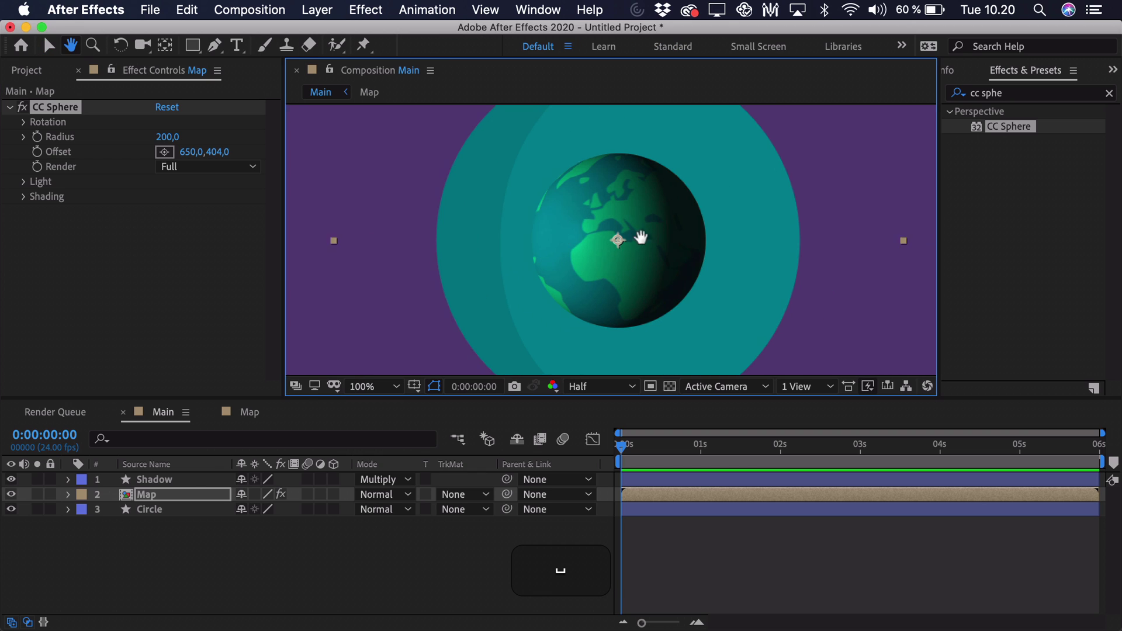
left_click_drag(642, 237, 815, 248)
left_click_drag(168, 136, 383, 156)
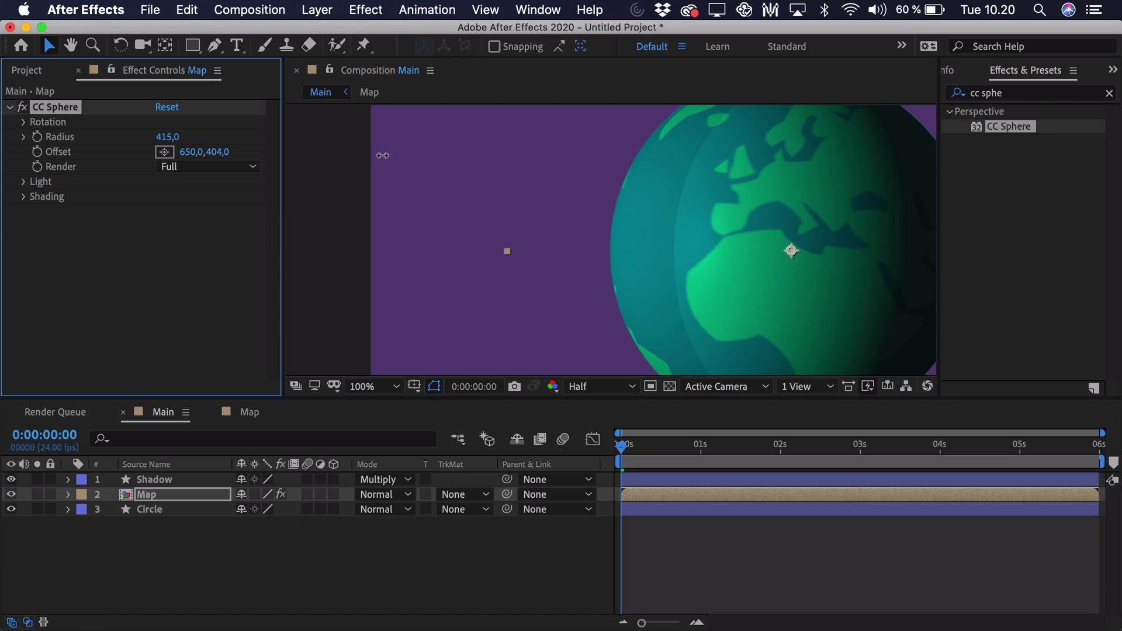
key("space")
left_click_drag(602, 227, 473, 340)
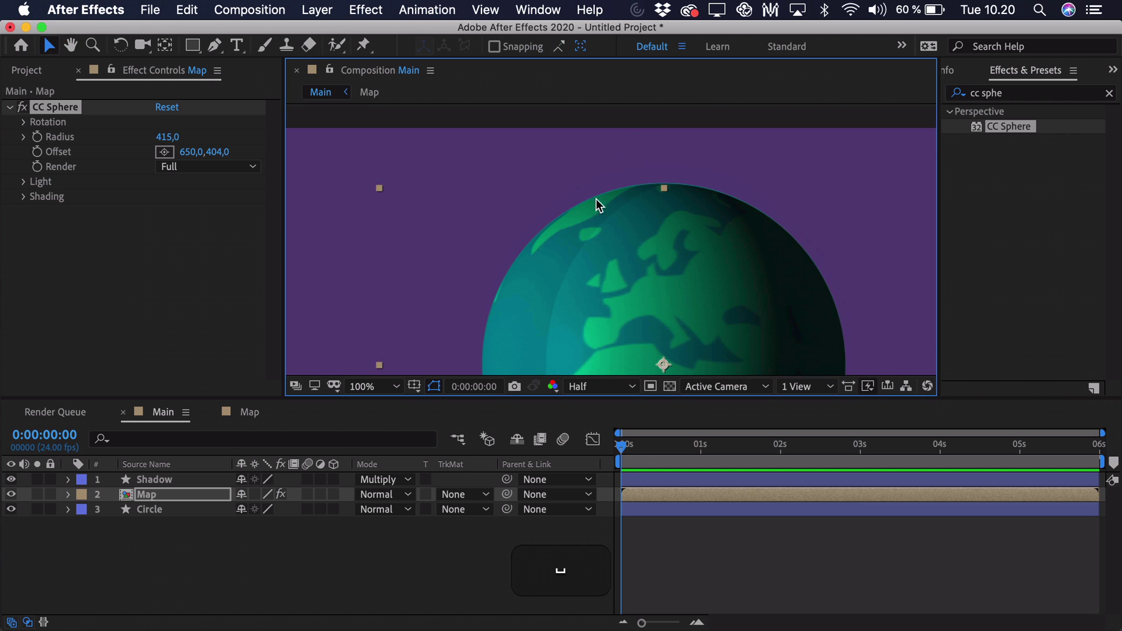
scroll(635, 257, "up", 5)
scroll(611, 243, "down", 2)
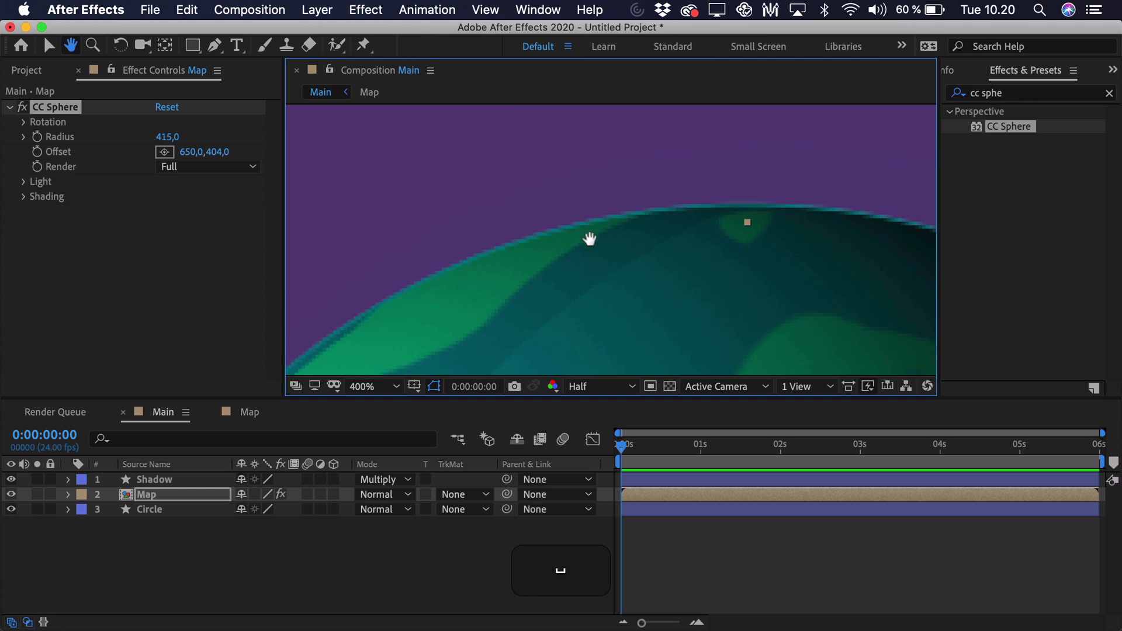
Step: Set the CC Sphere radius to exactly 417 and fit the composition in view
left_click(168, 137)
key("Up")
key("Up")
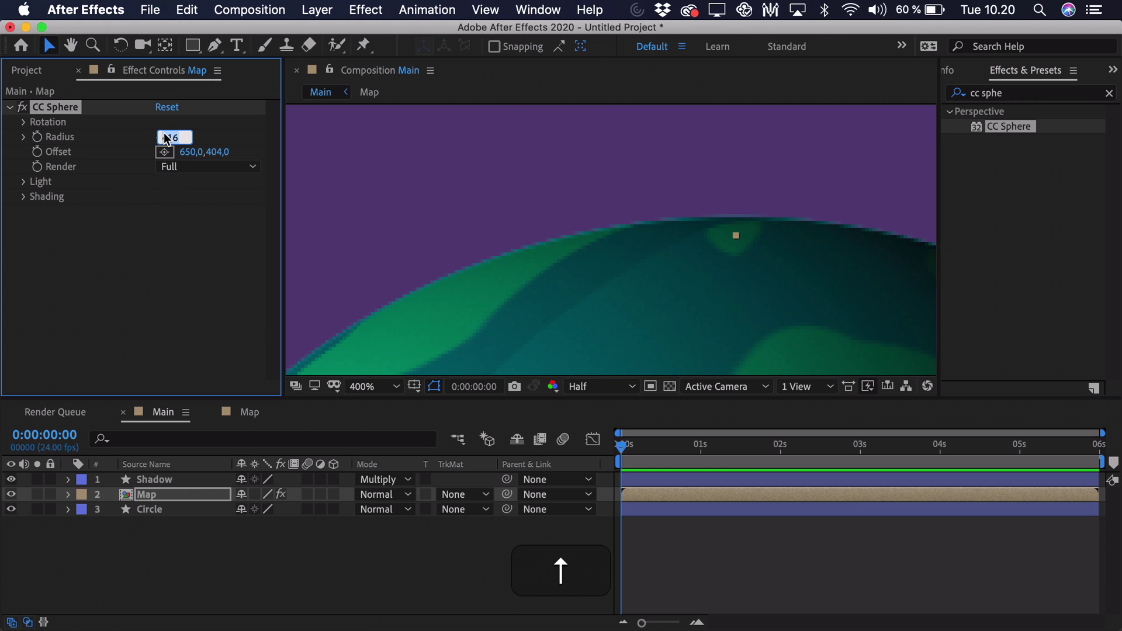
left_click(394, 160)
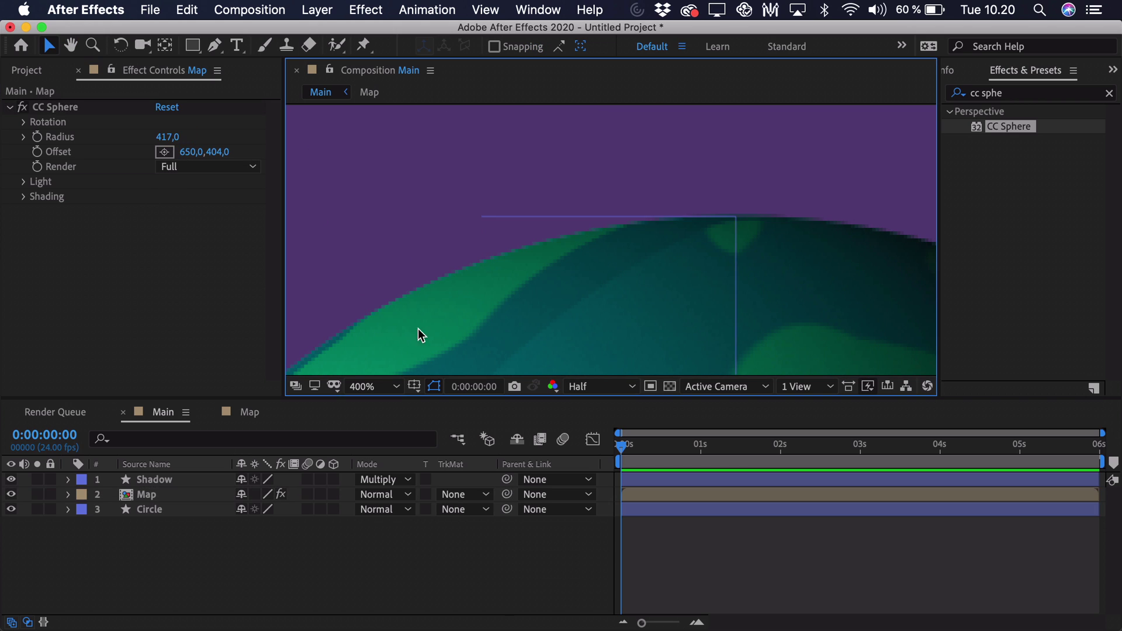
left_click(391, 386)
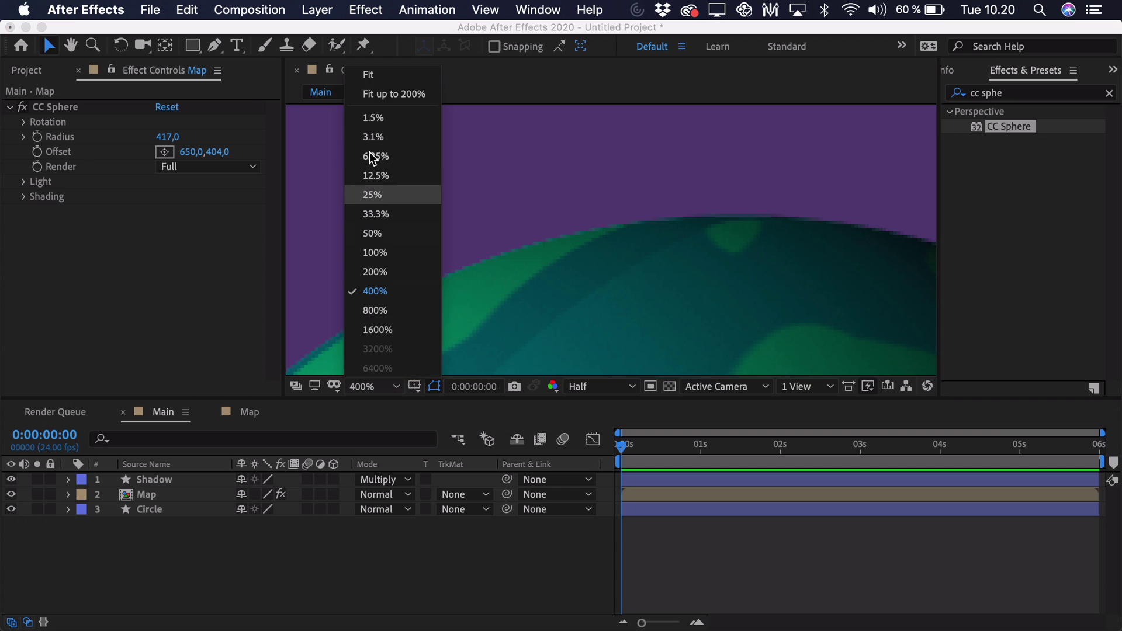
left_click(380, 94)
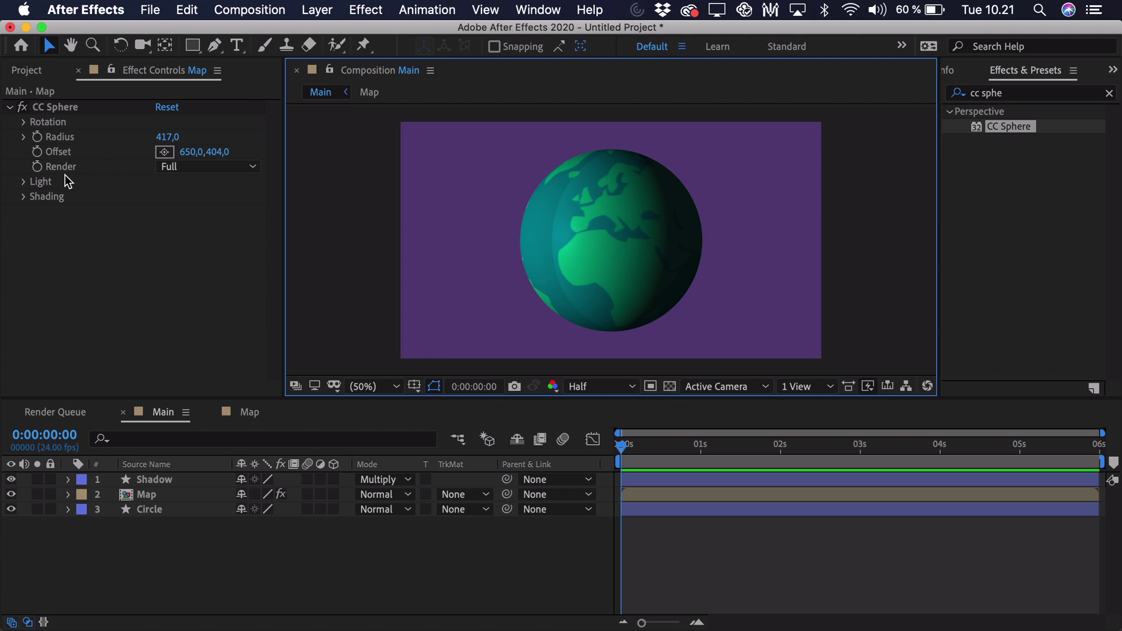
Step: Set CC Sphere shading to Specular 0, Diffuse 0 and Ambient 100 for flat lighting
left_click(24, 197)
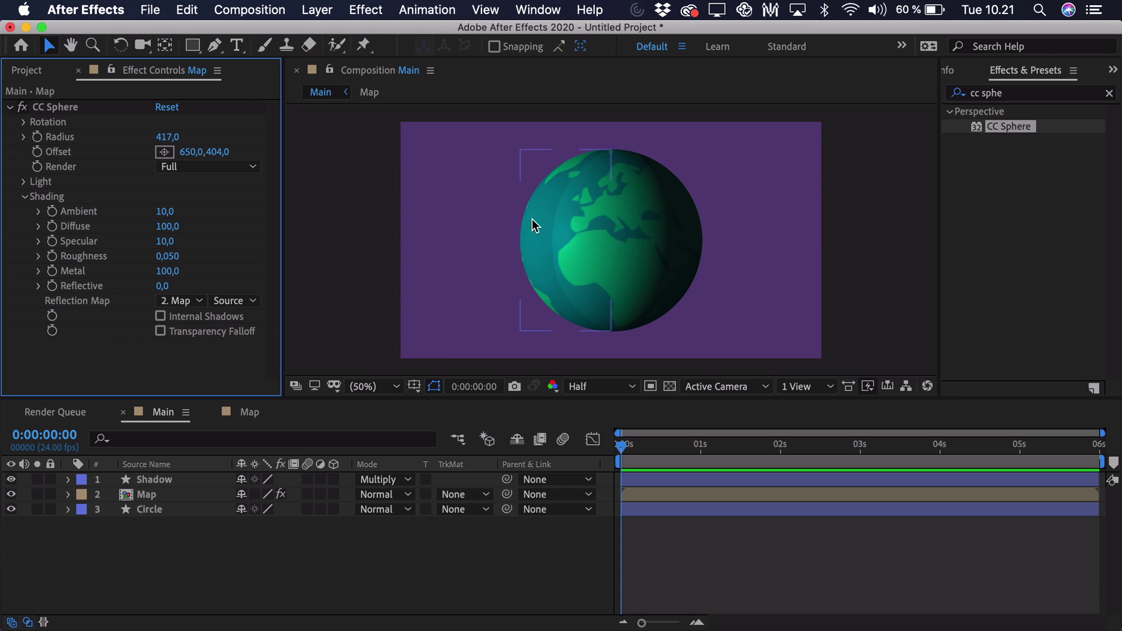
left_click(166, 241)
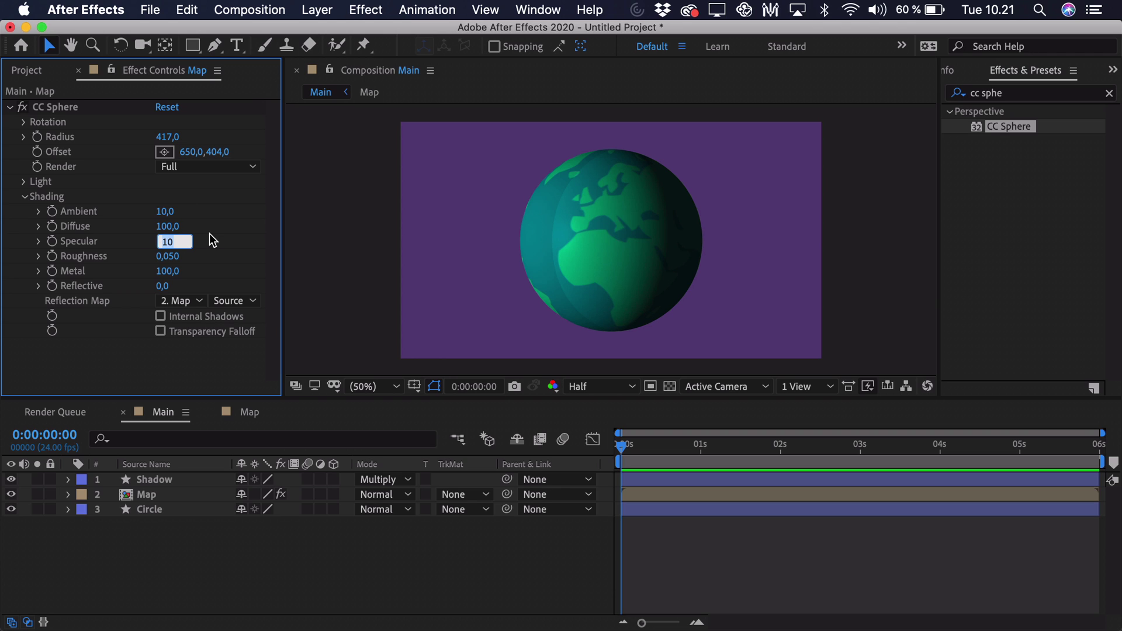
type("0")
key("Return")
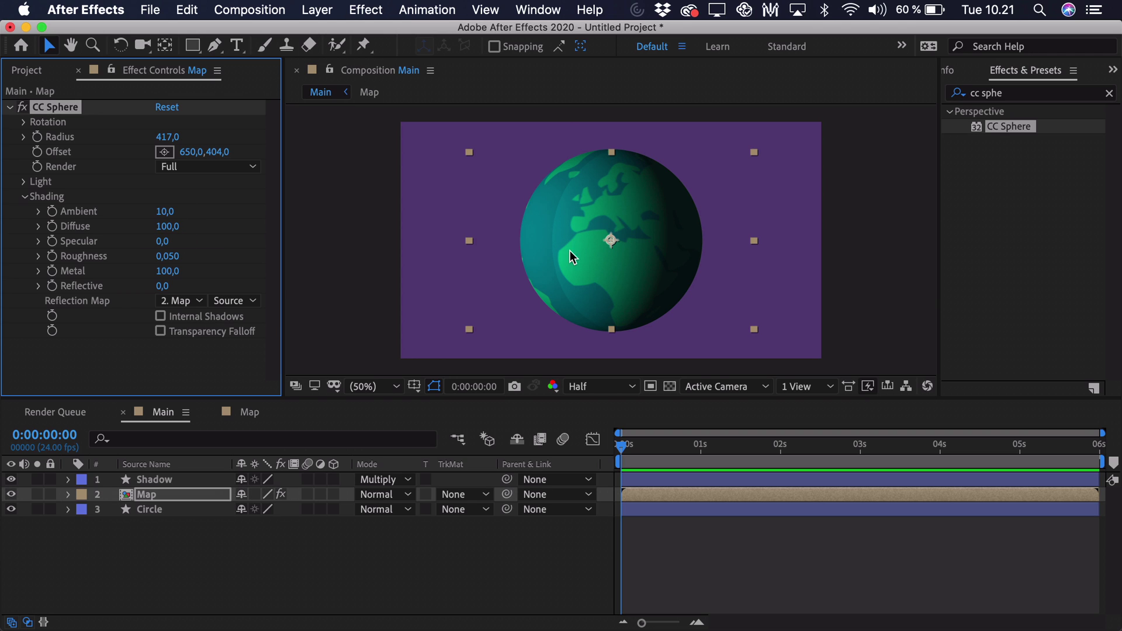
left_click(169, 226)
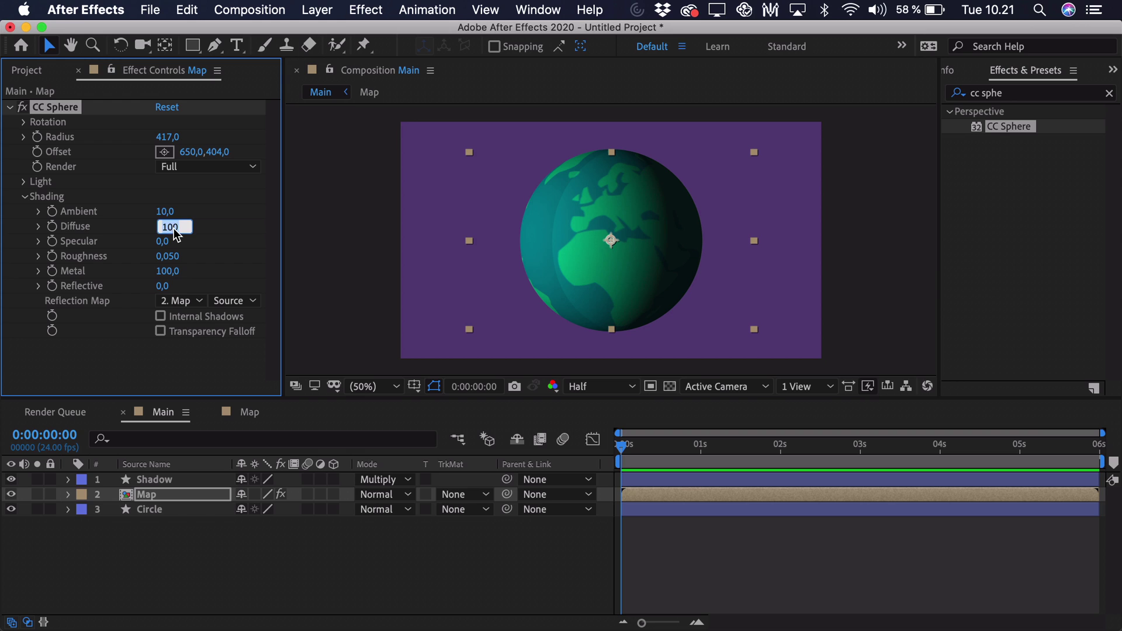
type("0")
key("Return")
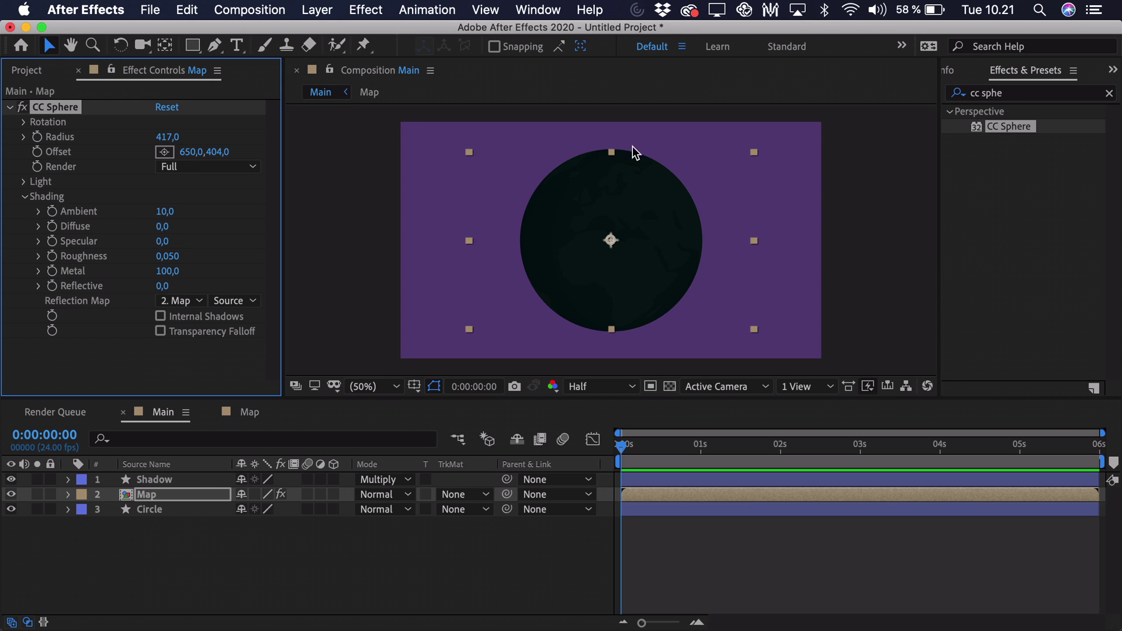
left_click(165, 211)
type("0")
key("Return")
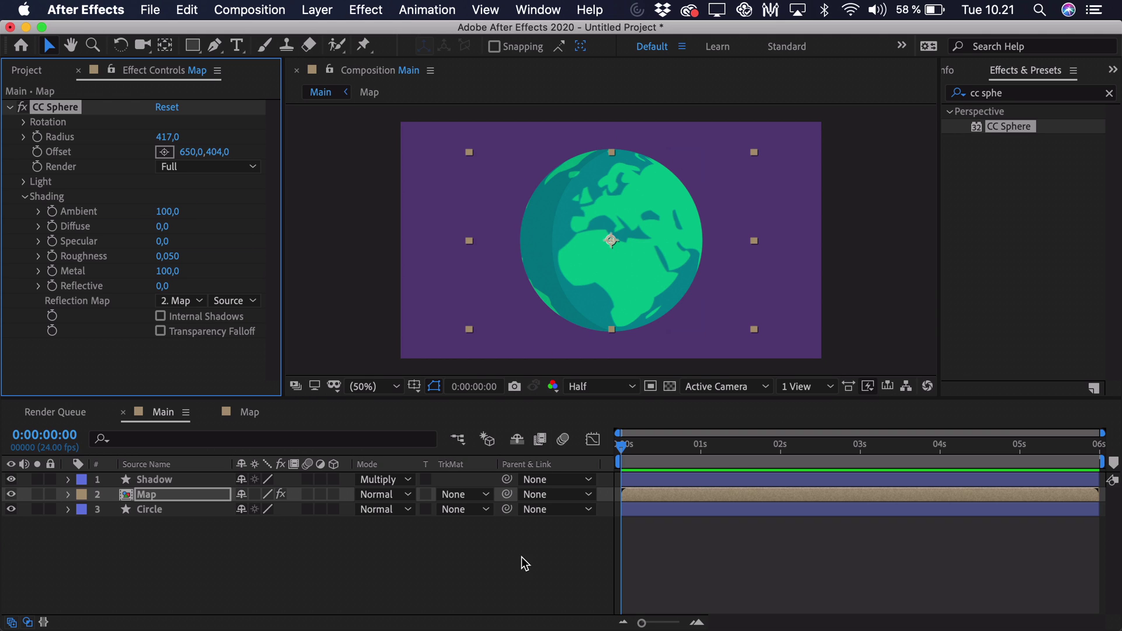
left_click(585, 368)
Step: Set the viewer preview resolution to Full
left_click(587, 388)
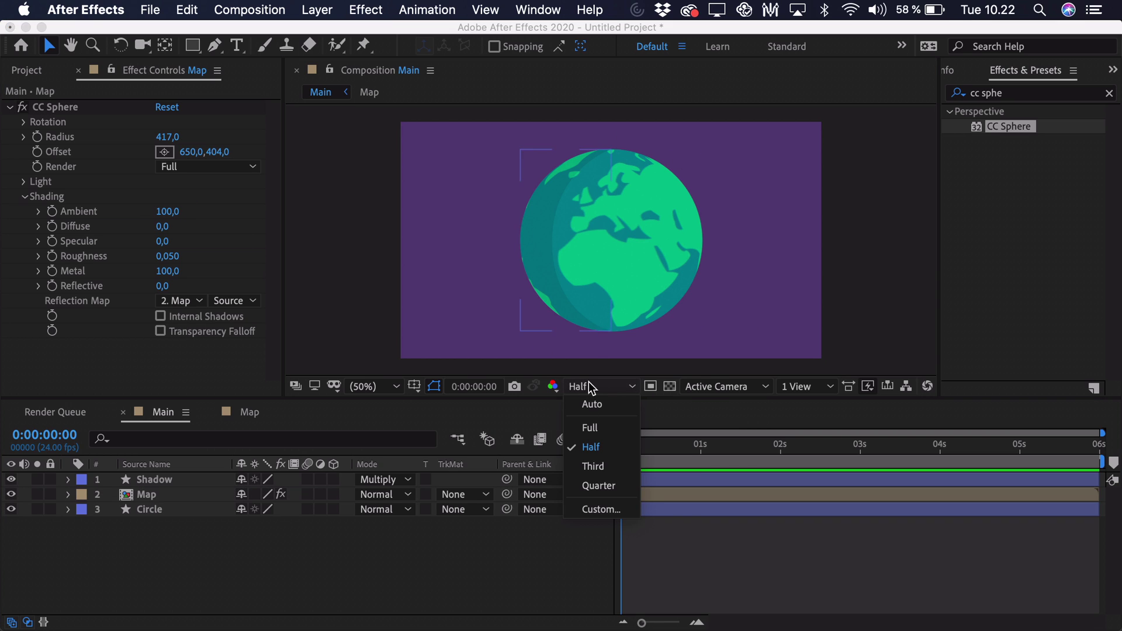
left_click(592, 427)
scroll(591, 249, "up", 4)
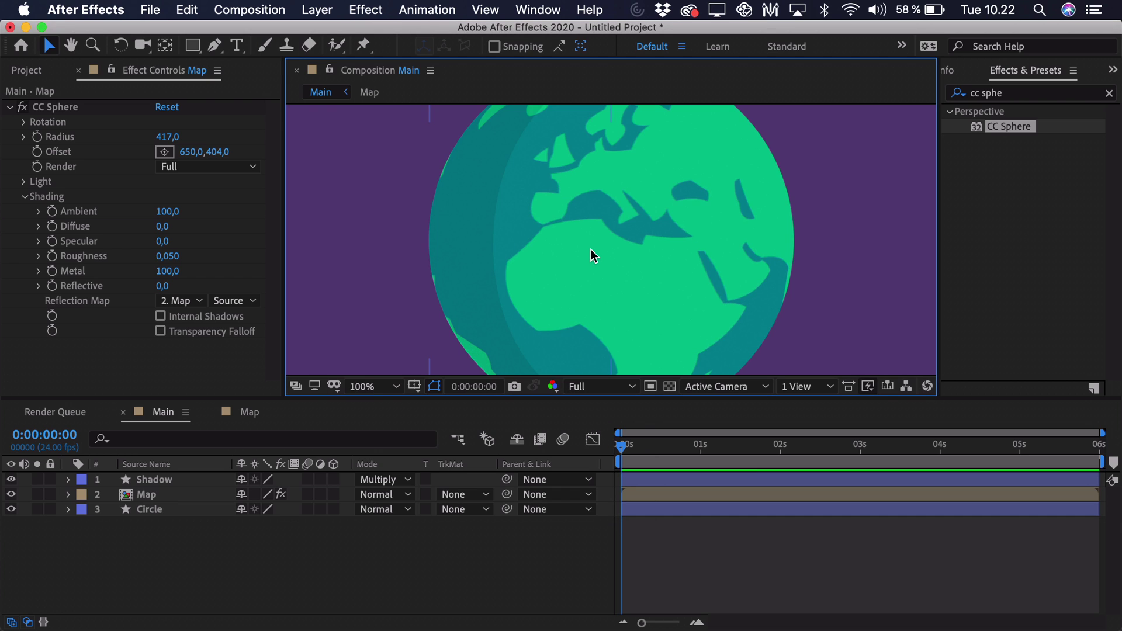
scroll(591, 249, "down", 2)
Step: Open the Map composition showing the flat world map on teal
scroll(591, 256, "down", 2)
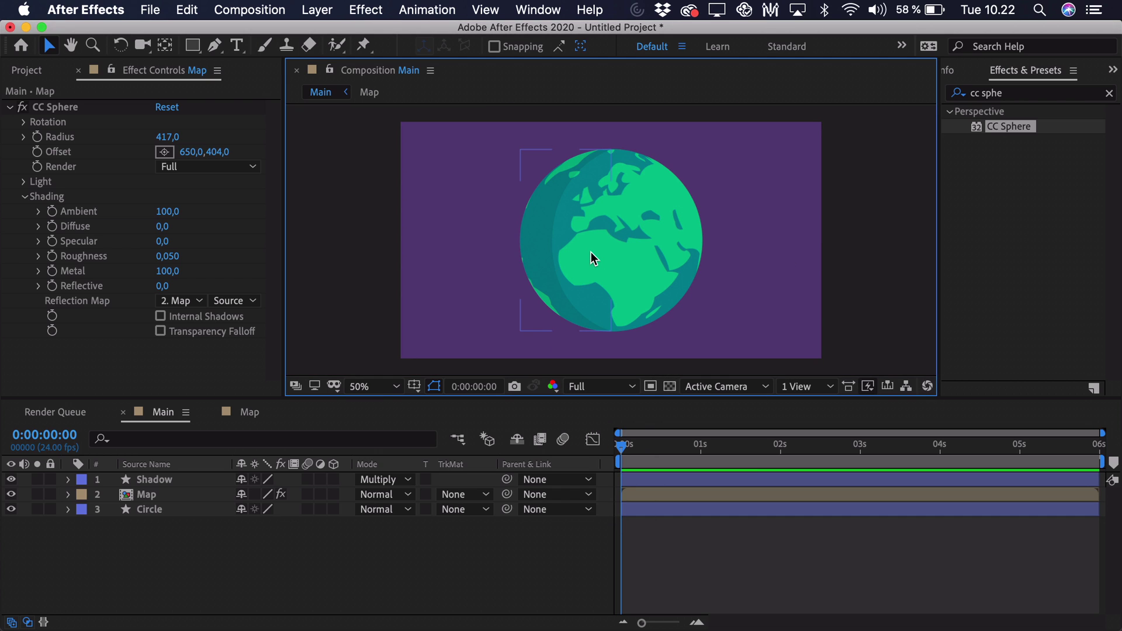
scroll(591, 259, "up", 3)
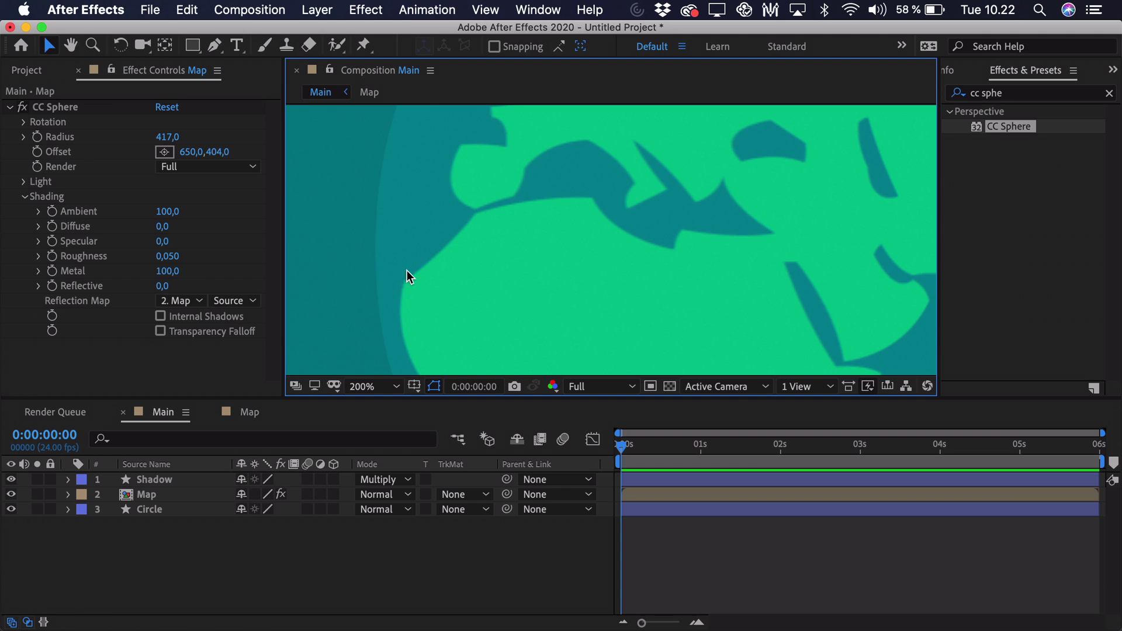
scroll(497, 265, "down", 3)
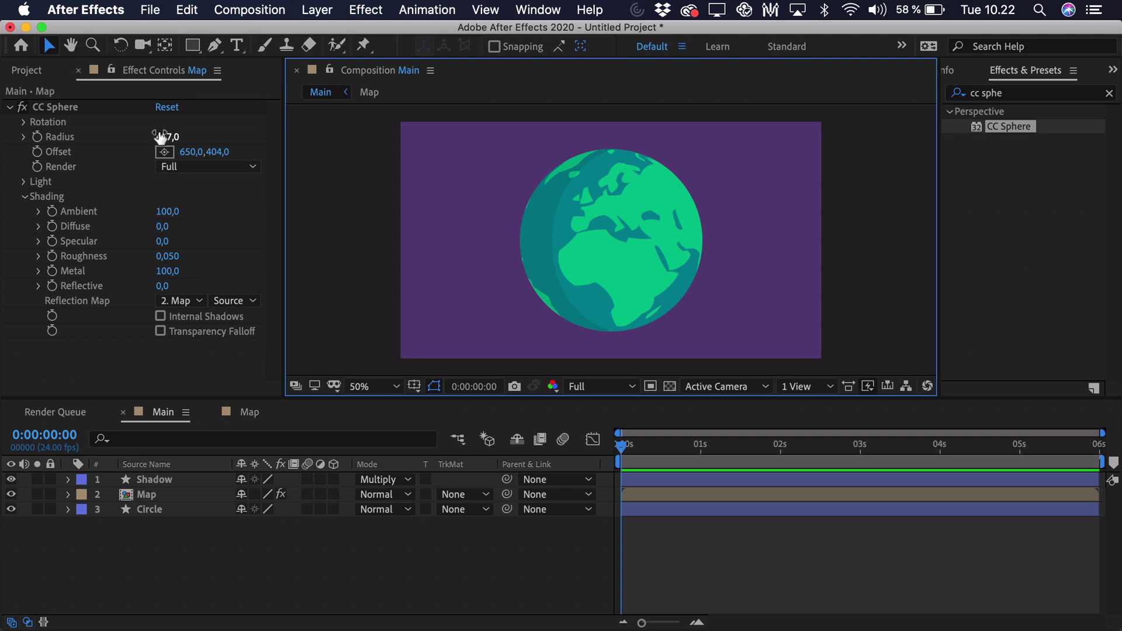
left_click(257, 416)
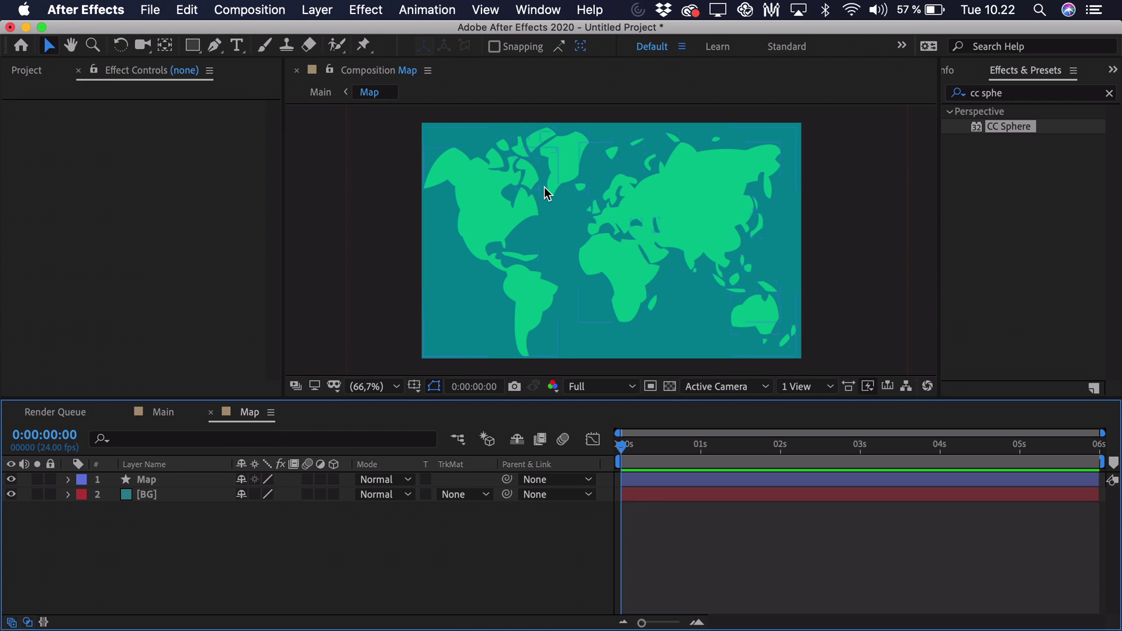
Step: Lock the Map comp's aspect ratio and resize it to 2363×1469 px
left_click(276, 8)
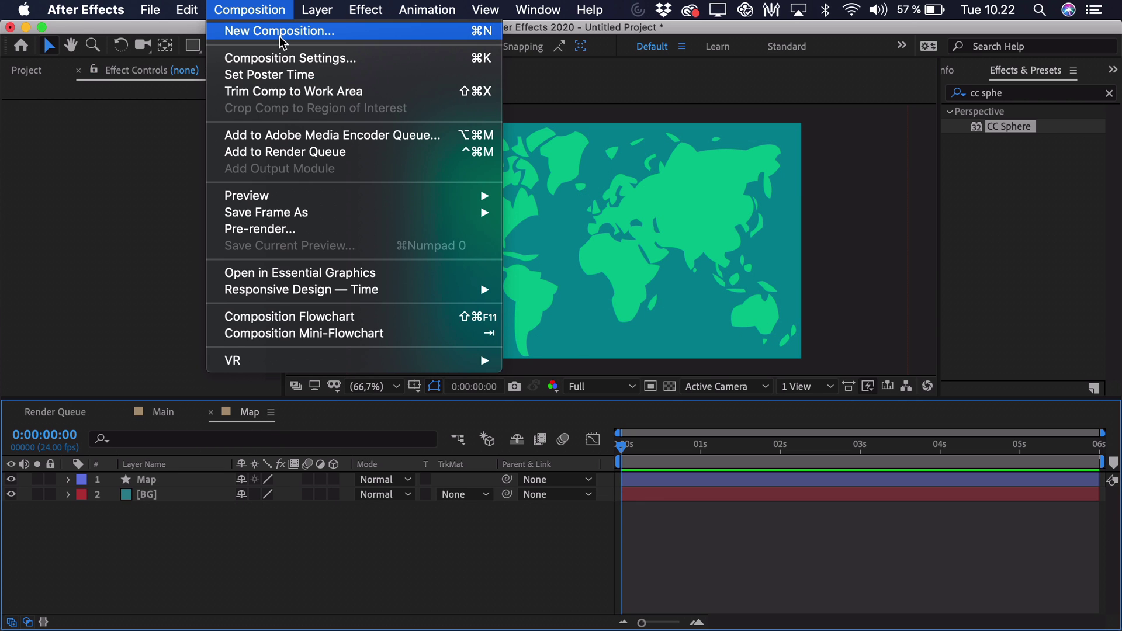
left_click(283, 54)
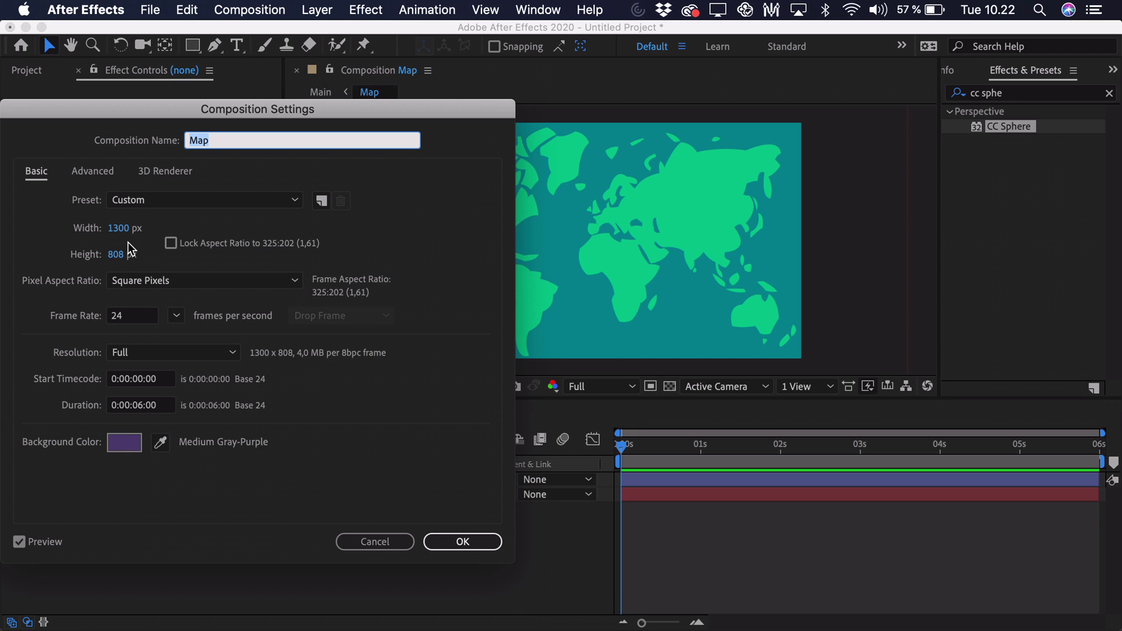
left_click(171, 243)
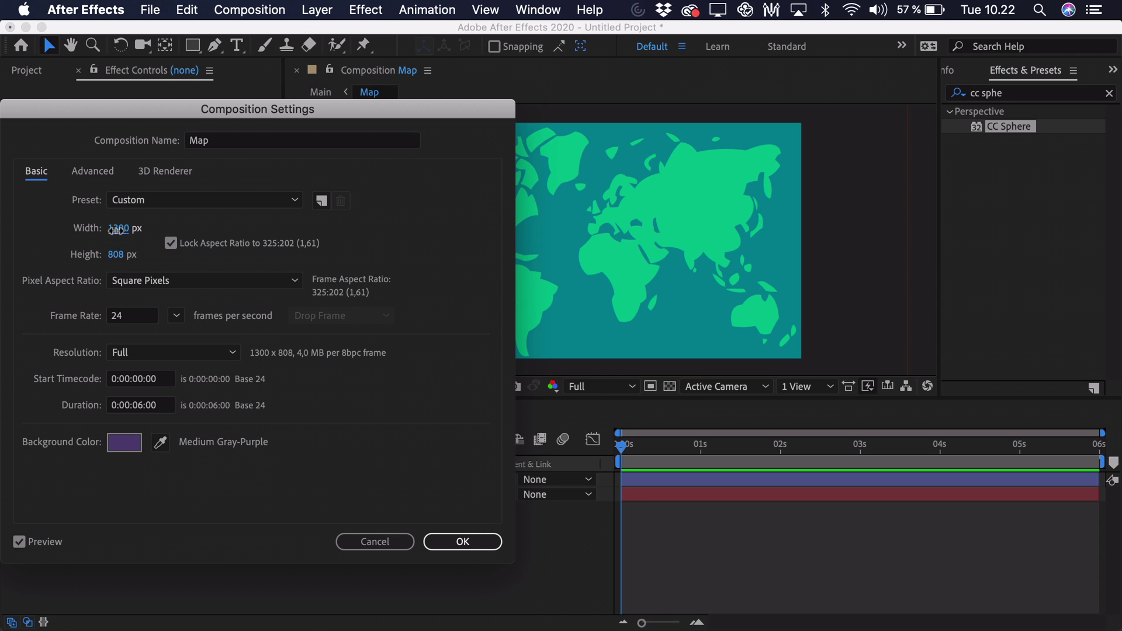
left_click_drag(117, 229, 1093, 280)
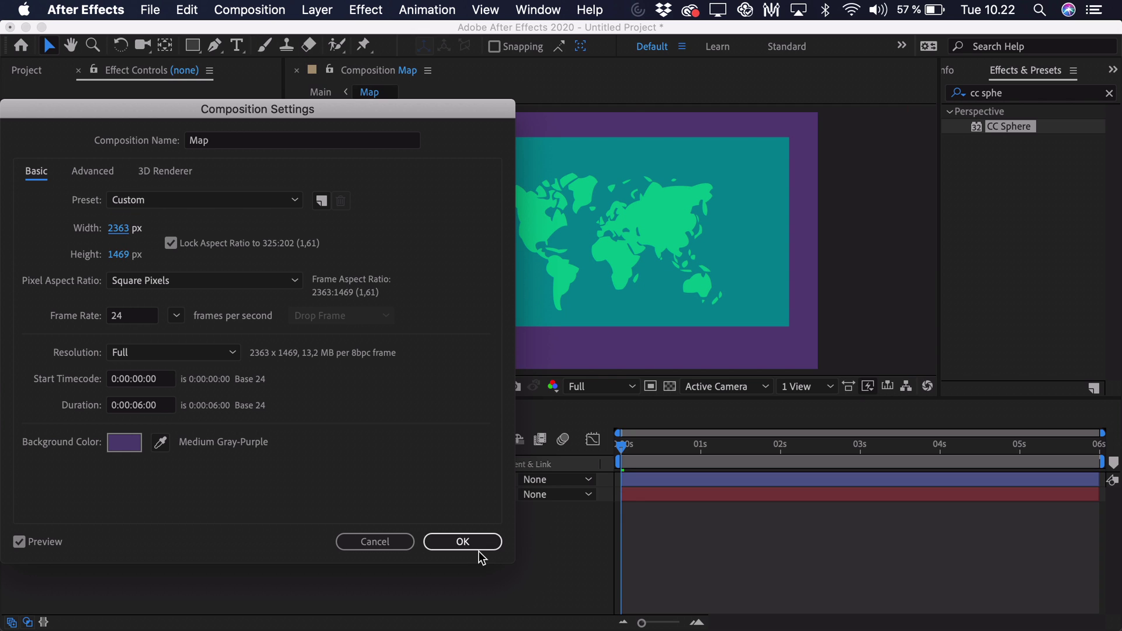
left_click(472, 538)
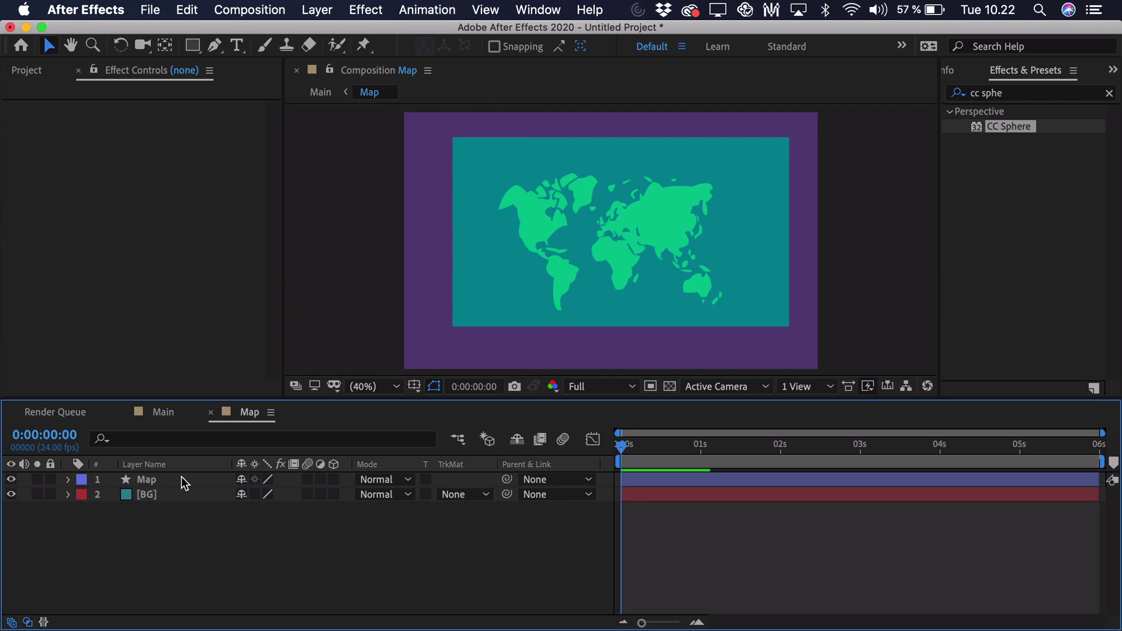
Step: Select the BG layer in the Map comp and reveal its Scale property
left_click(166, 480)
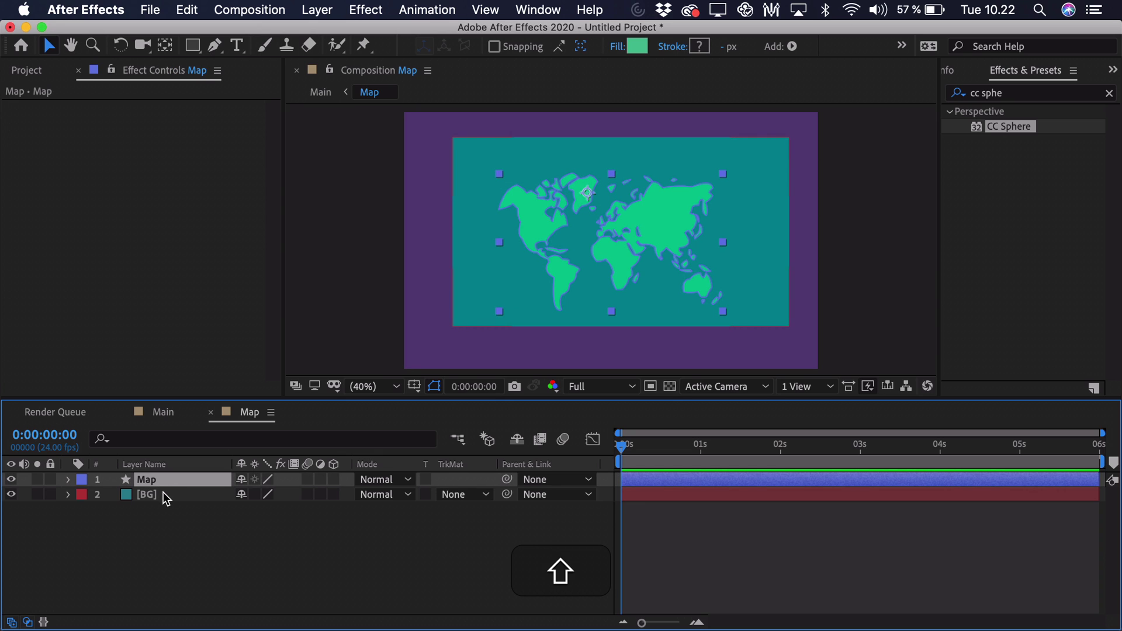
left_click(163, 494)
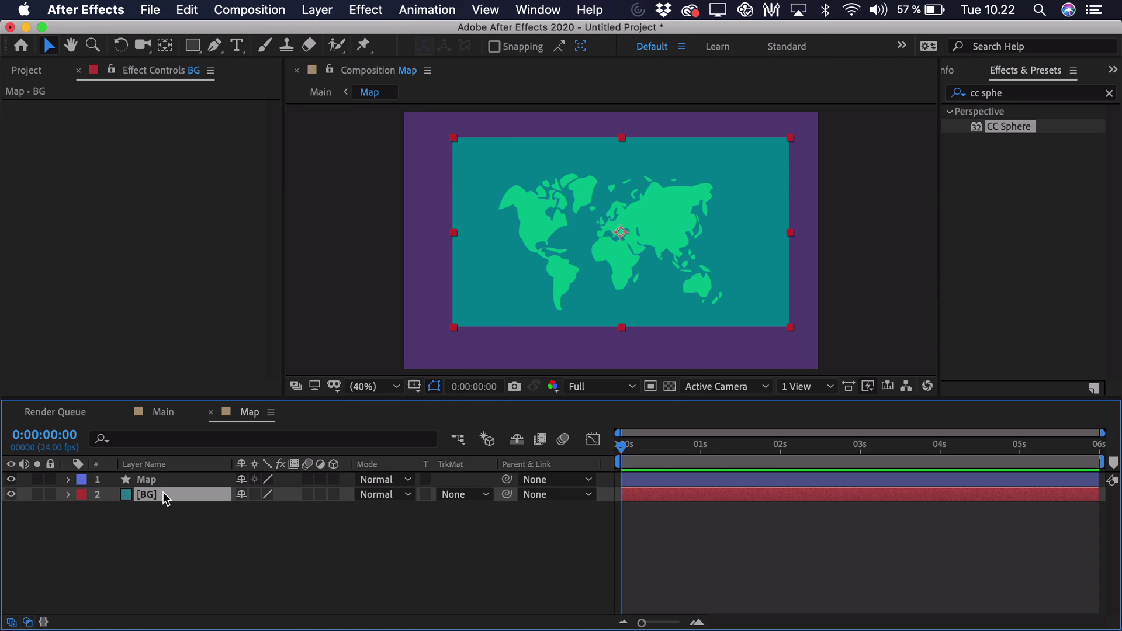
key("s")
left_click(351, 553)
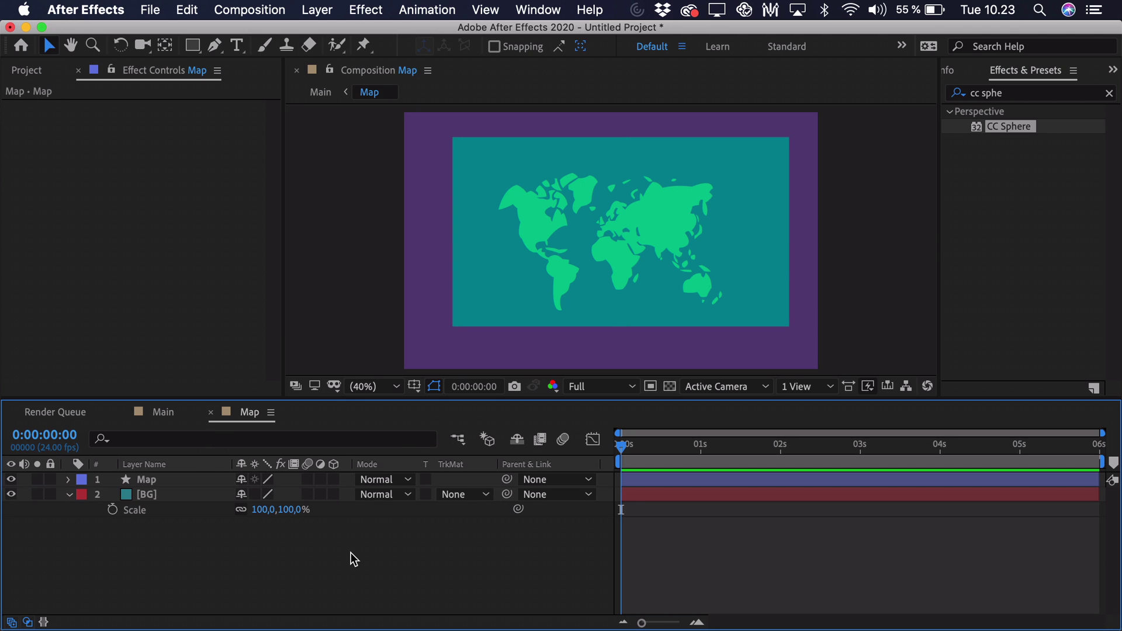
left_click(181, 496)
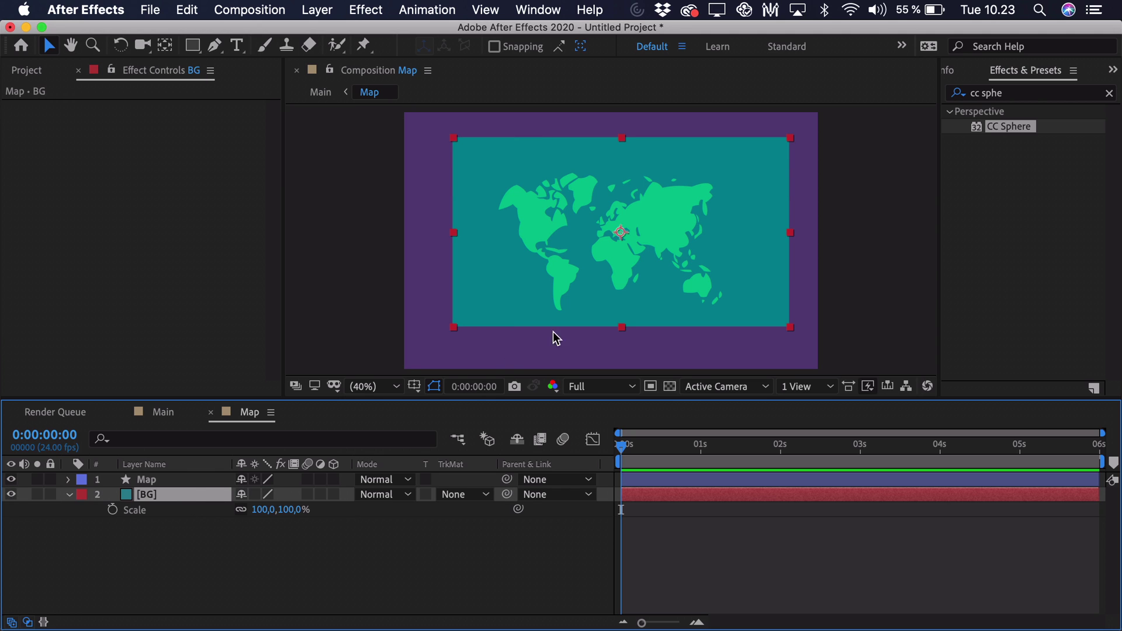
scroll(615, 233, "up", 4)
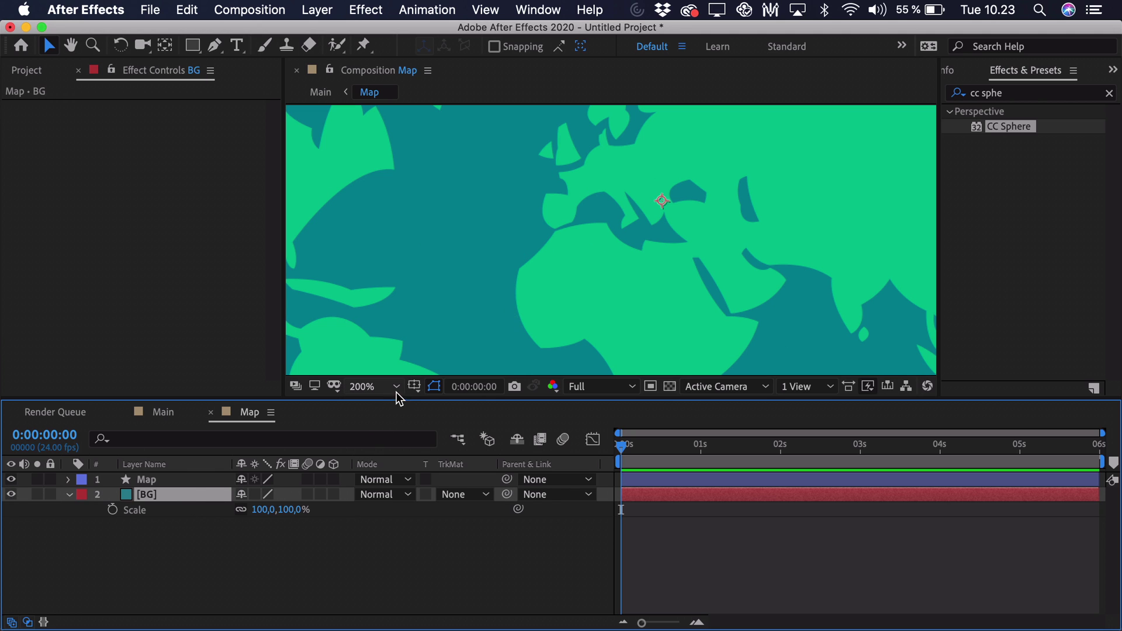
Step: Centre BG's anchor point using the safe-area guides and parent the Map layer to BG
left_click(414, 386)
left_click(433, 404)
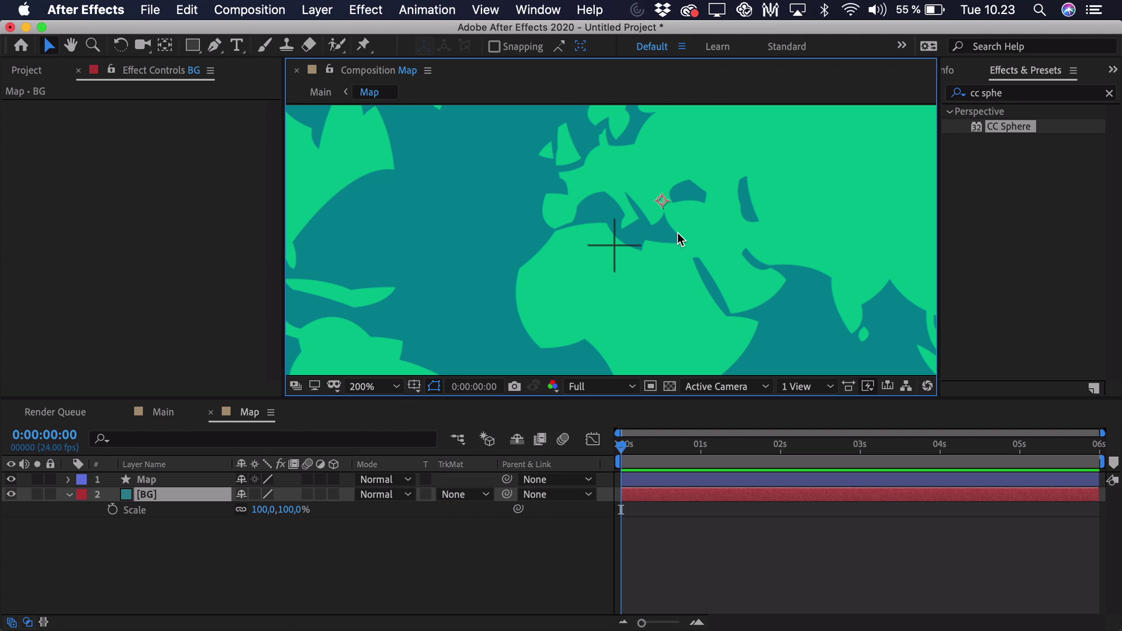
left_click_drag(679, 232, 634, 271)
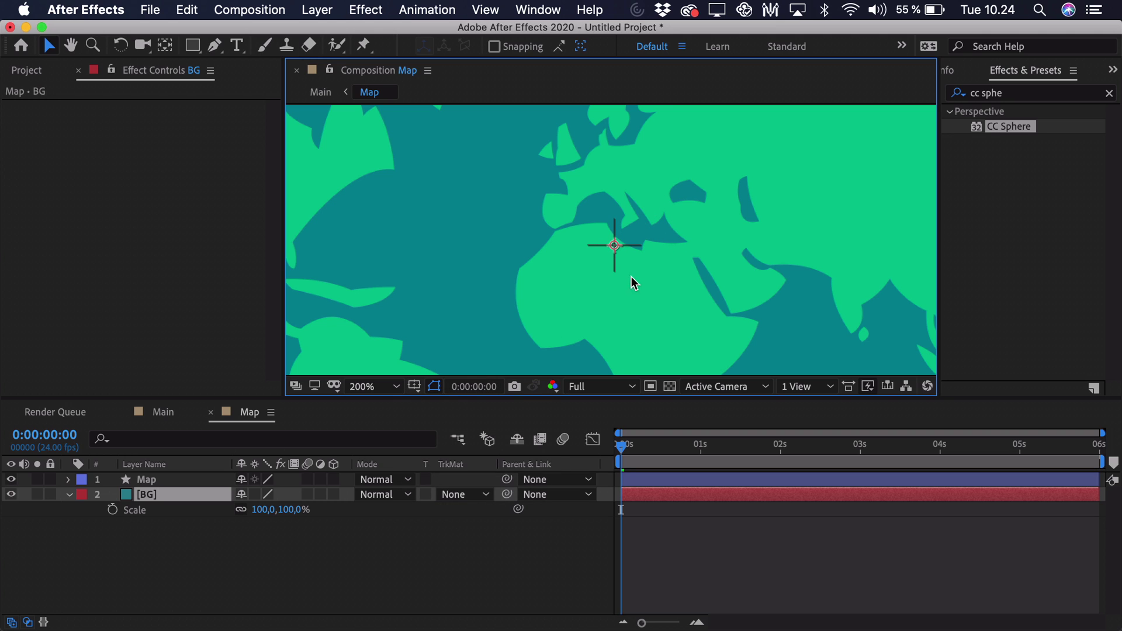
left_click(370, 387)
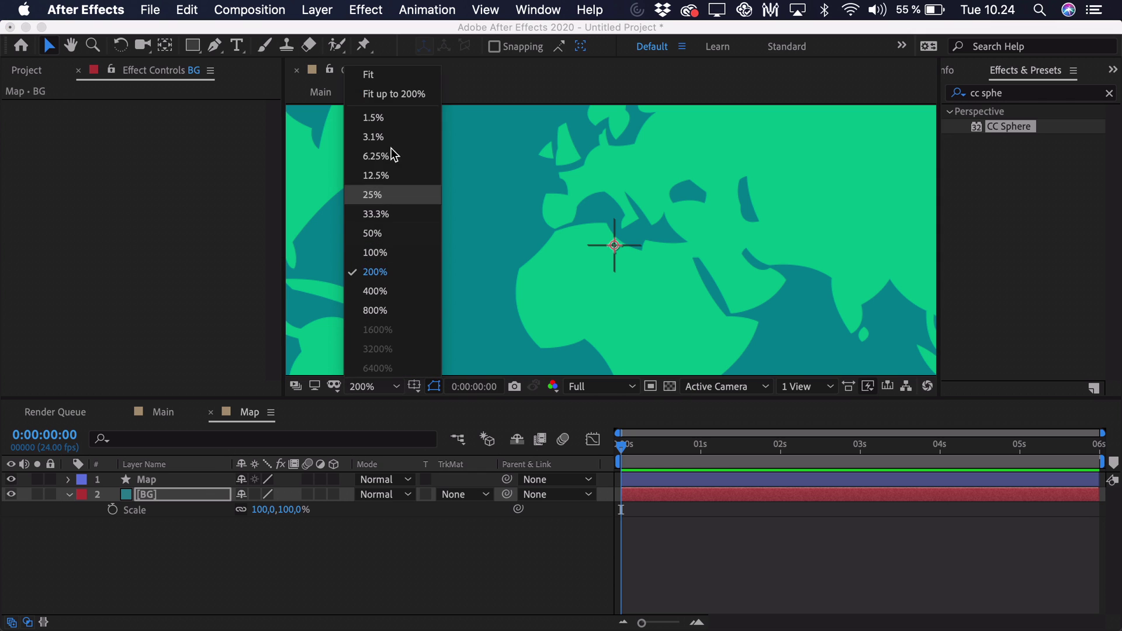
left_click(392, 94)
left_click(414, 386)
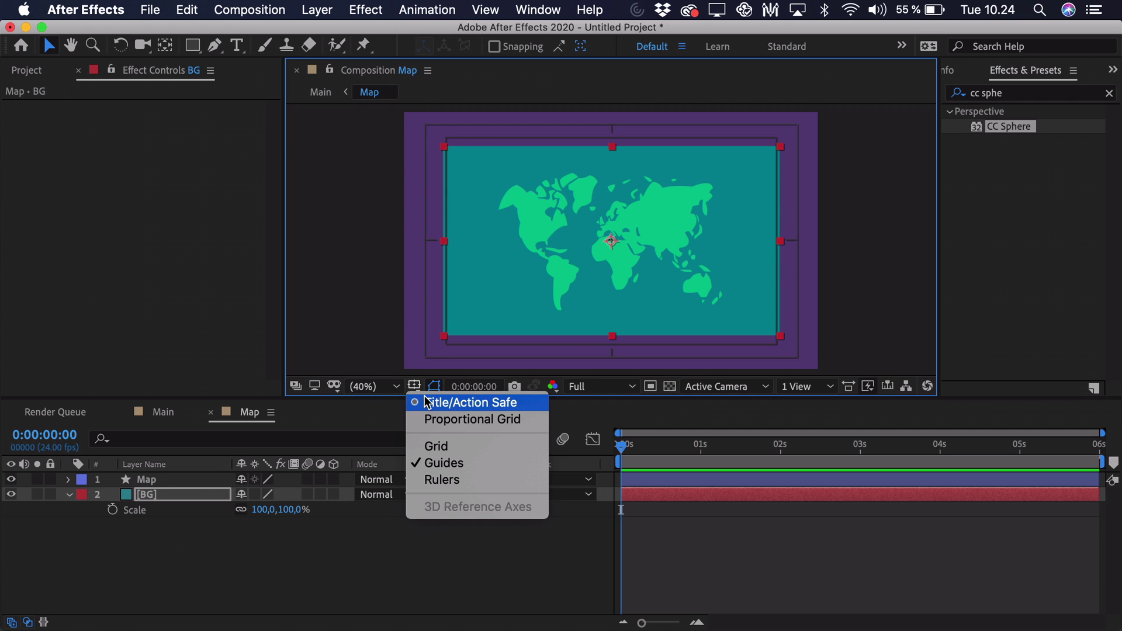
left_click(427, 402)
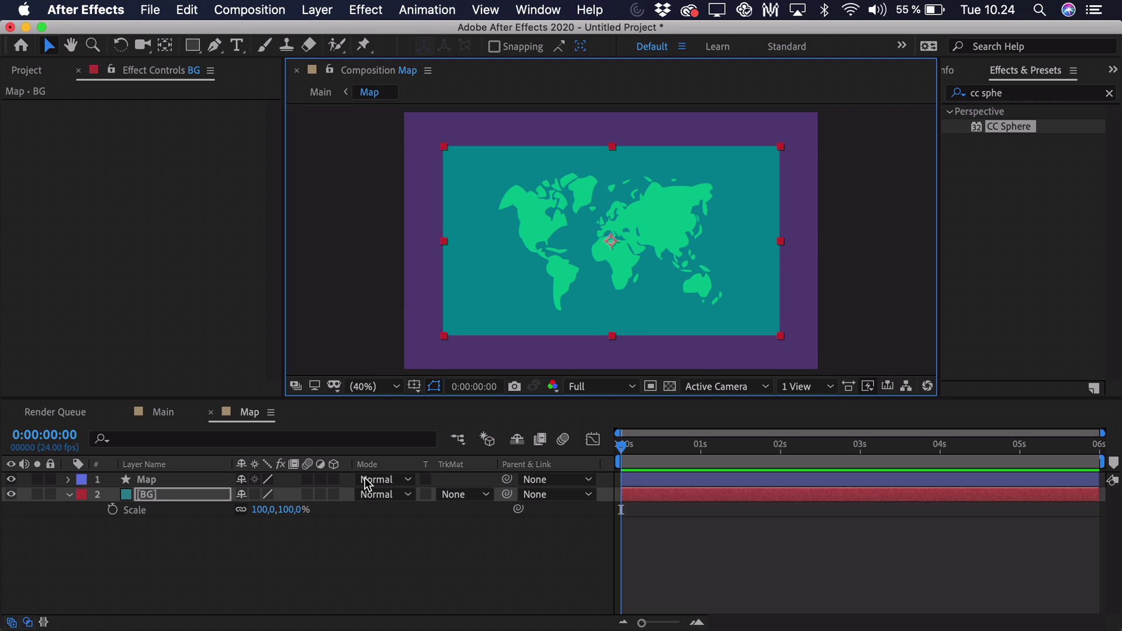
mouse_move(507, 479)
left_mouse_down()
mouse_move(175, 489)
mouse_move(174, 501)
left_mouse_up()
left_click_drag(267, 510, 333, 508)
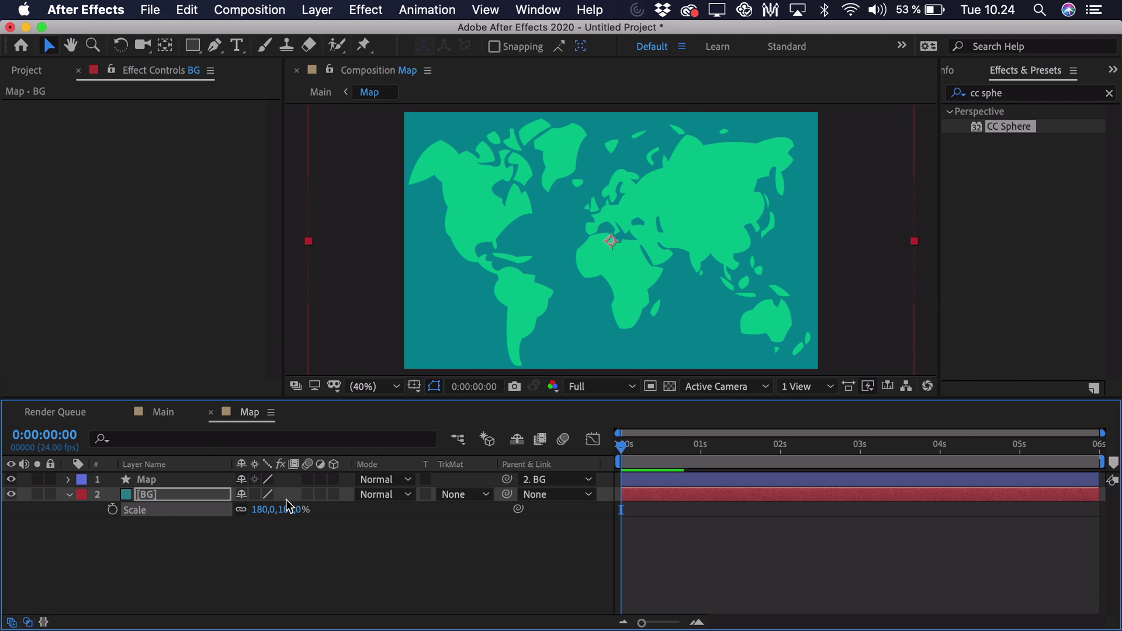
Step: Check the fitted globe in the Main comp, then return to the Map composition
left_click(164, 412)
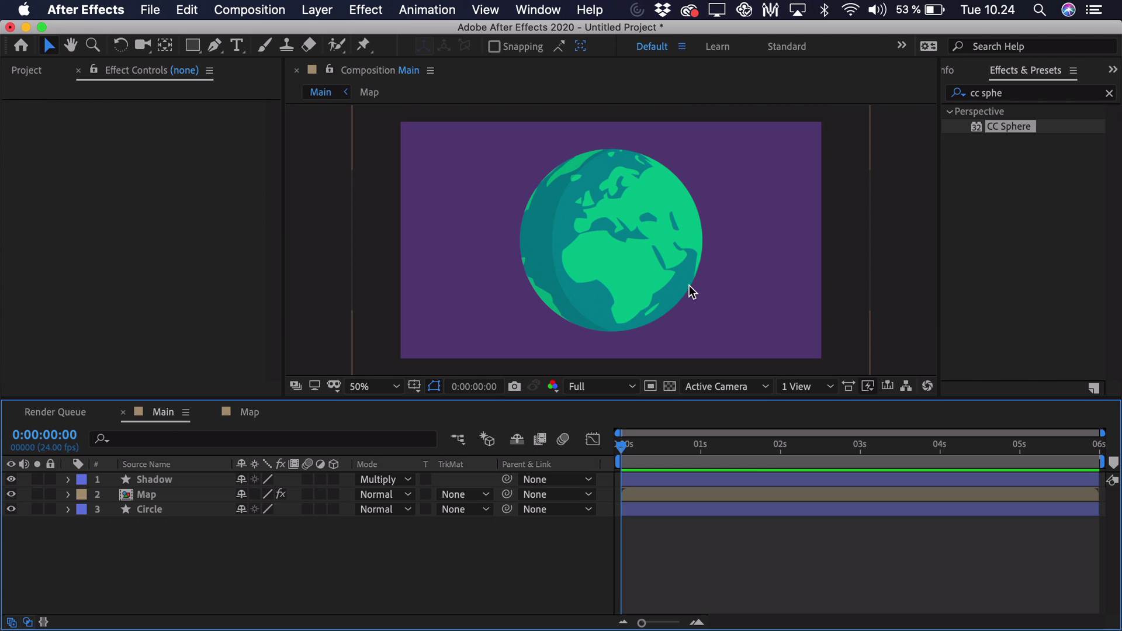
scroll(612, 242, "up", 2)
scroll(612, 243, "up", 1)
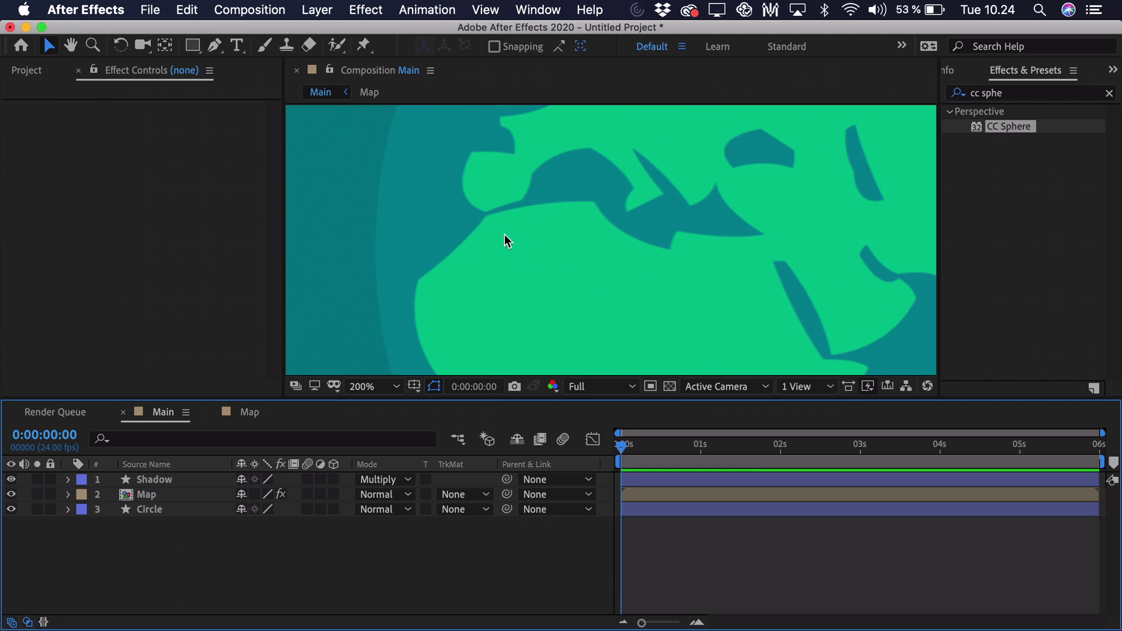
left_click(357, 387)
left_click(405, 100)
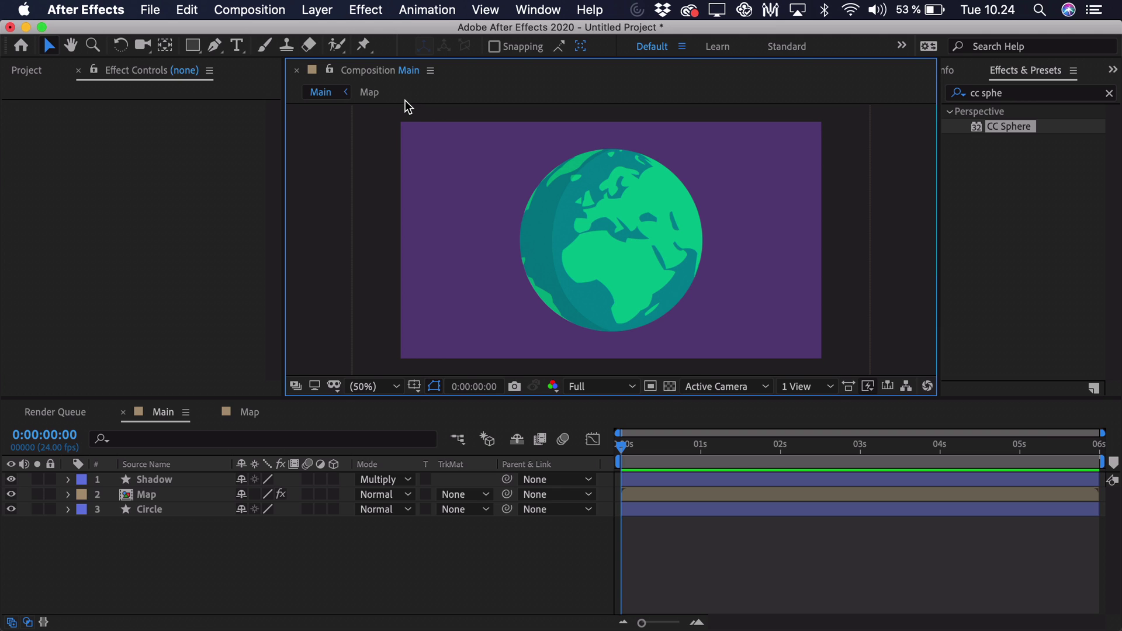
left_click(602, 248)
left_click(255, 414)
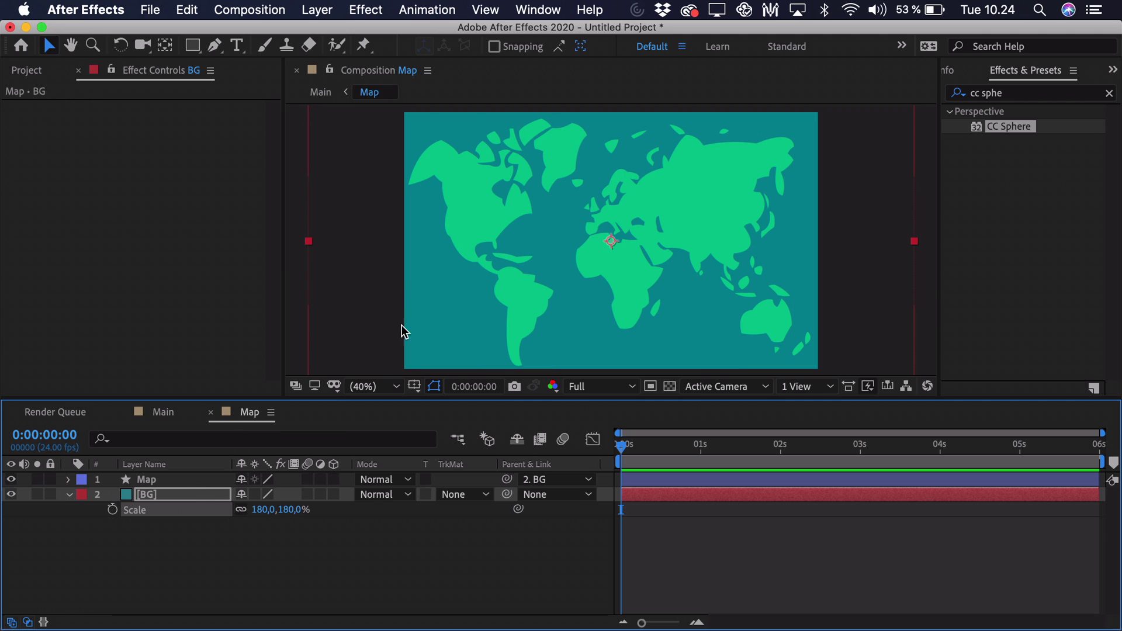
Step: Centre the Map layer's anchor point with the Pan Behind tool, using safe guides temporarily
left_click(157, 480)
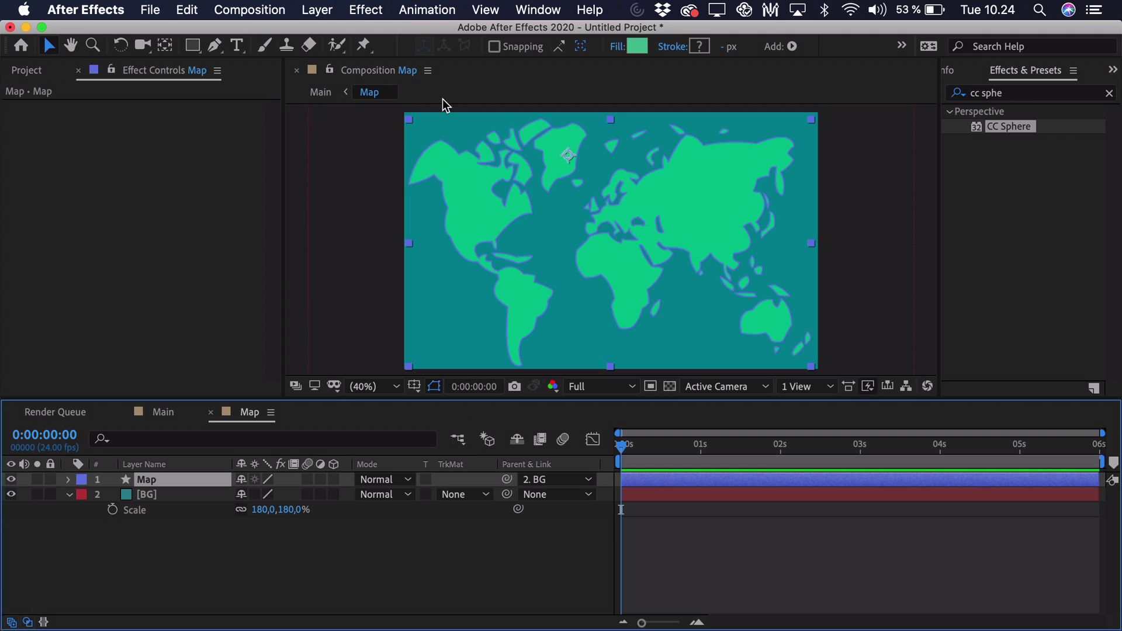
left_click(166, 47)
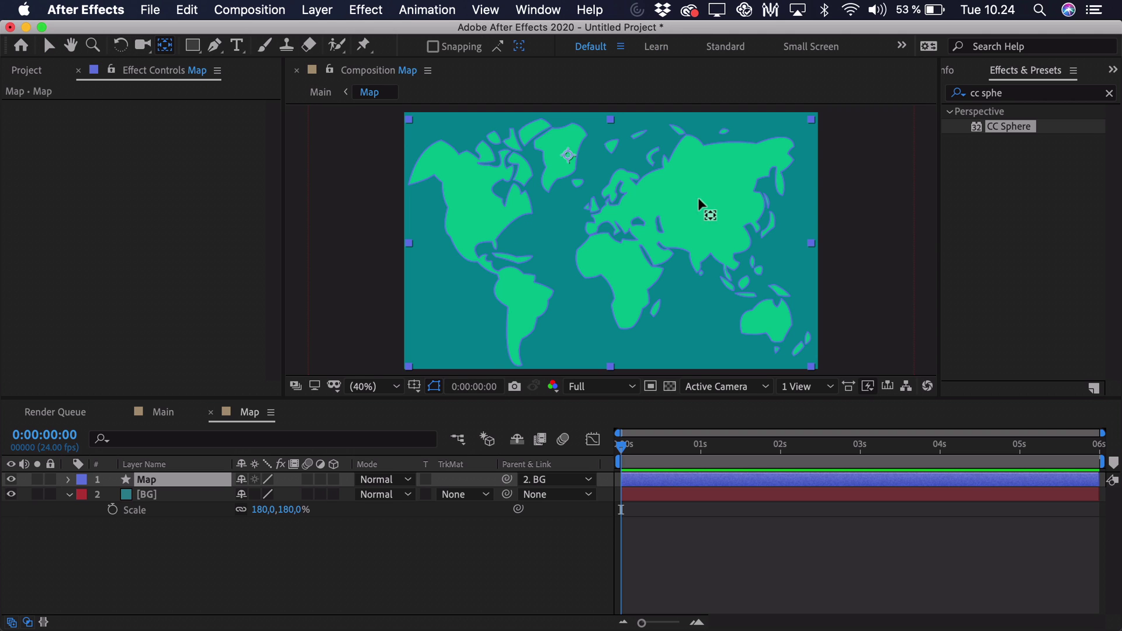
left_click(567, 153)
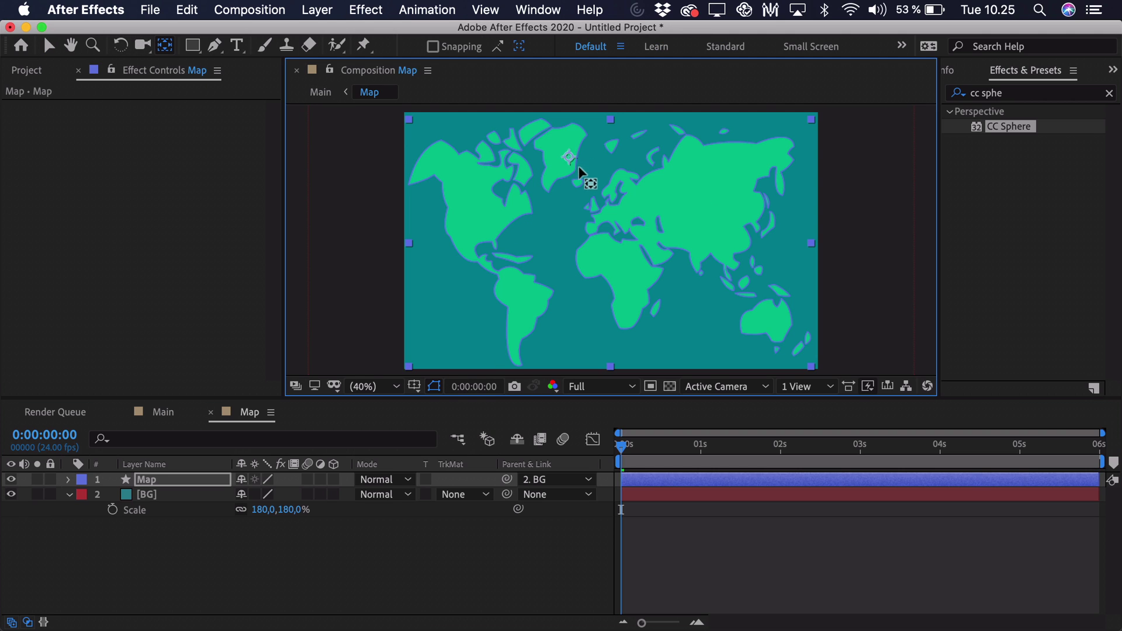
left_click(415, 387)
left_click(437, 404)
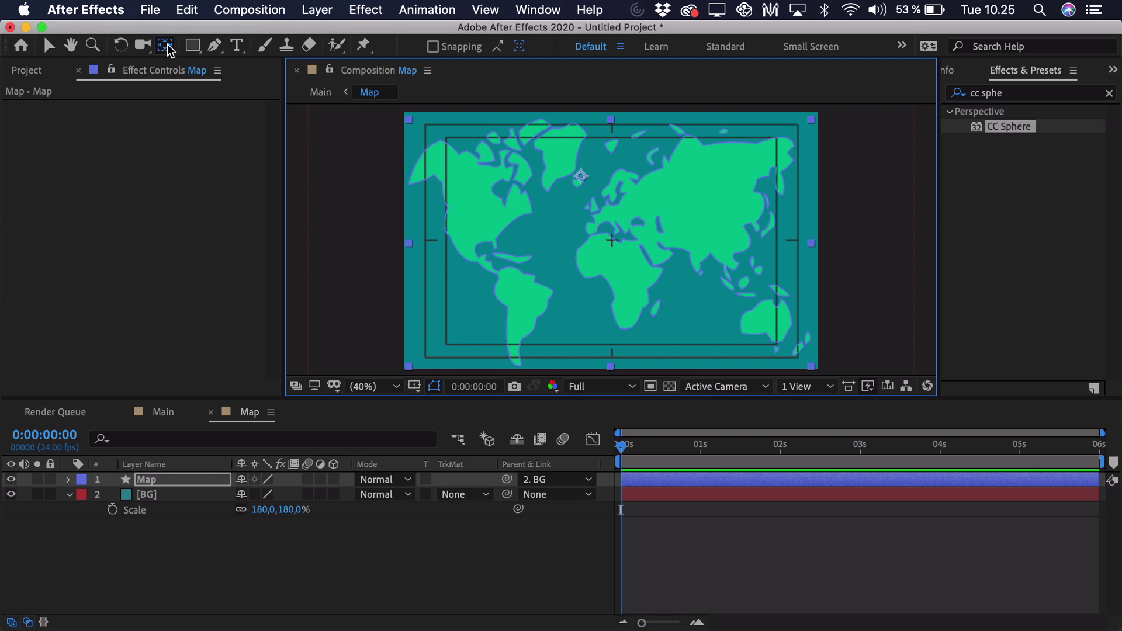
left_click_drag(599, 203, 612, 235)
left_click(415, 387)
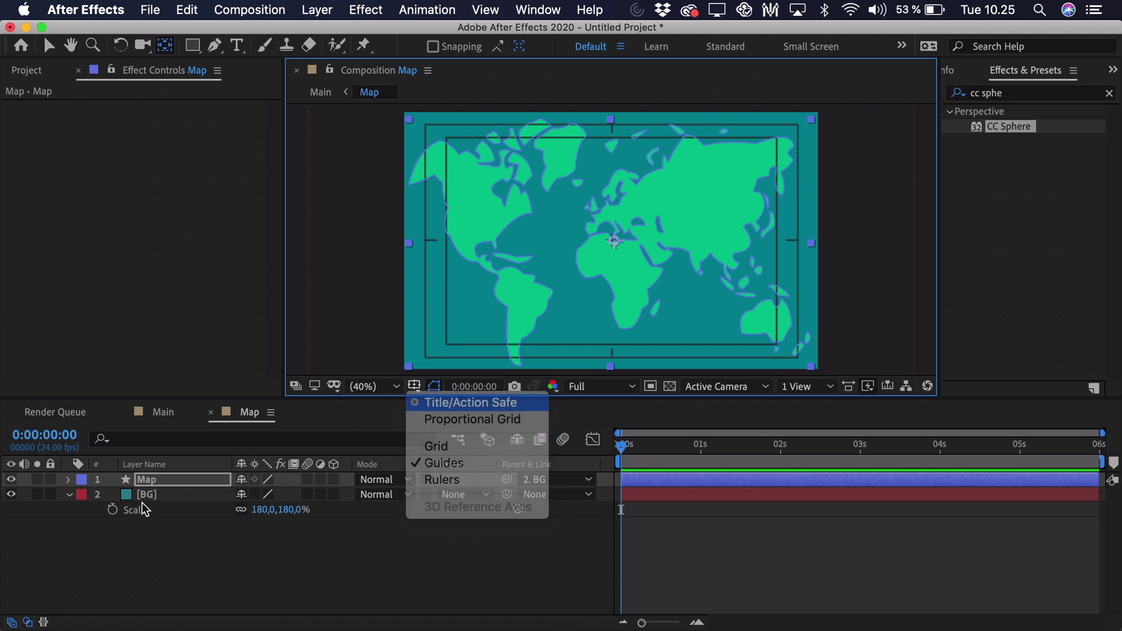
Step: Scale the Map layer to 68% and return to the Main composition
left_click(146, 480)
key("s")
left_click(257, 495)
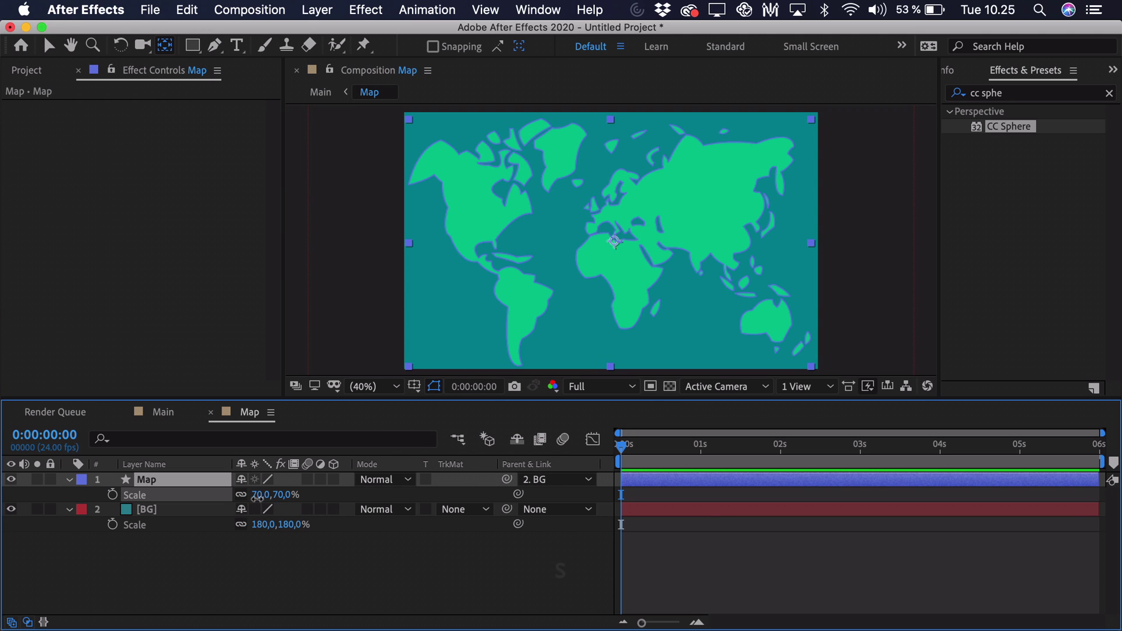
left_click_drag(257, 495, 240, 495)
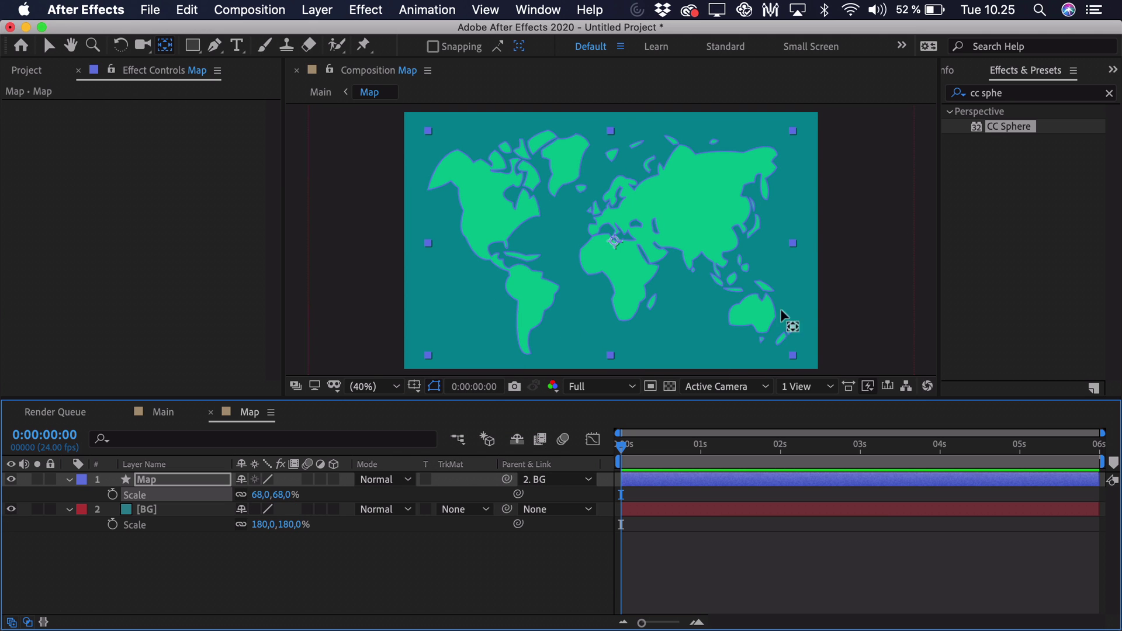
left_click(168, 408)
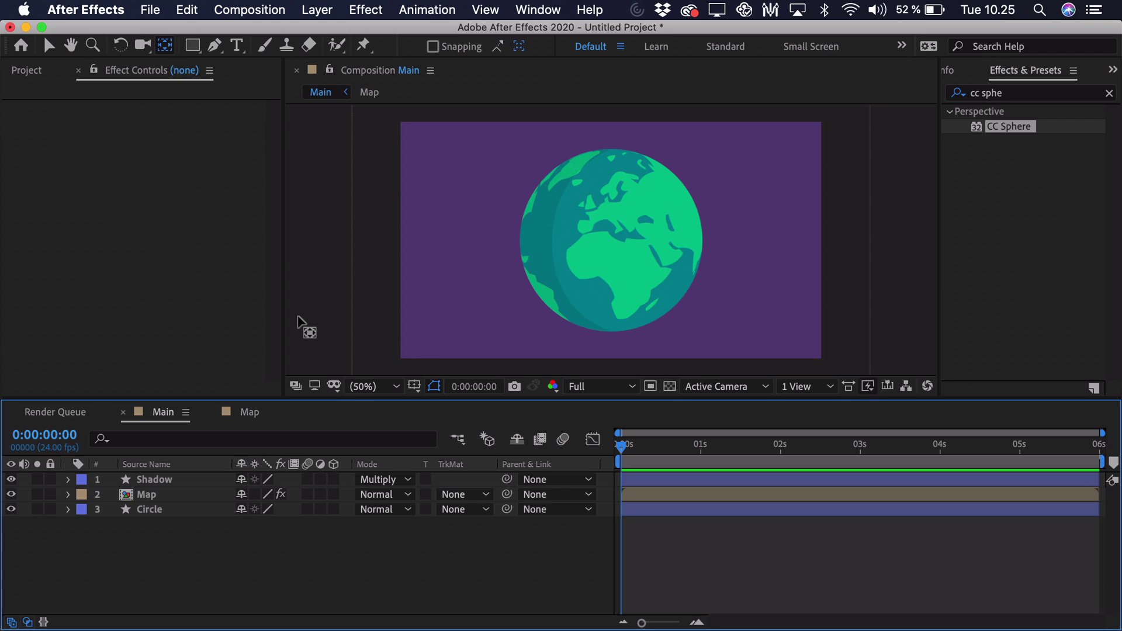
Step: Select the Map layer and expand CC Sphere's Rotation settings in Effect Controls
left_click_drag(298, 321, 485, 115)
left_click_drag(273, 82, 47, 218)
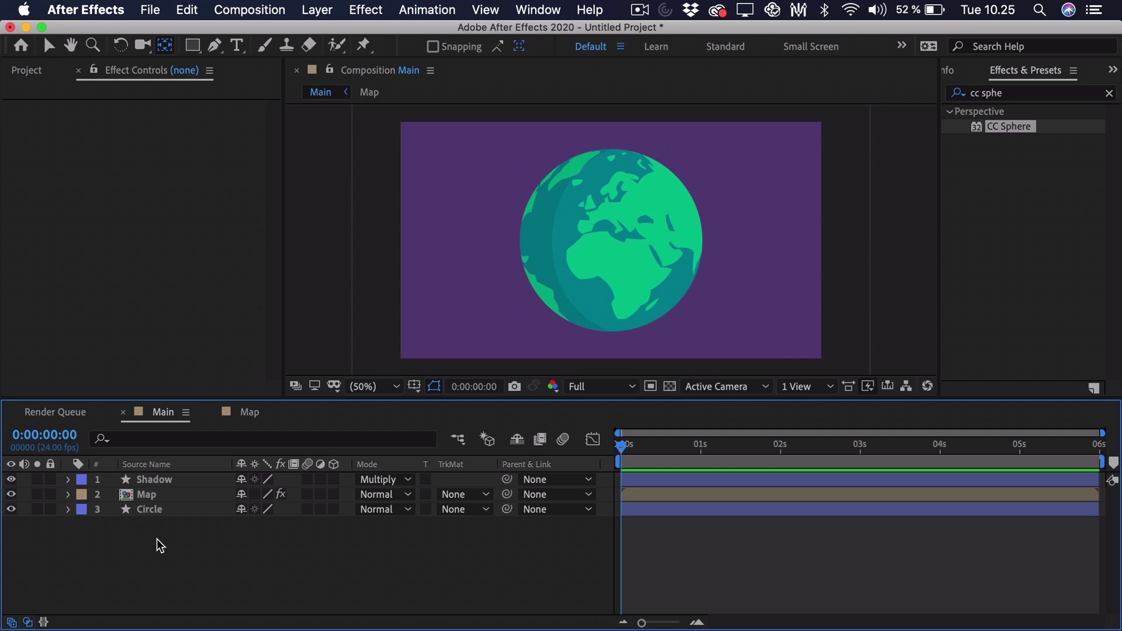
left_click(156, 495)
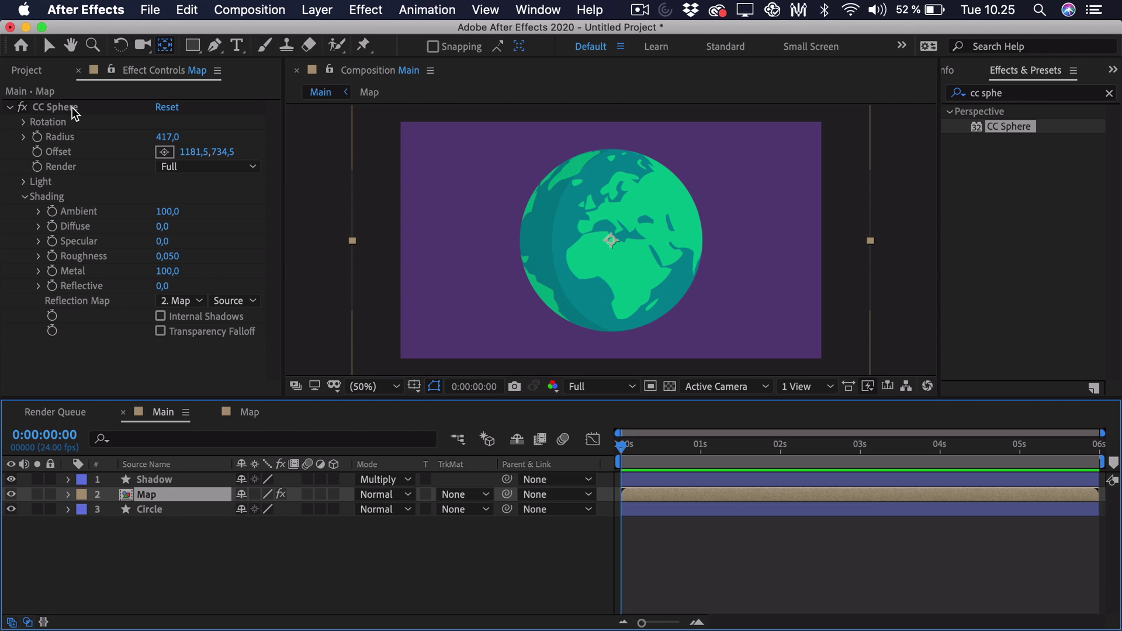
left_click(48, 111)
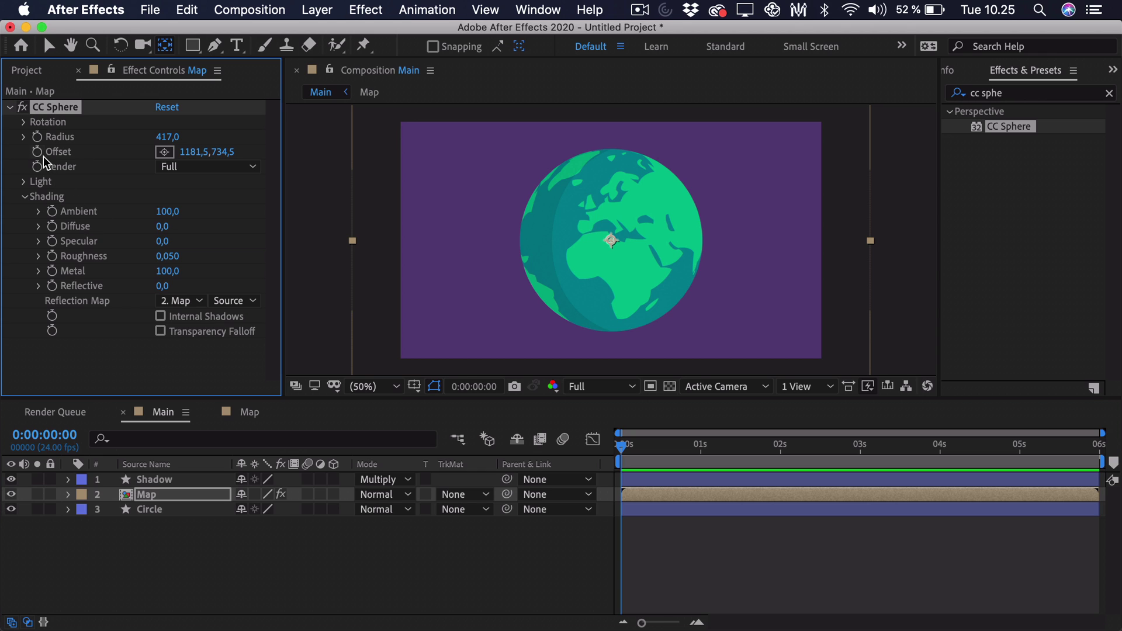
left_click(24, 122)
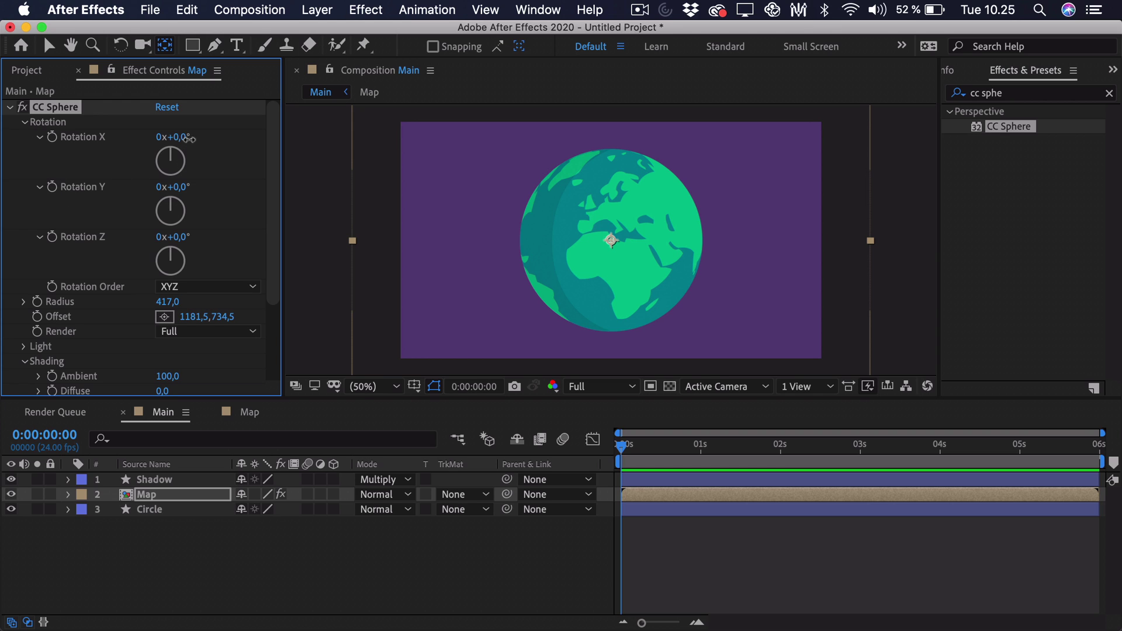
Step: Try trial Rotation X, Y and Z adjustments on the globe, undoing each one
mouse_move(189, 138)
left_mouse_down()
mouse_move(202, 138)
mouse_move(189, 142)
left_mouse_up()
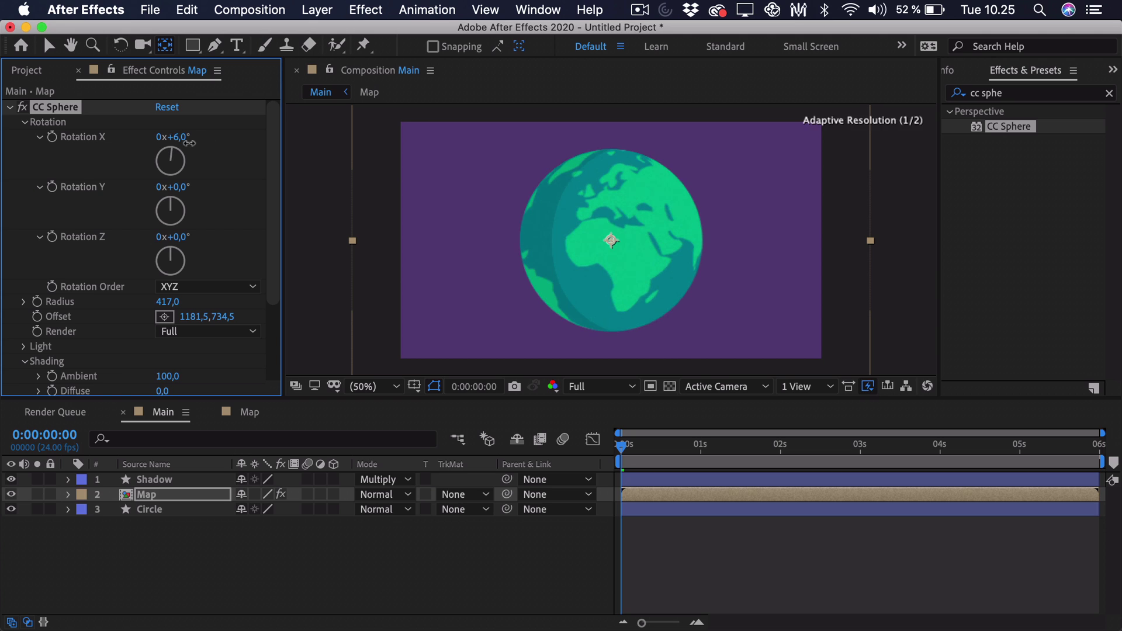
key("super+z")
mouse_move(178, 187)
left_mouse_down()
mouse_move(200, 186)
mouse_move(180, 185)
left_mouse_up()
key("super+z")
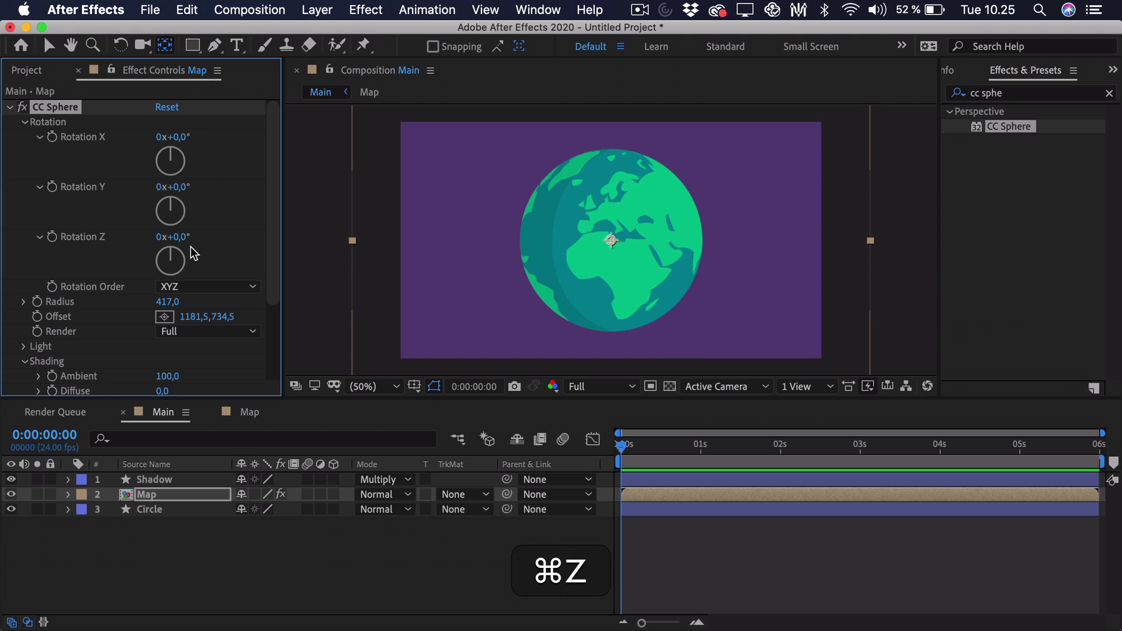
left_click_drag(181, 247, 121, 237)
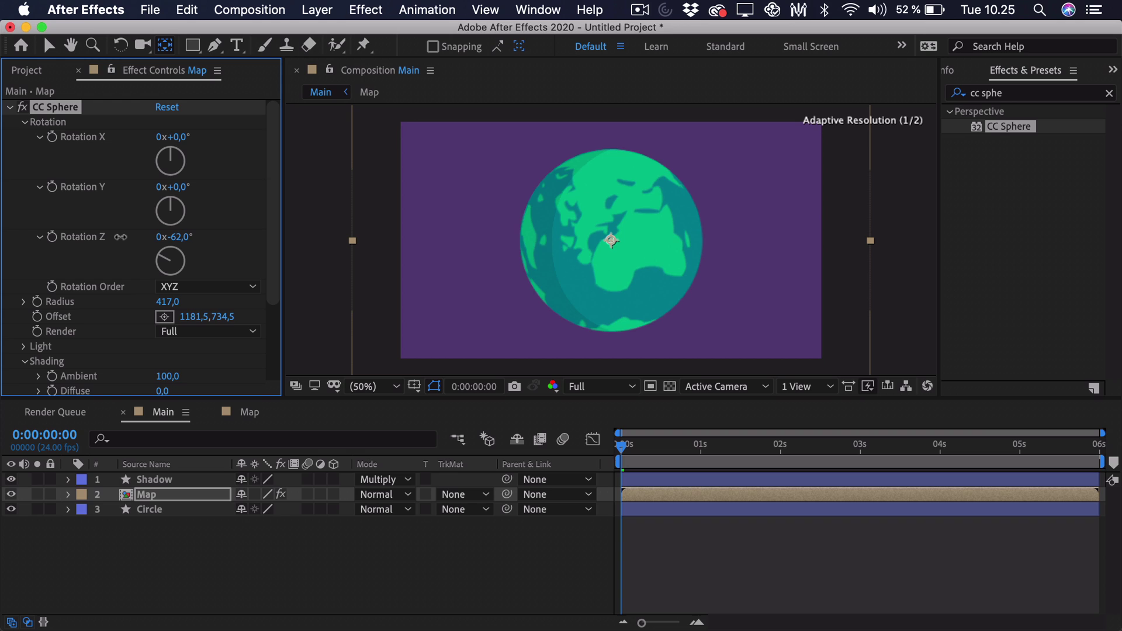
key("super+z")
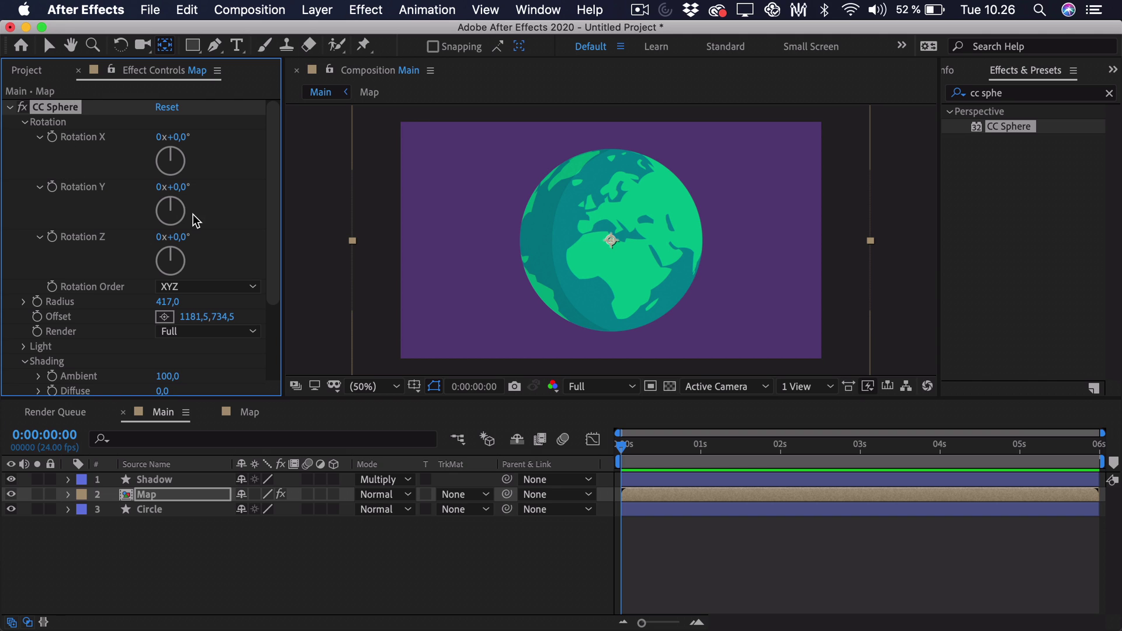
Step: Turn CC Sphere Rotation Y to 47° so the Atlantic faces the viewer
left_click_drag(181, 194, 338, 230)
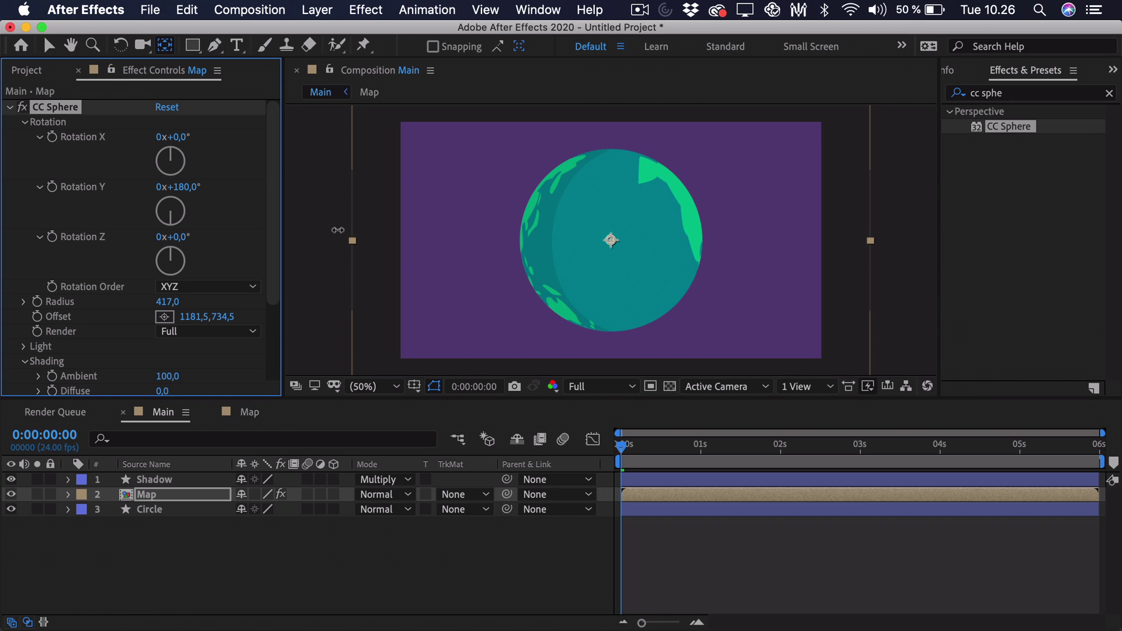
left_click_drag(338, 230, 375, 261)
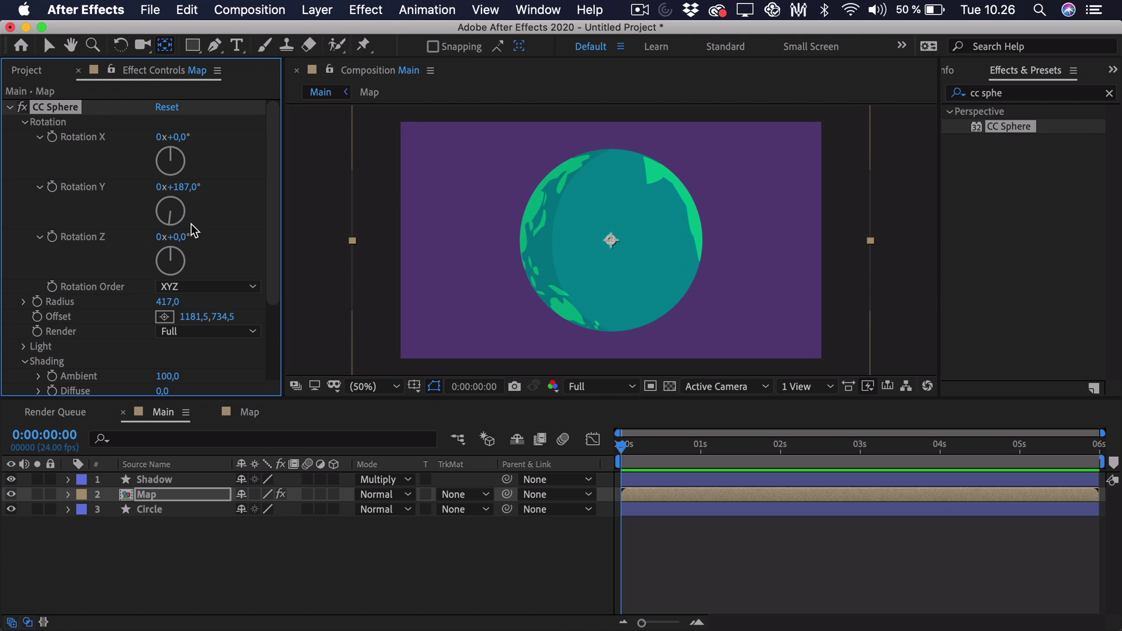
key("super+z")
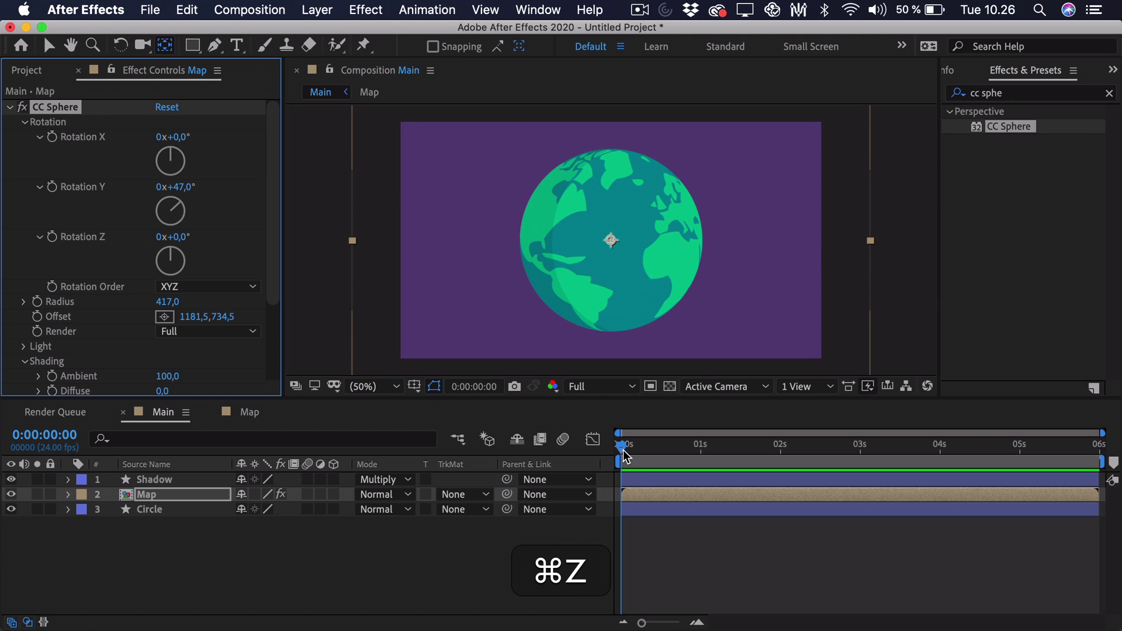
Step: Delete the Circle layer from the Main composition
left_click(507, 447)
left_click(191, 483)
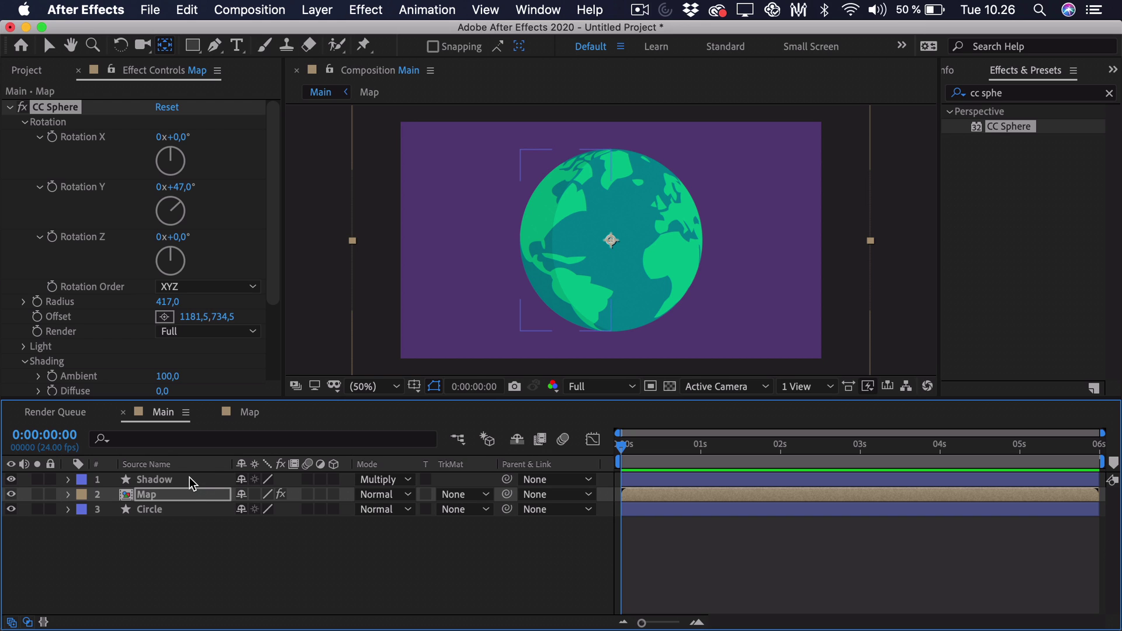
left_click(519, 314)
left_click(158, 505)
key("BackSpace")
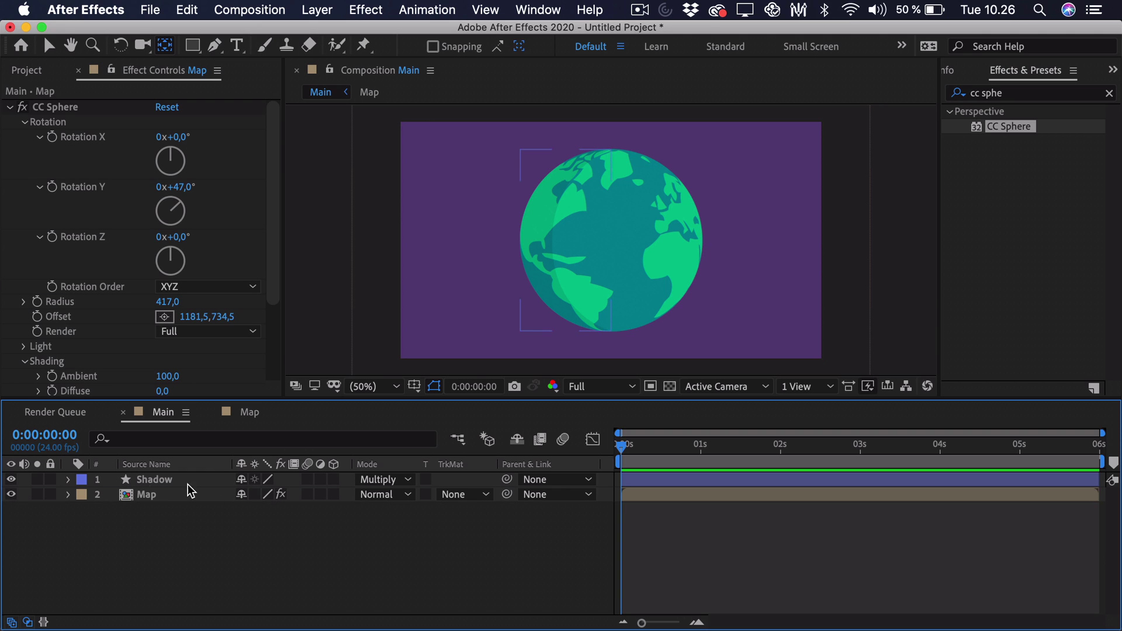
Step: Parent the Shadow layer to the Map layer with the pickwhip
left_click(151, 482)
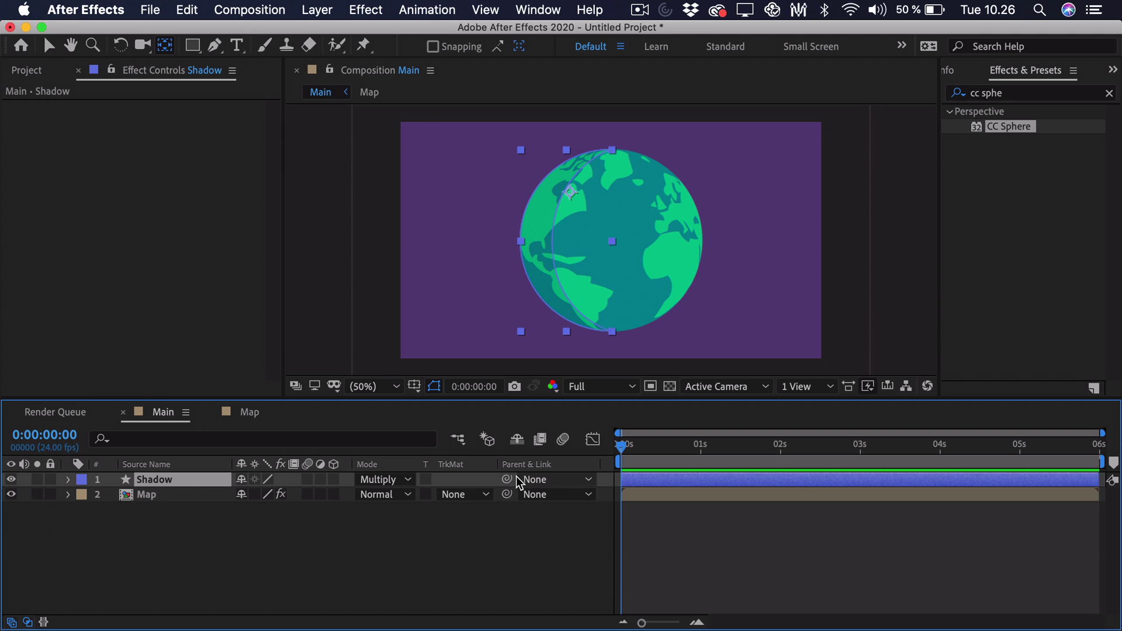
left_click_drag(507, 479, 187, 498)
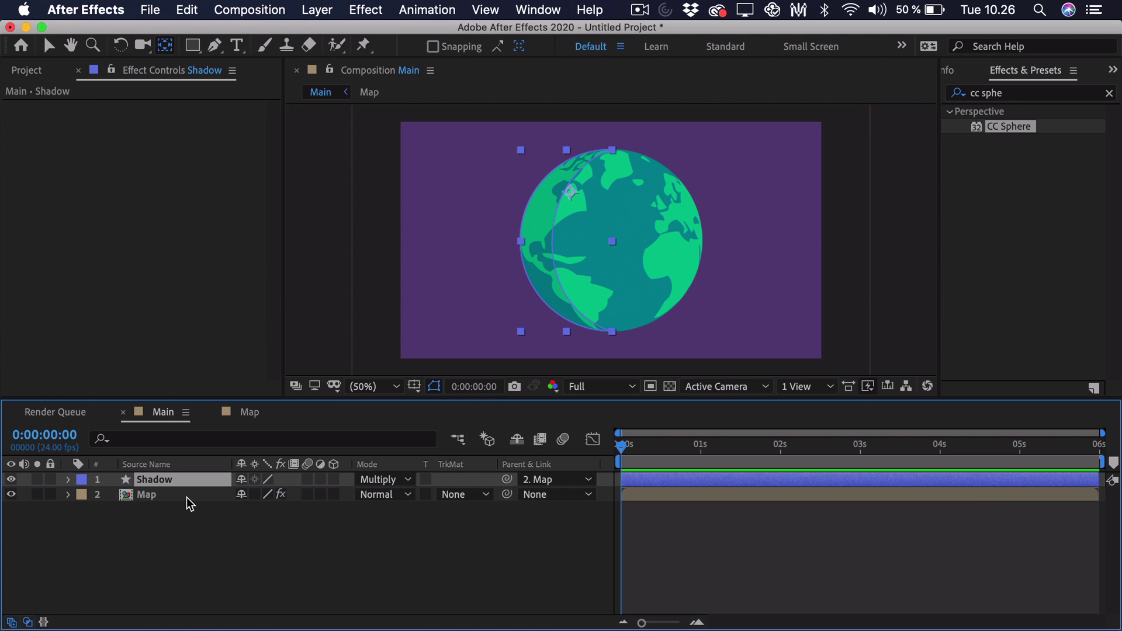
left_click(184, 496)
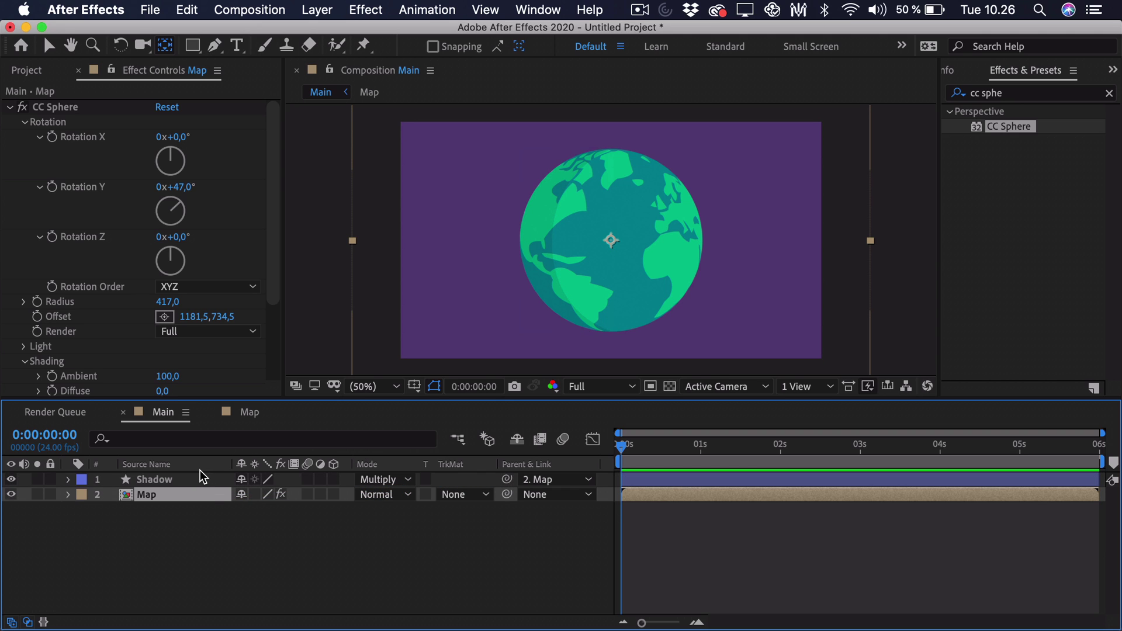
Step: Keyframe the globe's Scale from 68% at 0s to 103%, moving the end keyframe to about 2:13
key("s")
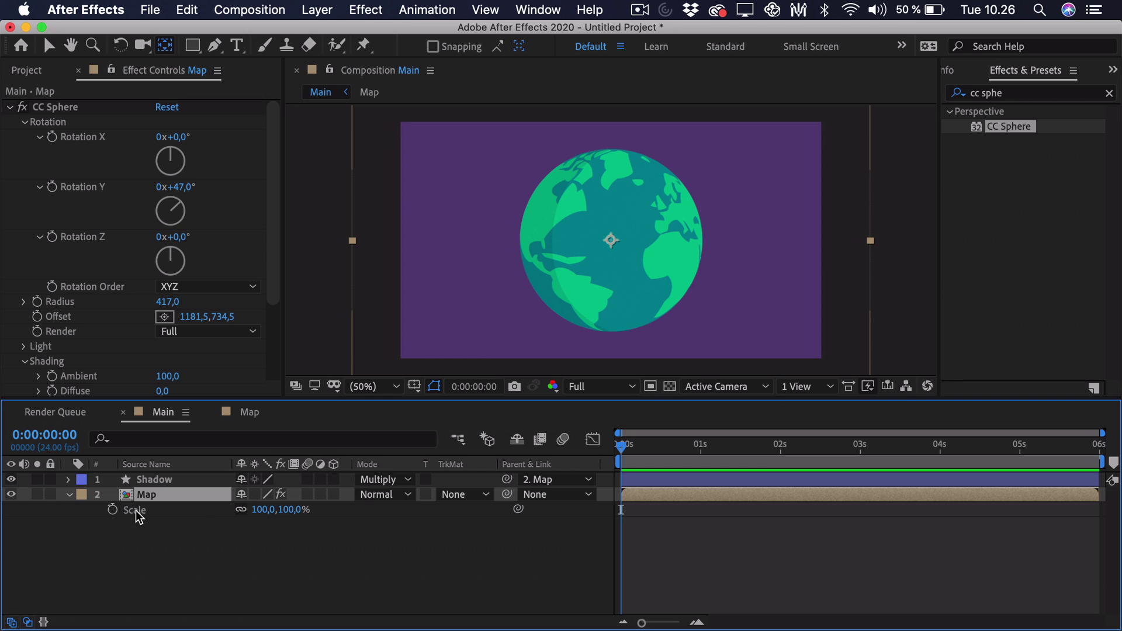
left_click(113, 510)
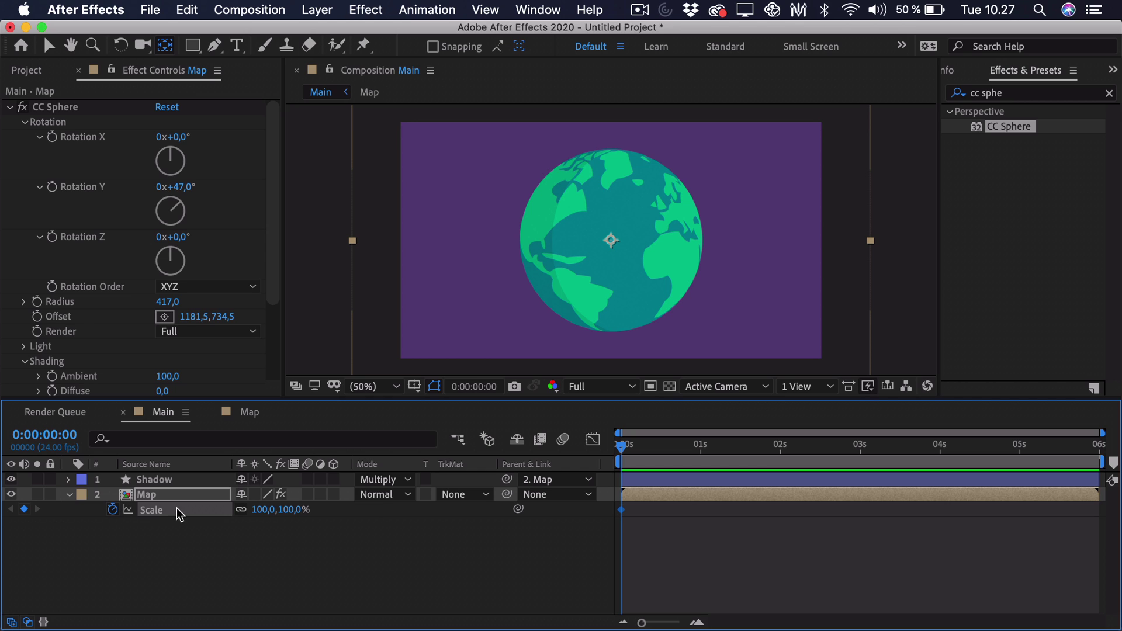
left_click_drag(267, 514, 240, 513)
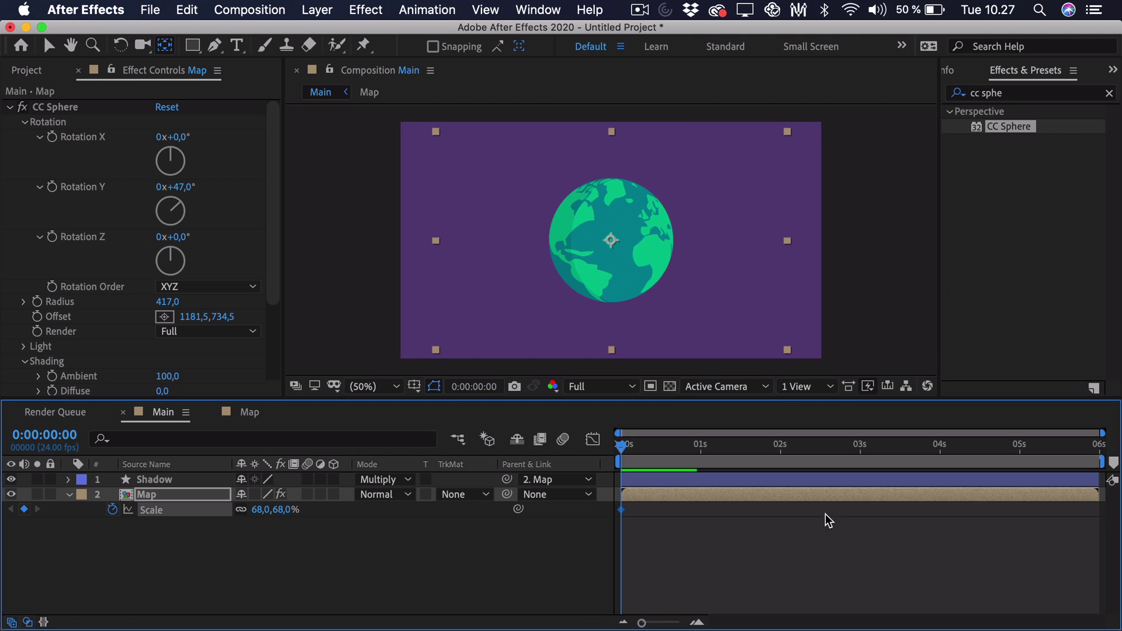
mouse_move(812, 443)
left_mouse_down()
mouse_move(803, 447)
mouse_move(824, 450)
left_mouse_up()
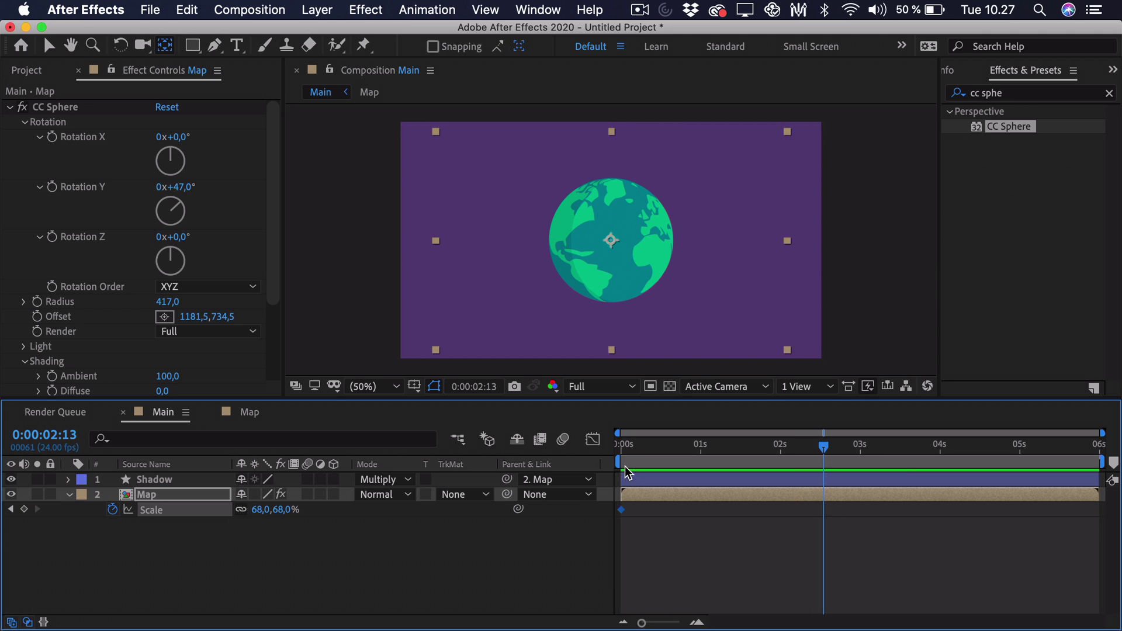
left_click_drag(243, 509, 366, 510)
key("space")
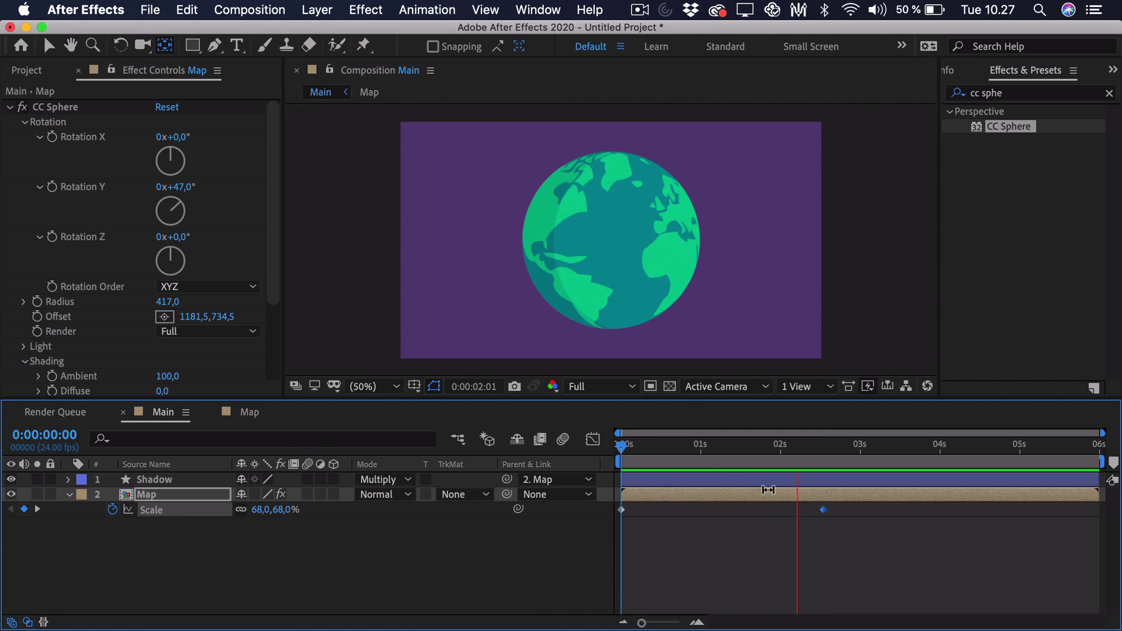
key("space")
left_click_drag(830, 511, 614, 501)
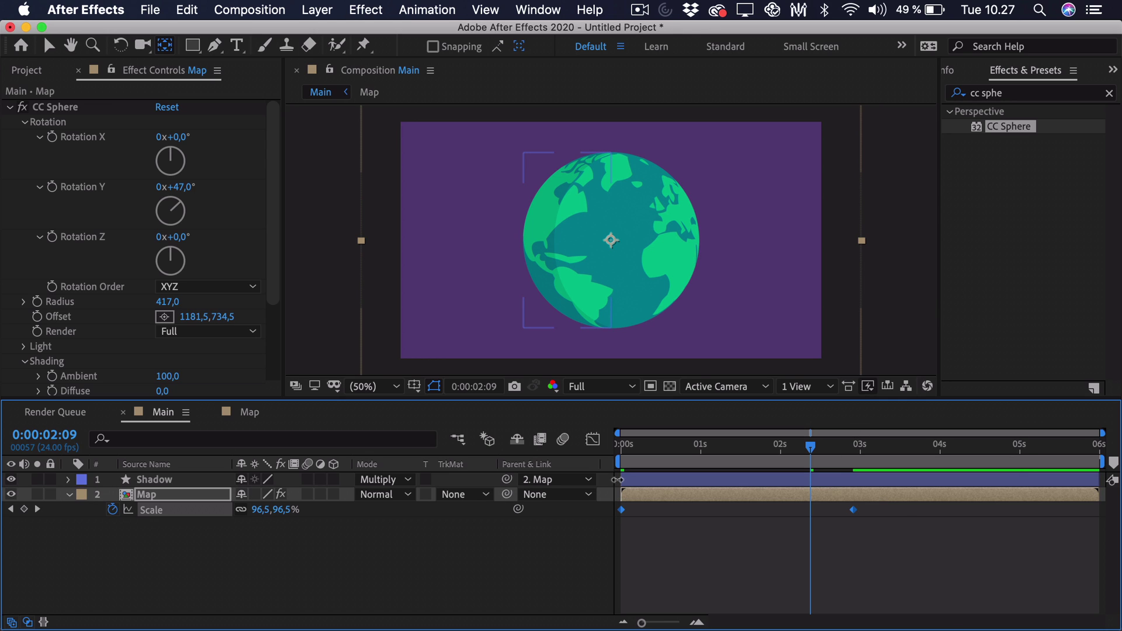
Step: Easy-ease both Scale keyframes and reshape the speed graph for a fast start and long settle
key("F9")
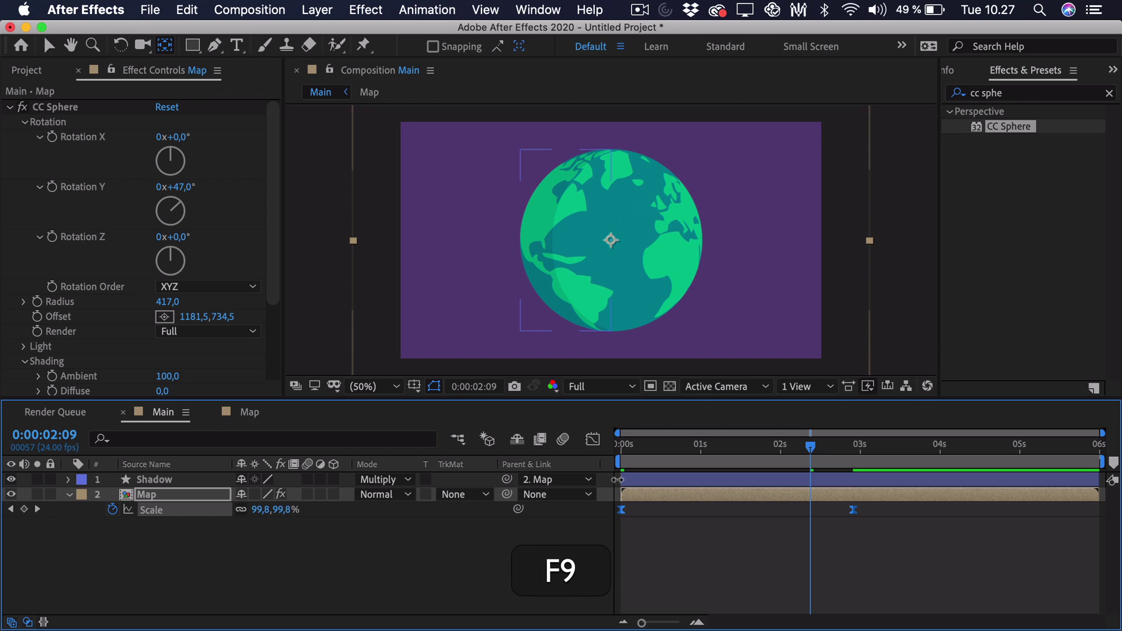
left_click(593, 439)
left_click(621, 552)
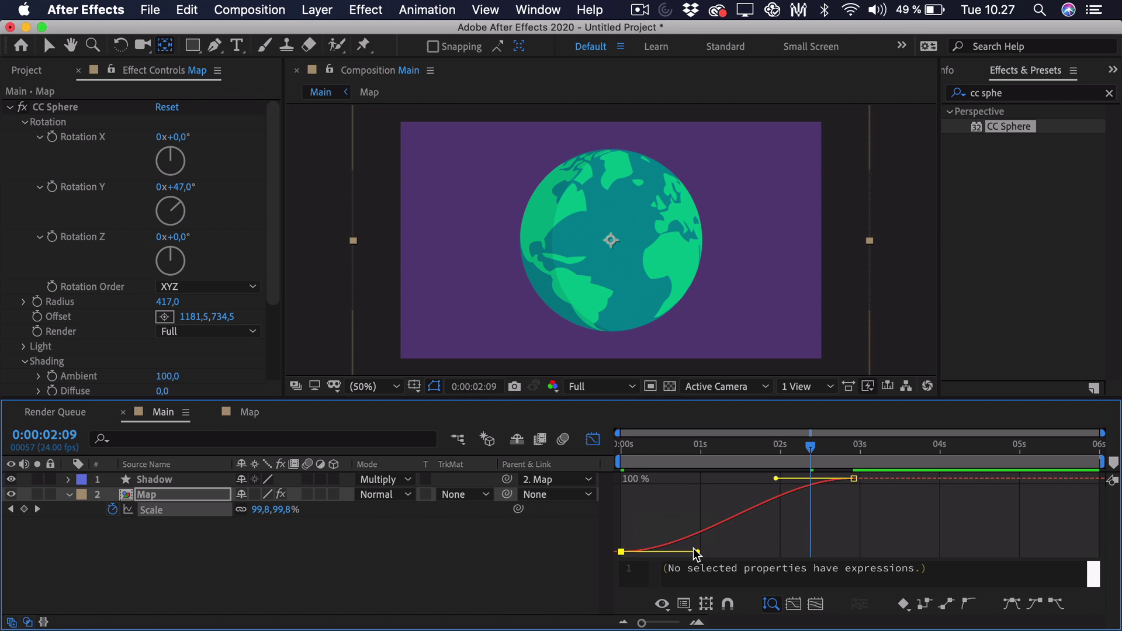
left_click_drag(700, 552, 643, 528)
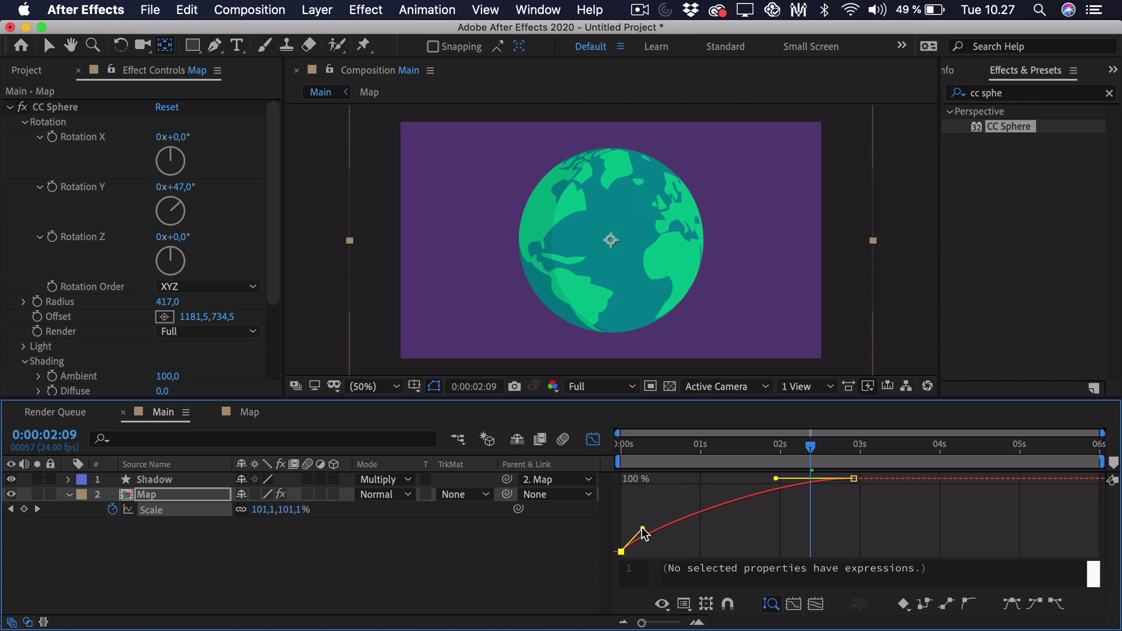
left_click_drag(774, 480, 677, 477)
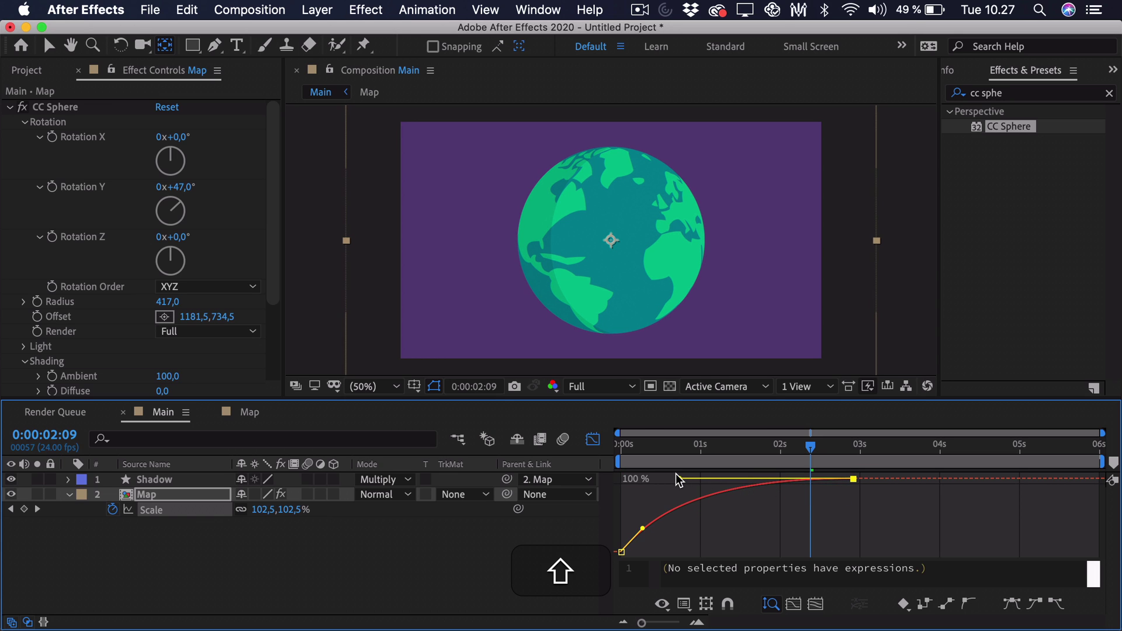
Step: Preview the scale-up and steepen the start of the Scale curve further
left_click(622, 447)
key("space")
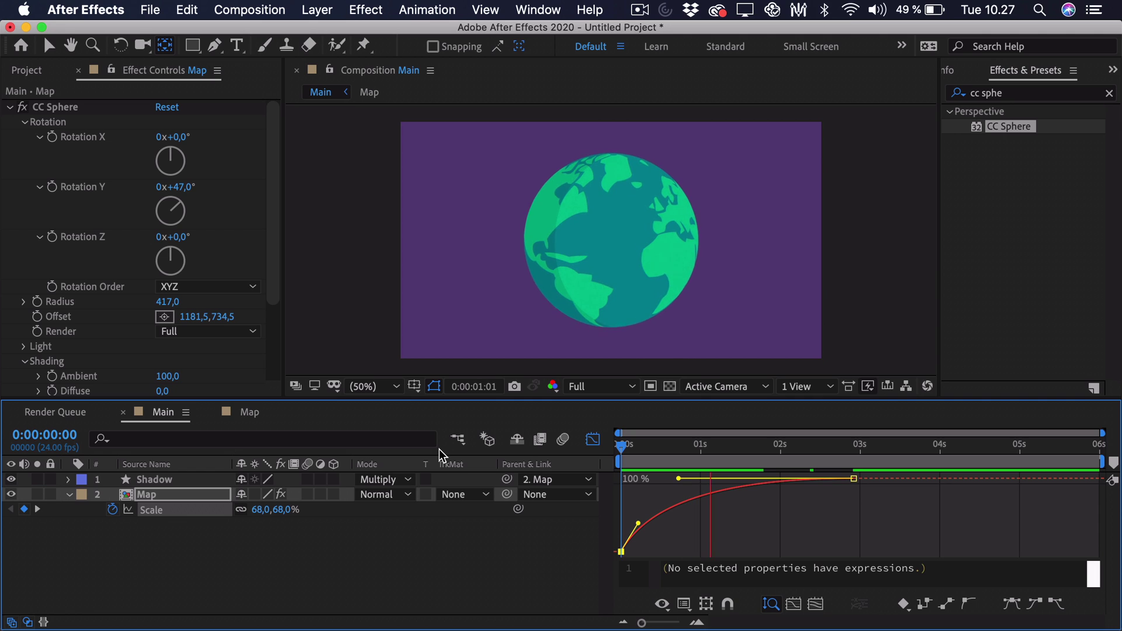
key("space")
key("space")
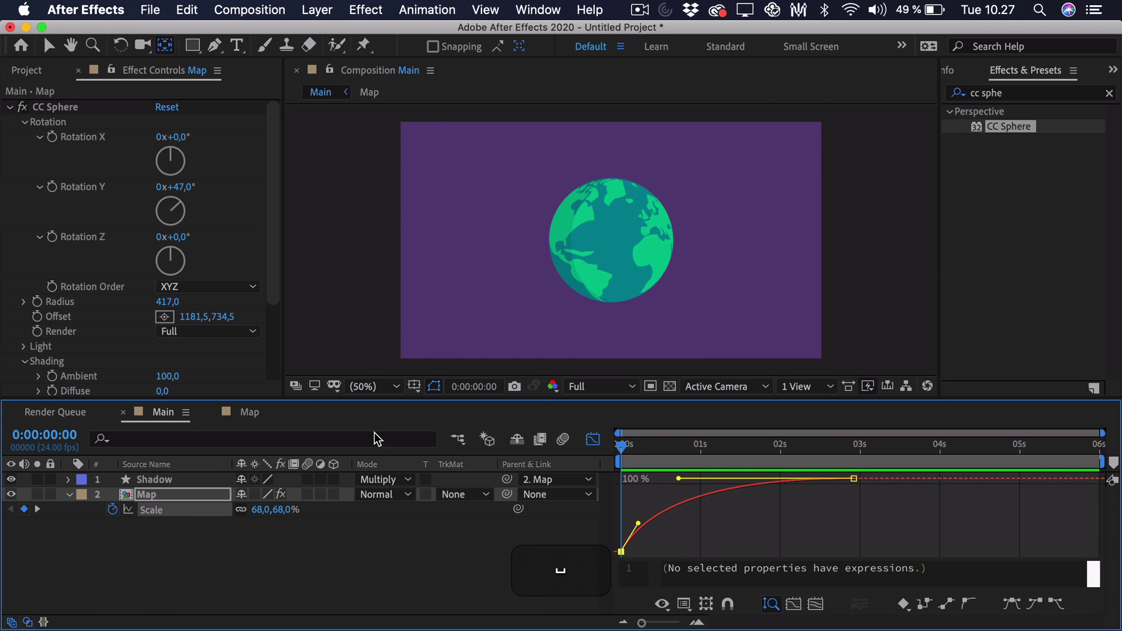
key("space")
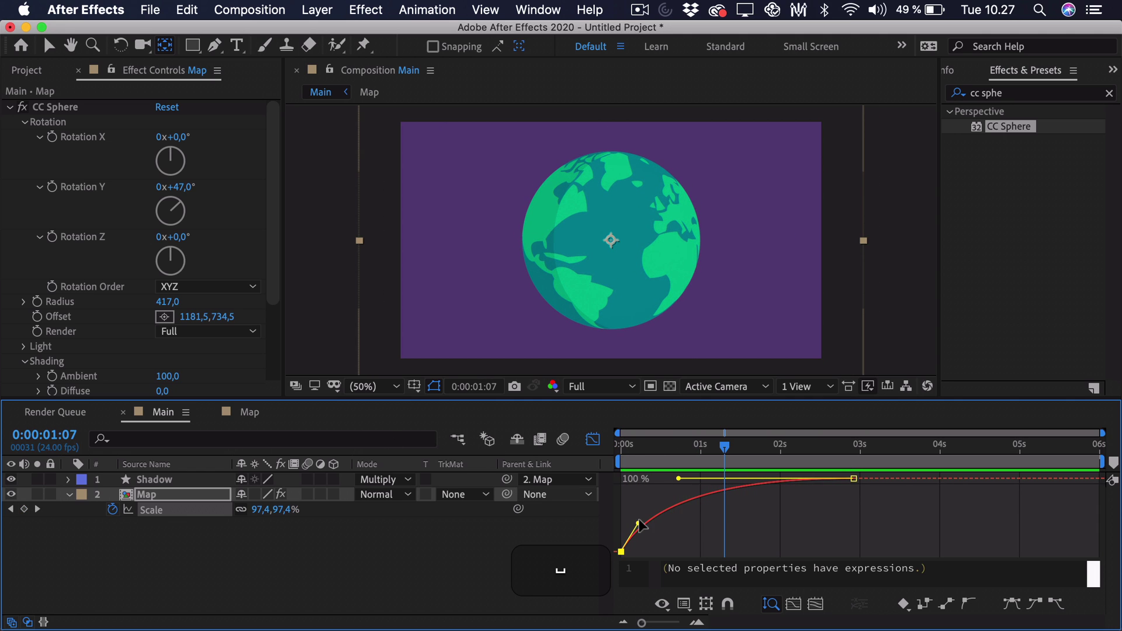
left_click_drag(638, 524, 635, 511)
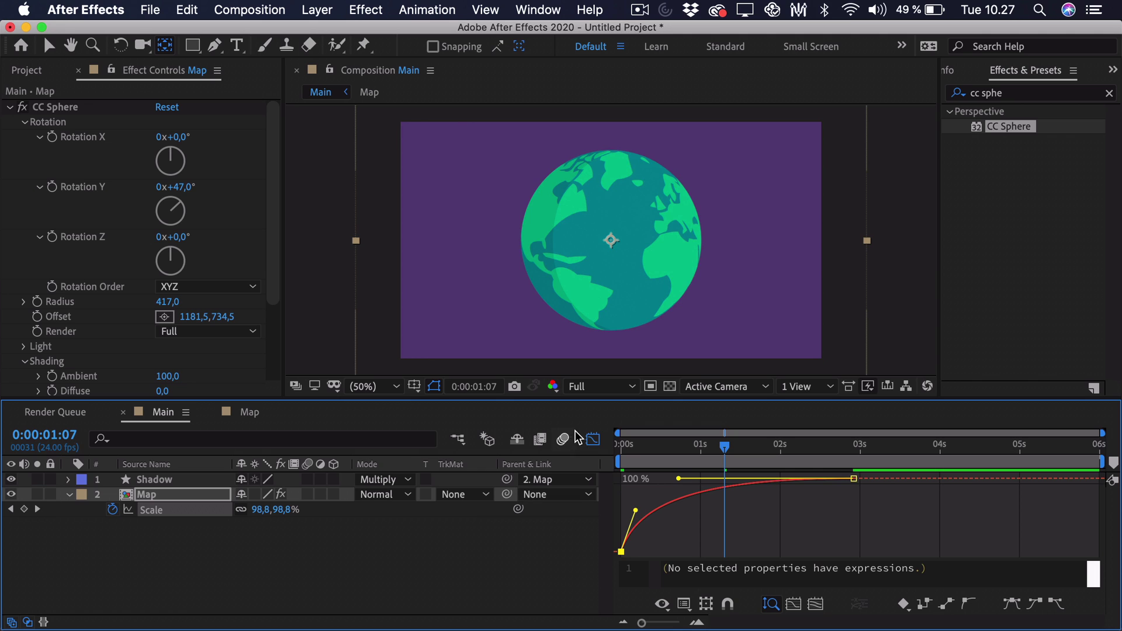
key("Home")
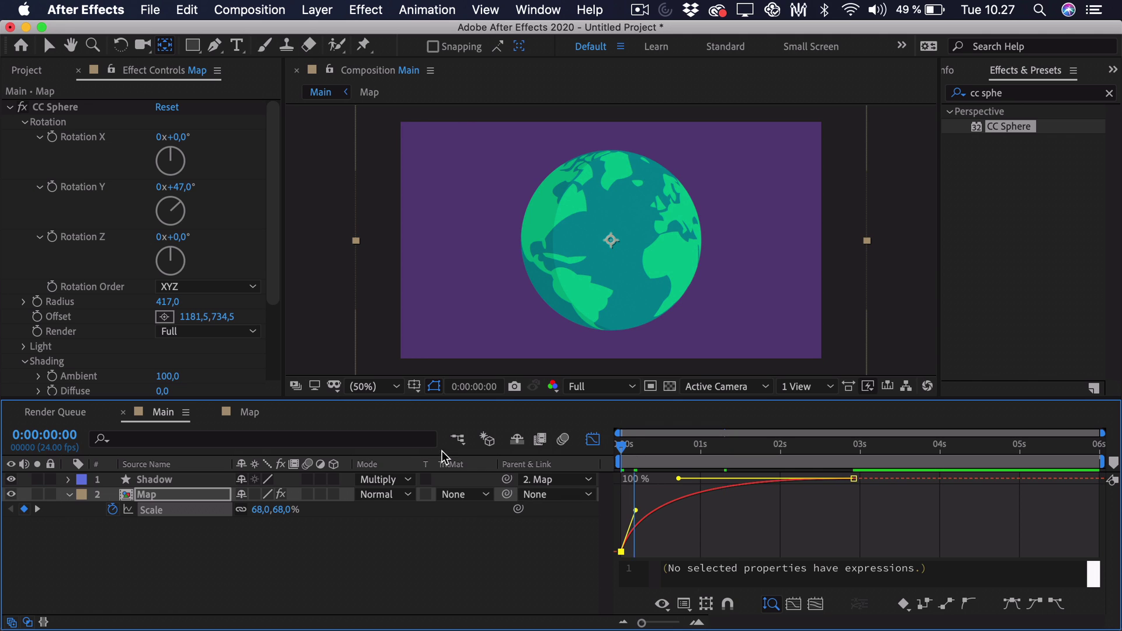
key("space")
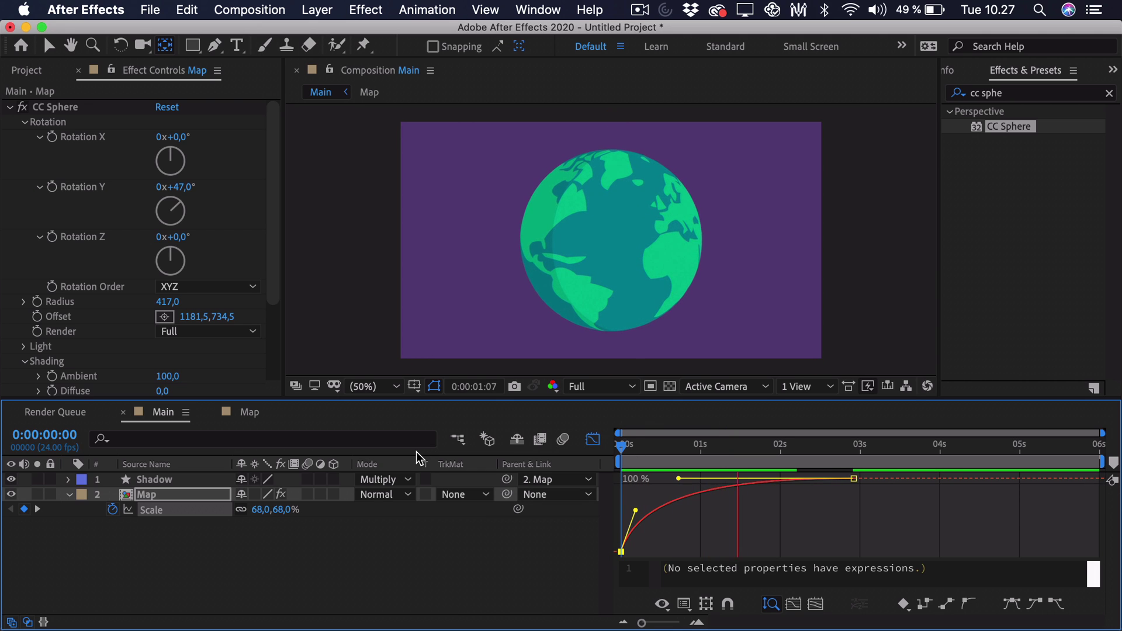
key("space")
Step: End the work area at 2:22, where the scaling settles
left_click_drag(811, 450, 847, 448)
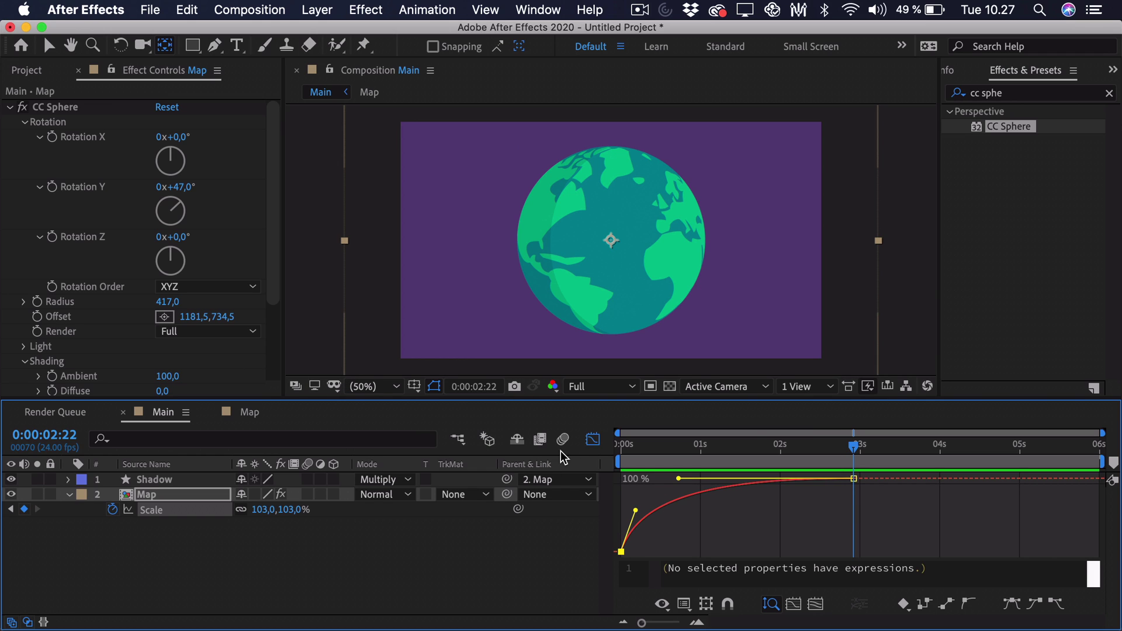
left_click(593, 439)
key("n")
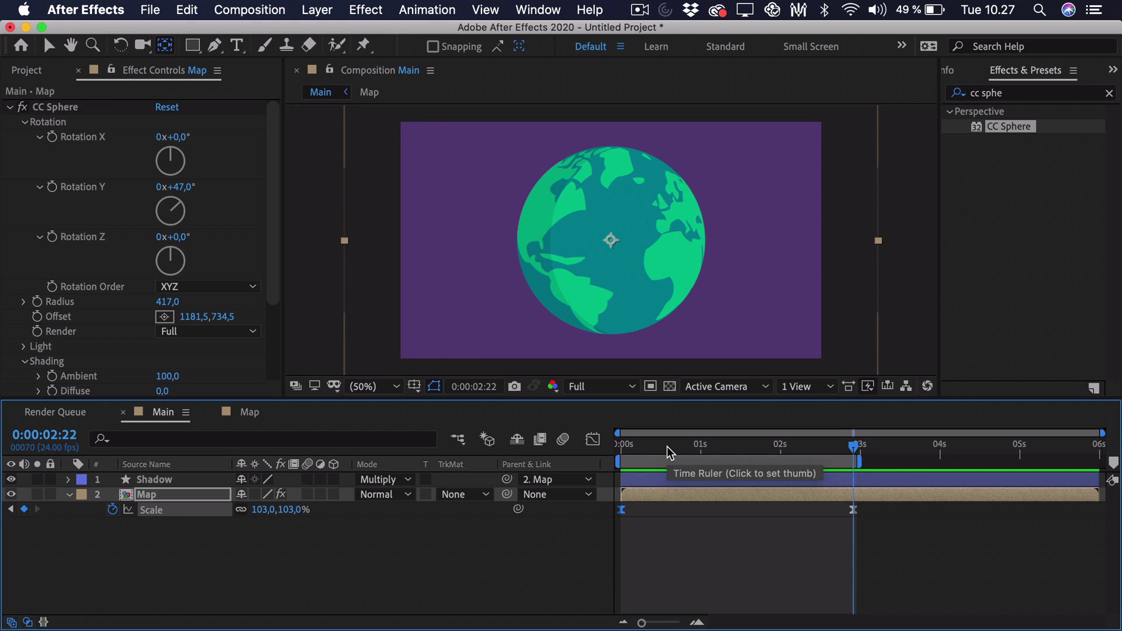
key("Home")
left_click(655, 532)
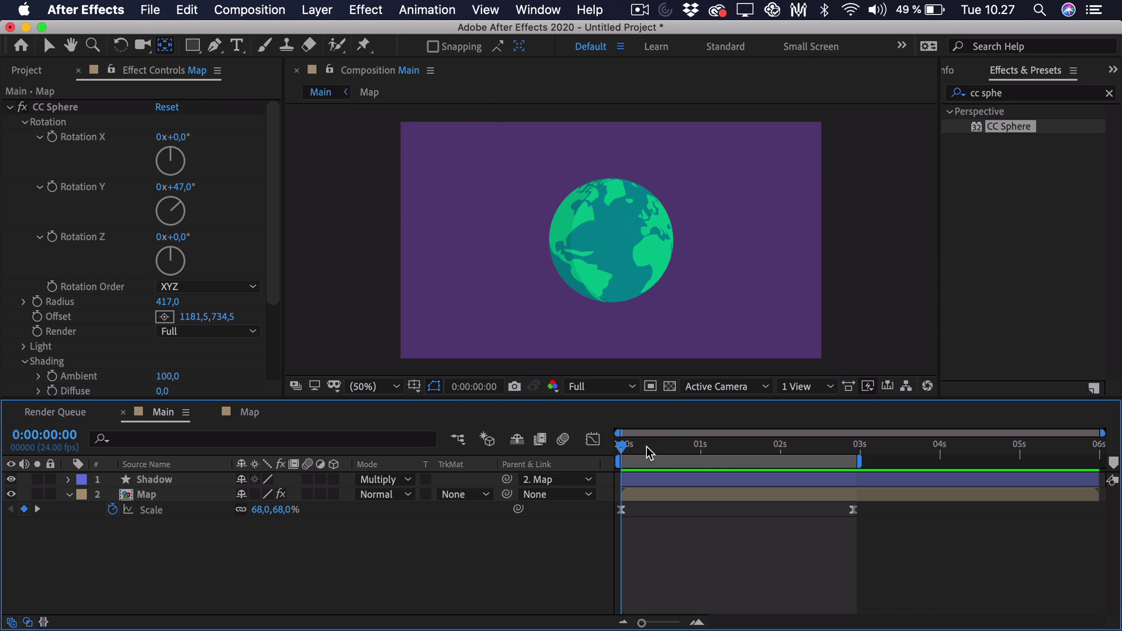
Step: Reset CC Sphere Rotation Y to 0°, then keyframe Rotation Y at 17° and Rotation X at −3°
left_click(178, 187)
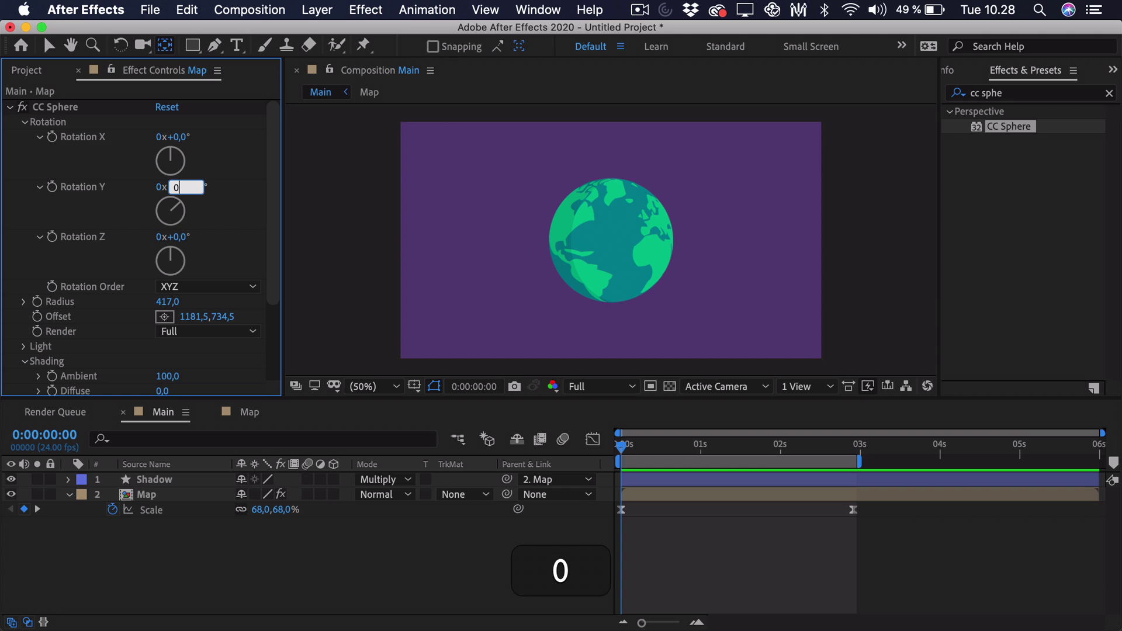
key("Return")
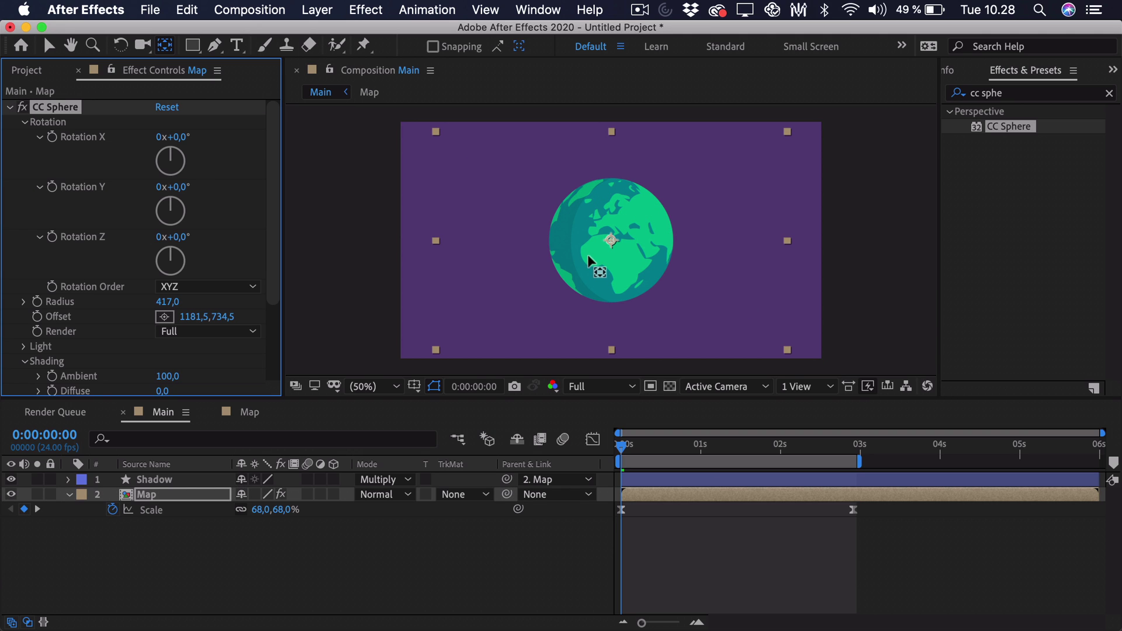
scroll(590, 263, "up", 2)
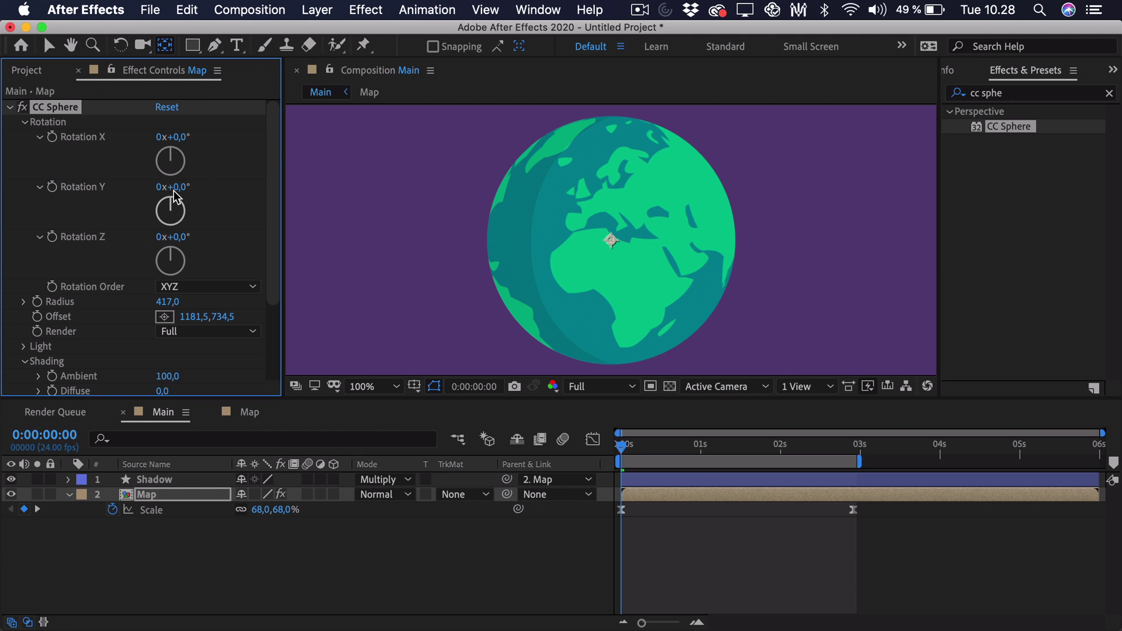
mouse_move(175, 187)
left_mouse_down()
mouse_move(206, 188)
mouse_move(192, 187)
left_mouse_up()
left_click_drag(171, 138, 176, 139)
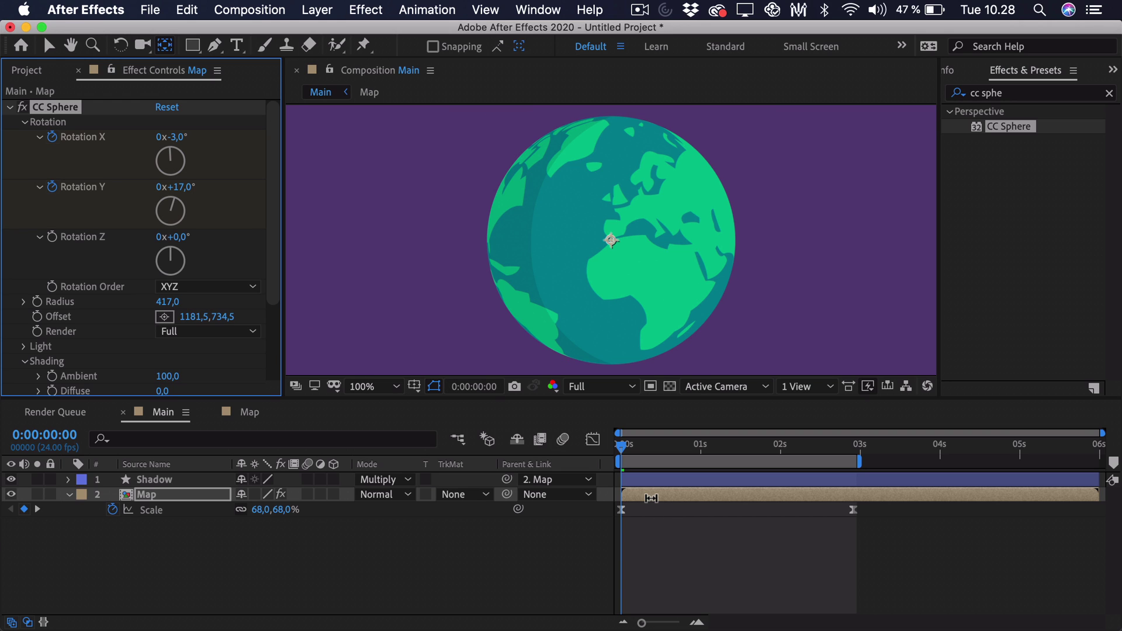
Step: Move the CC Sphere rotation keyframes to 3 seconds
key("u")
key("v")
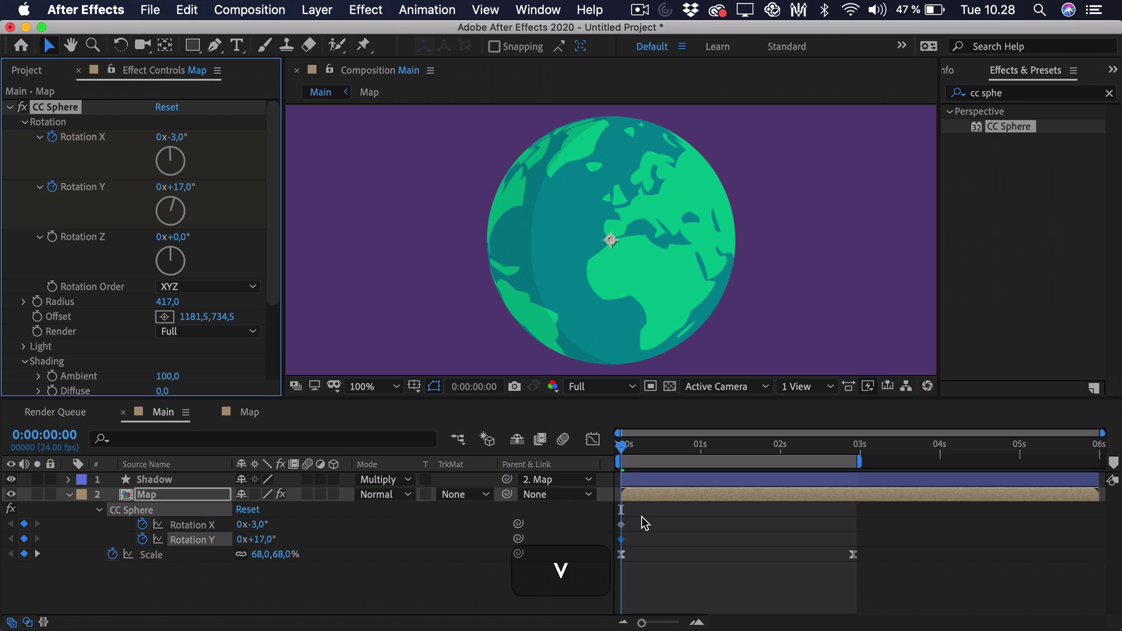
left_click(644, 522)
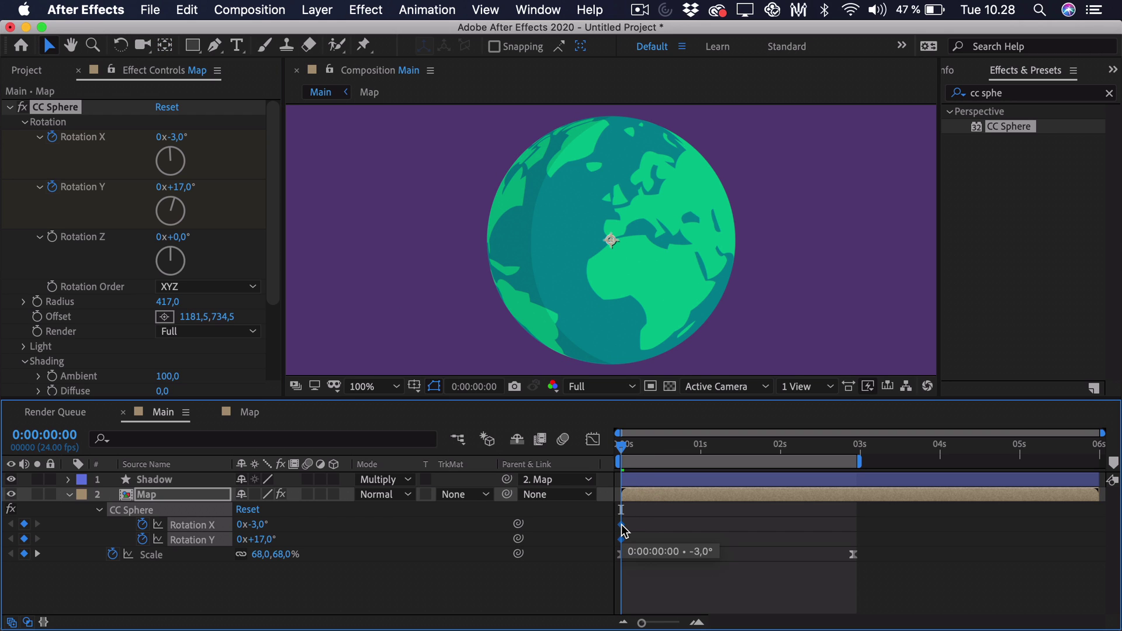
left_click_drag(623, 527, 743, 543)
left_click_drag(851, 542, 851, 542)
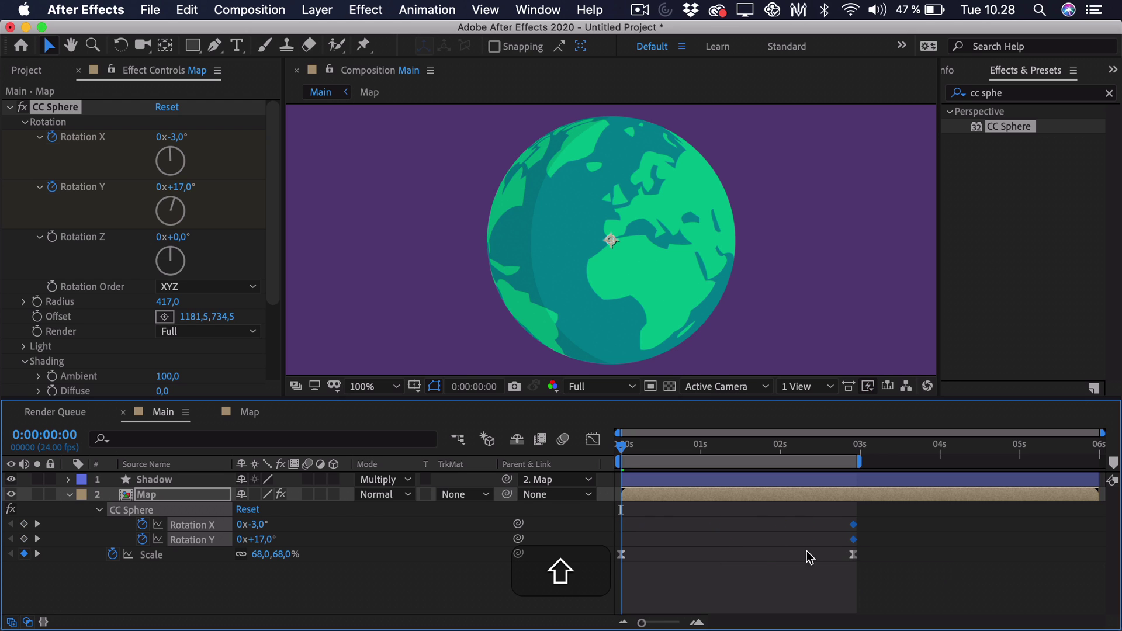
left_click(736, 554)
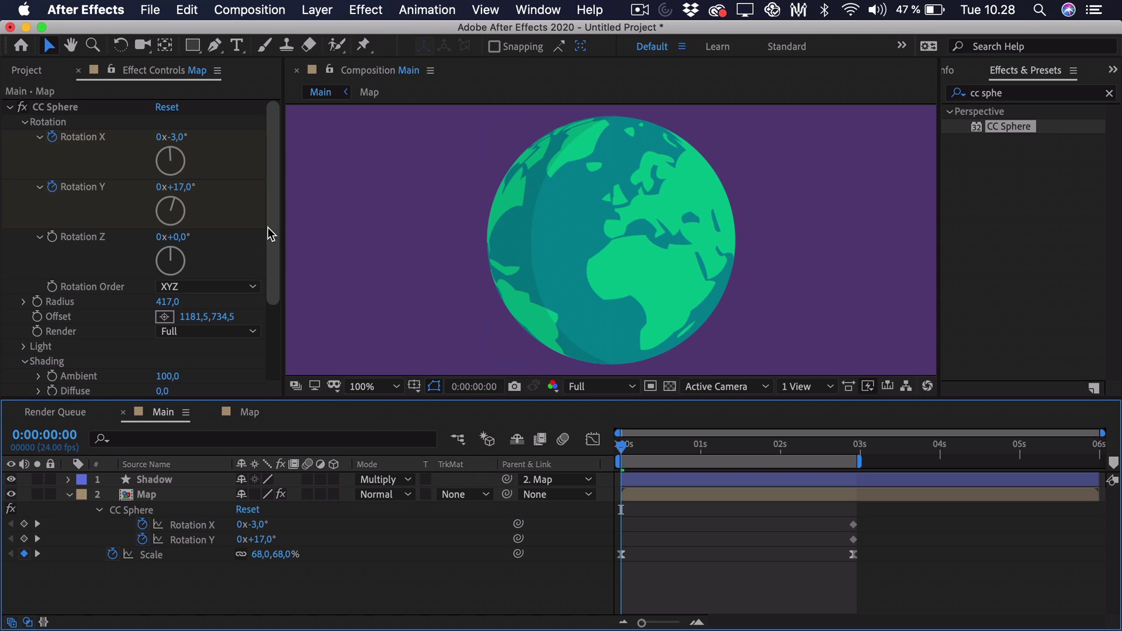
Step: Set the 0-second starting pose to Rotation Y 88° and Rotation X −19°
left_click_drag(187, 192, 259, 201)
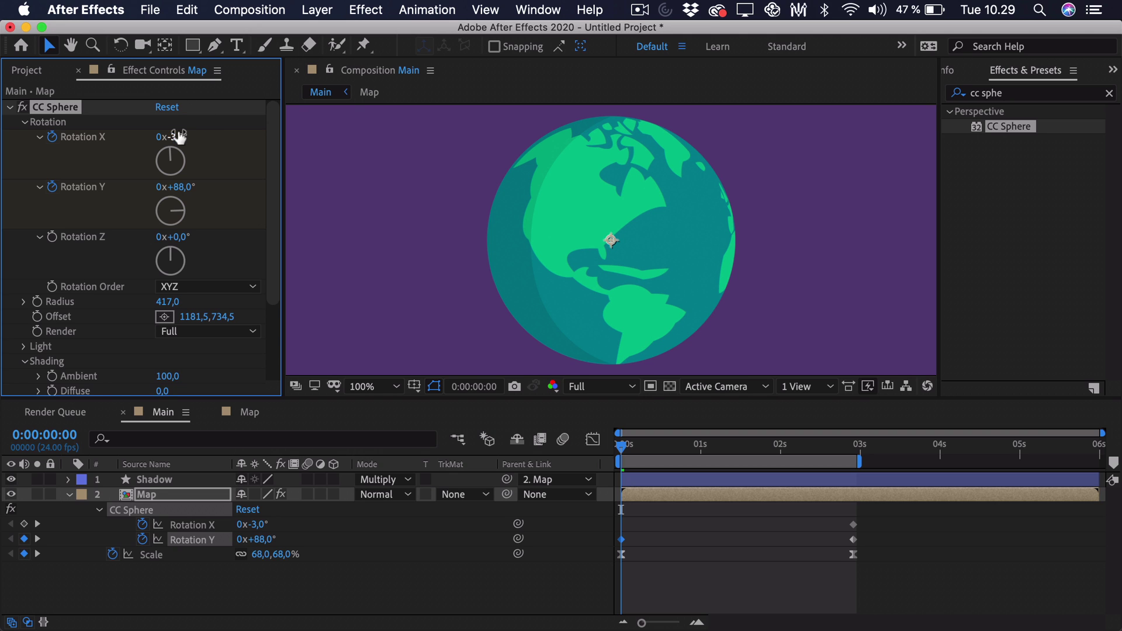
left_click_drag(179, 137, 173, 137)
left_click_drag(174, 137, 171, 137)
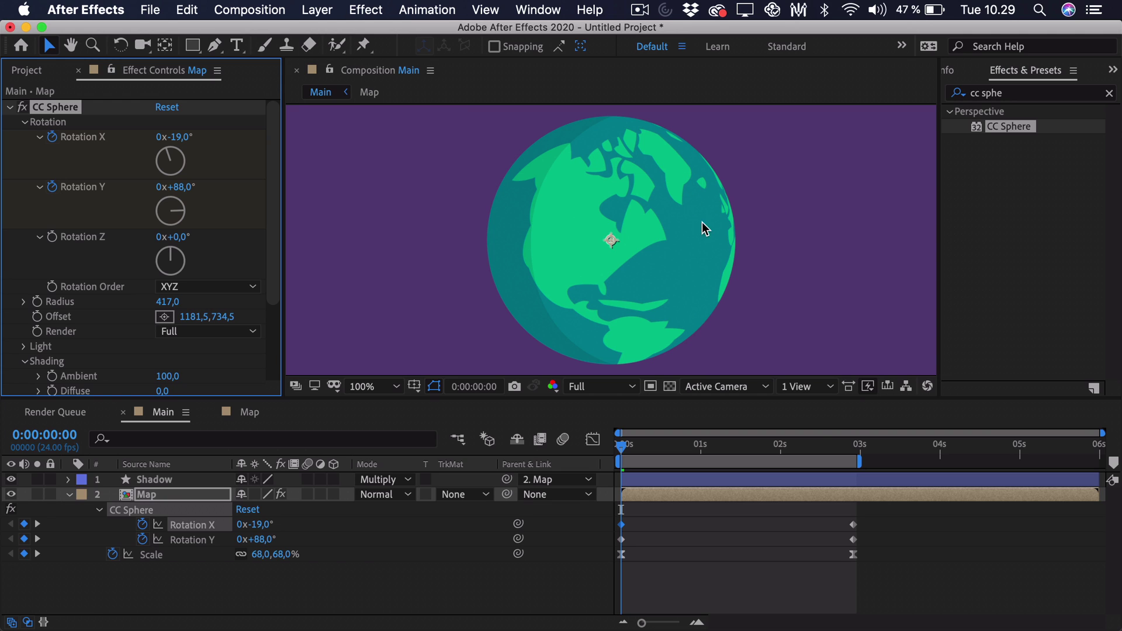
left_click_drag(861, 521, 611, 547)
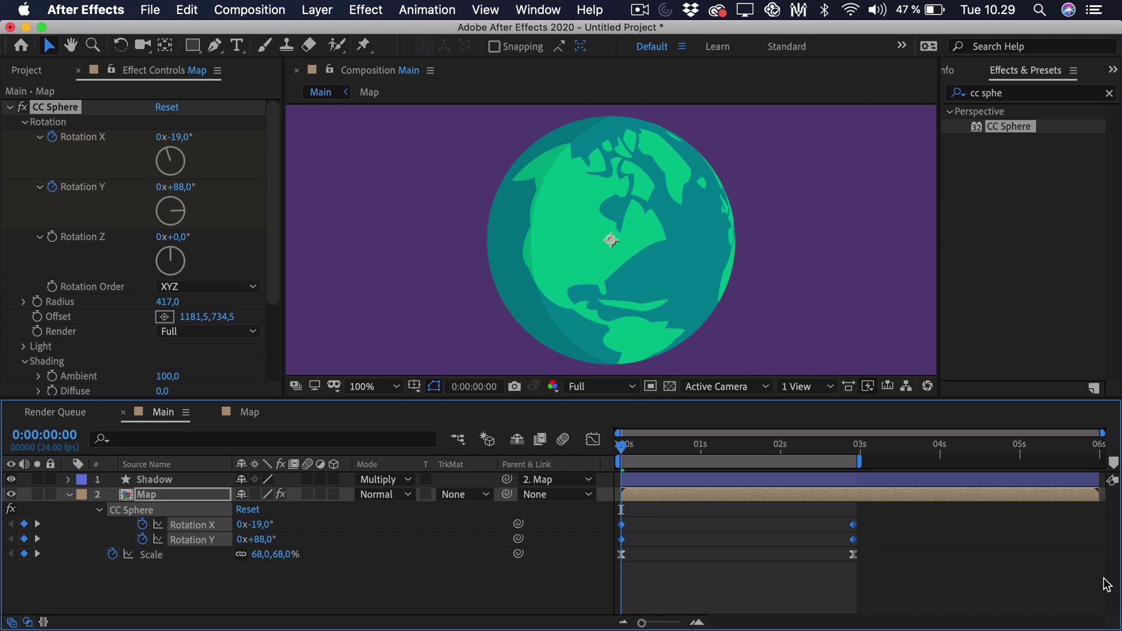
Step: Easy-ease the rotation keyframes and isolate the Rotation Y curve in the Graph Editor
key("F9")
left_click(593, 439)
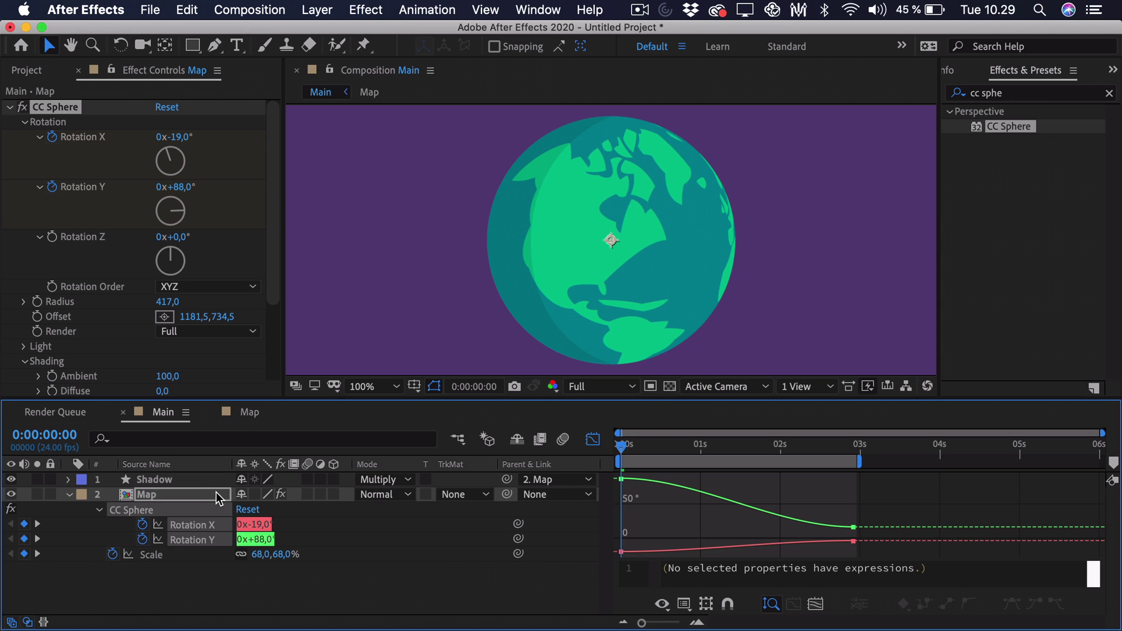
left_click(176, 499)
left_click(188, 540)
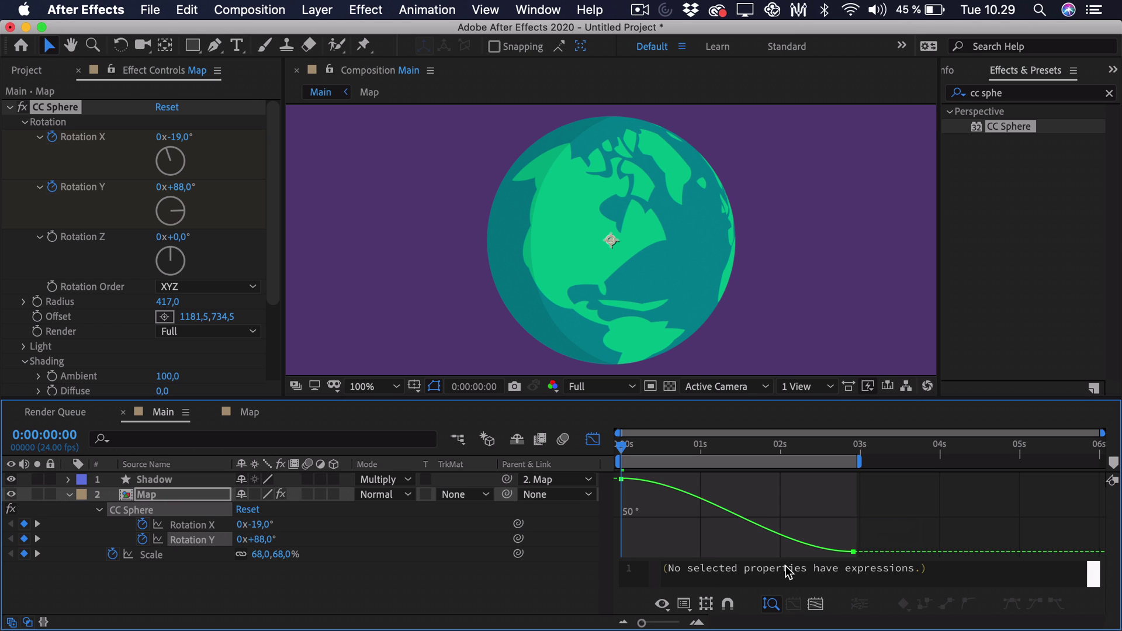
left_click(683, 602)
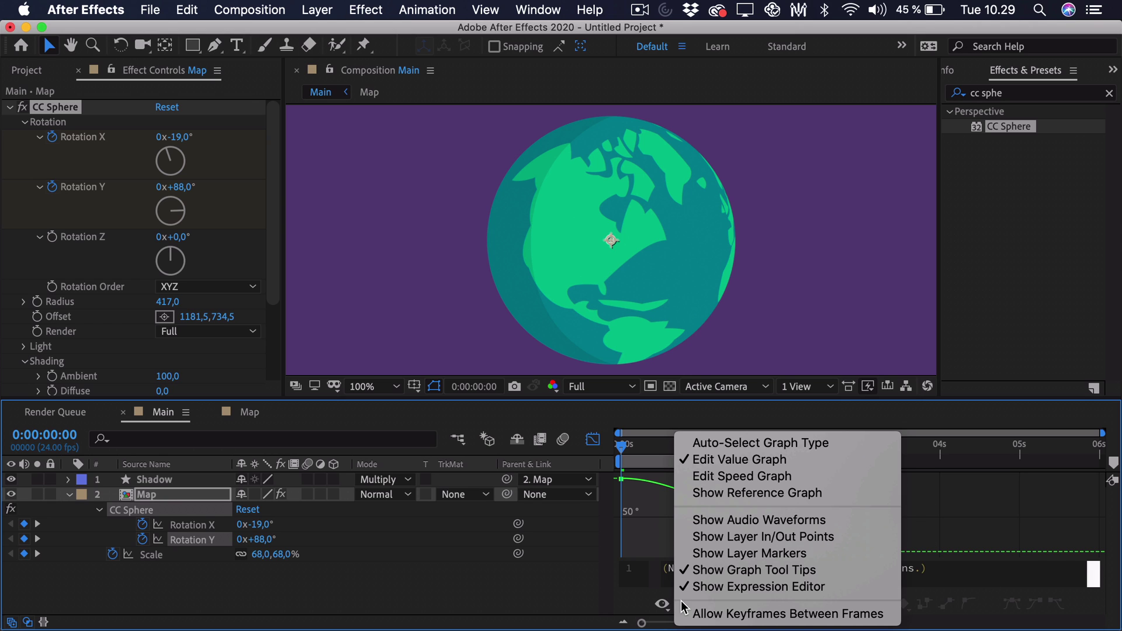
left_click(723, 588)
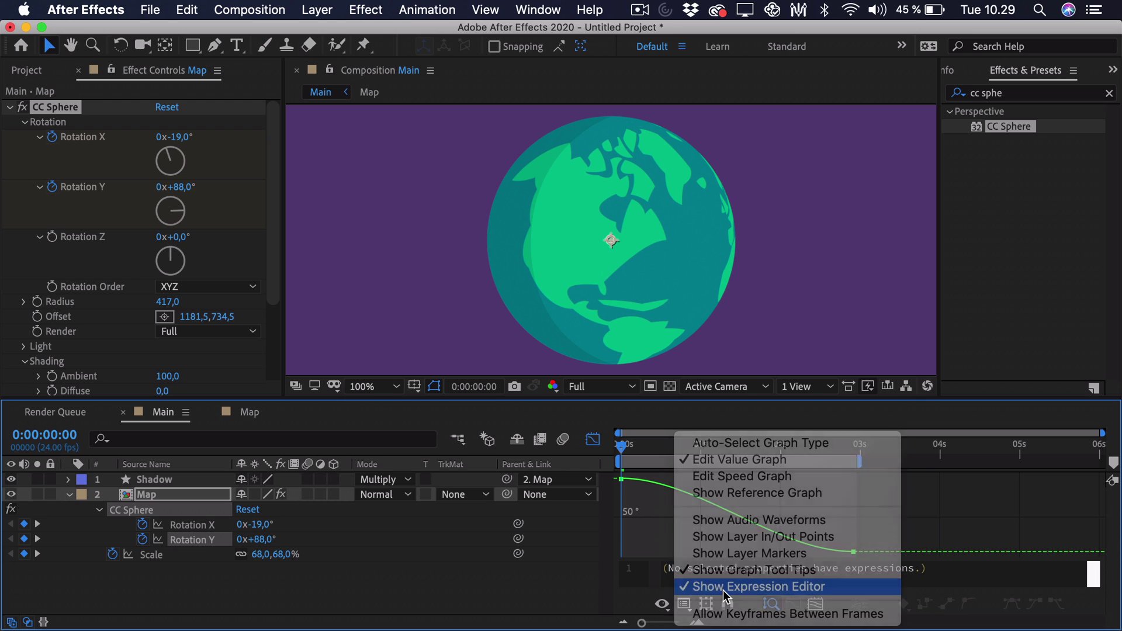
Step: Drag the Rotation Y and Rotation X Bezier handles for a fast start and gentle settle
left_click(621, 480)
left_click_drag(697, 482, 647, 533)
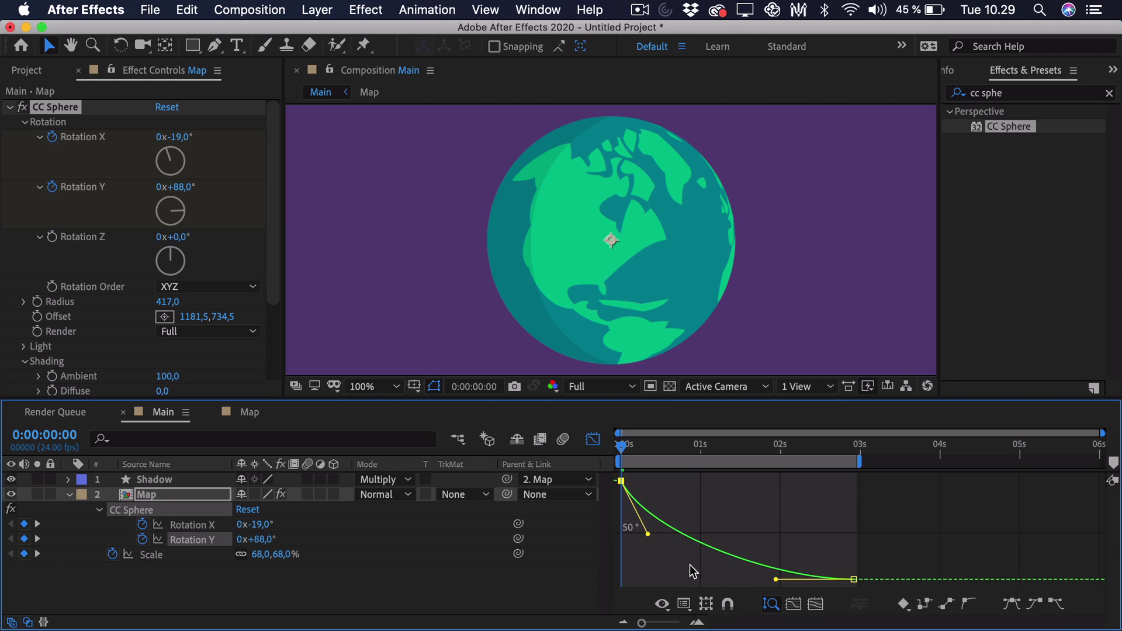
left_click_drag(775, 580, 671, 576)
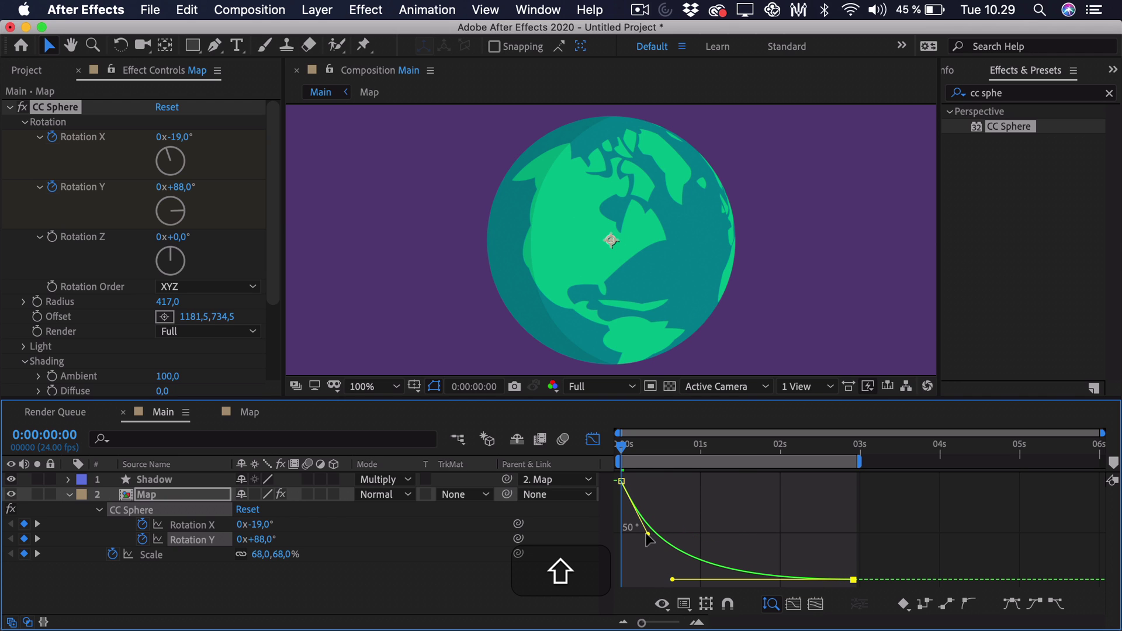
left_click_drag(648, 534, 639, 542)
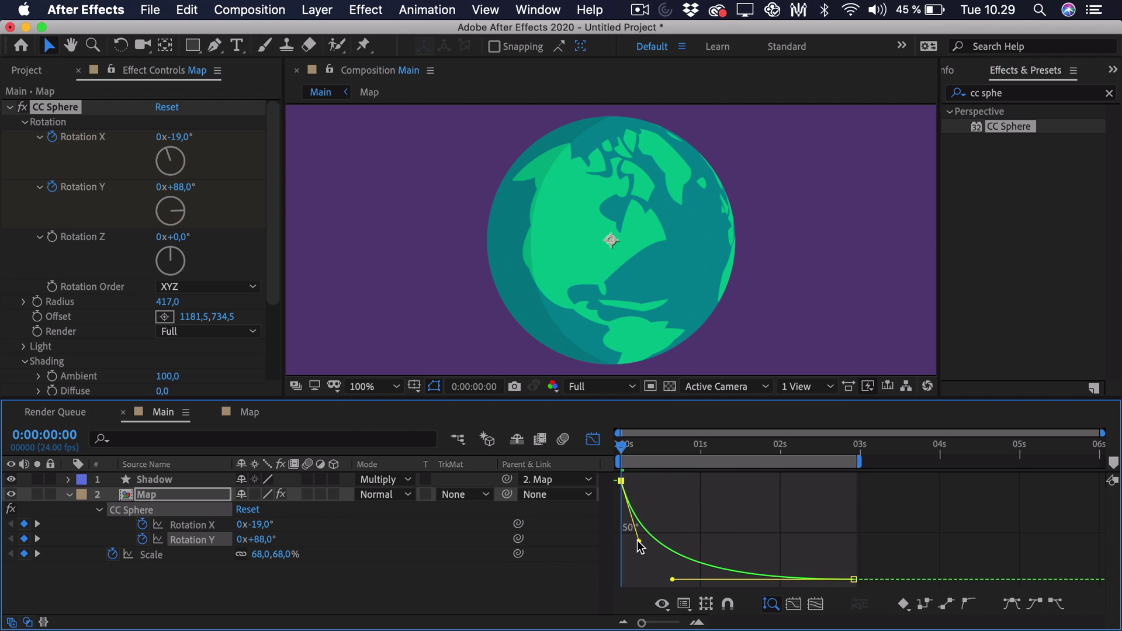
left_click(213, 525)
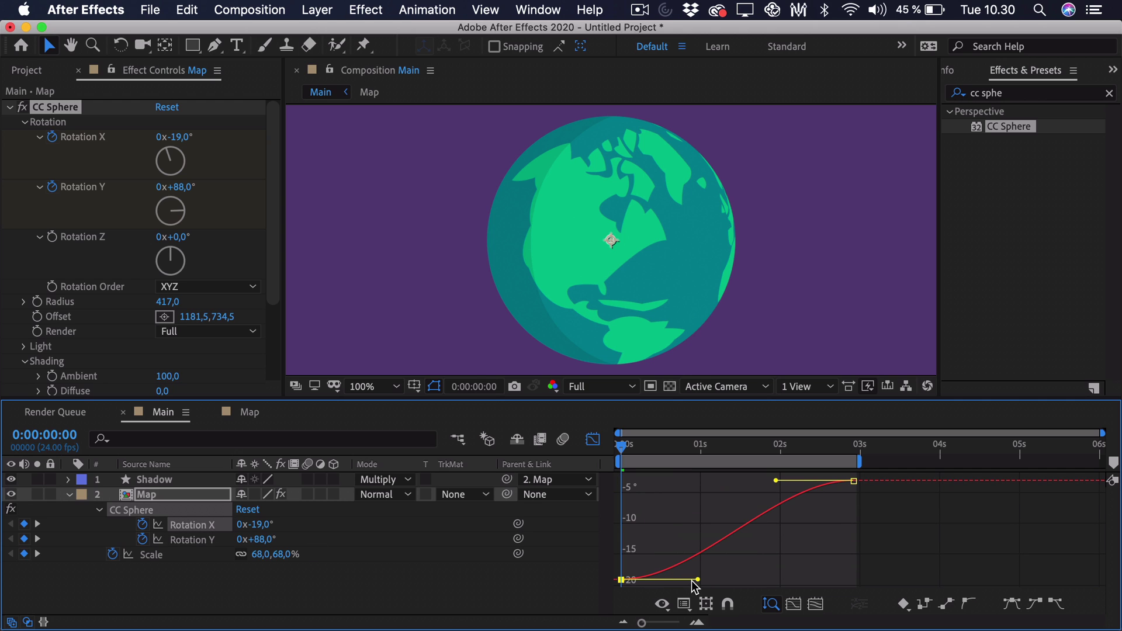
left_click_drag(697, 581, 653, 530)
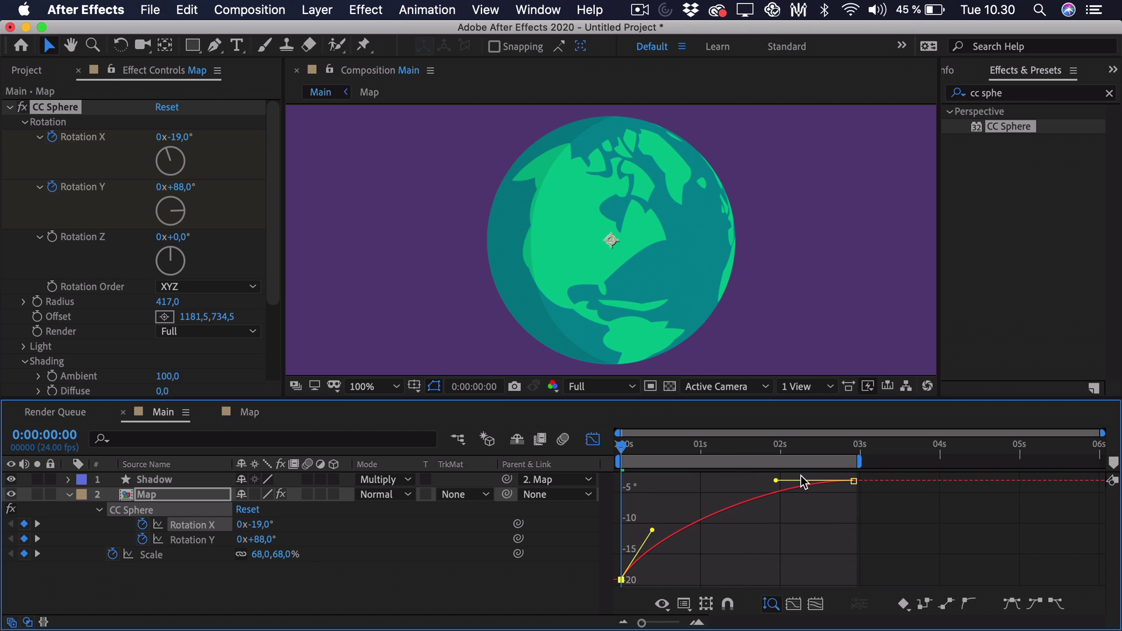
left_click_drag(775, 483, 700, 487)
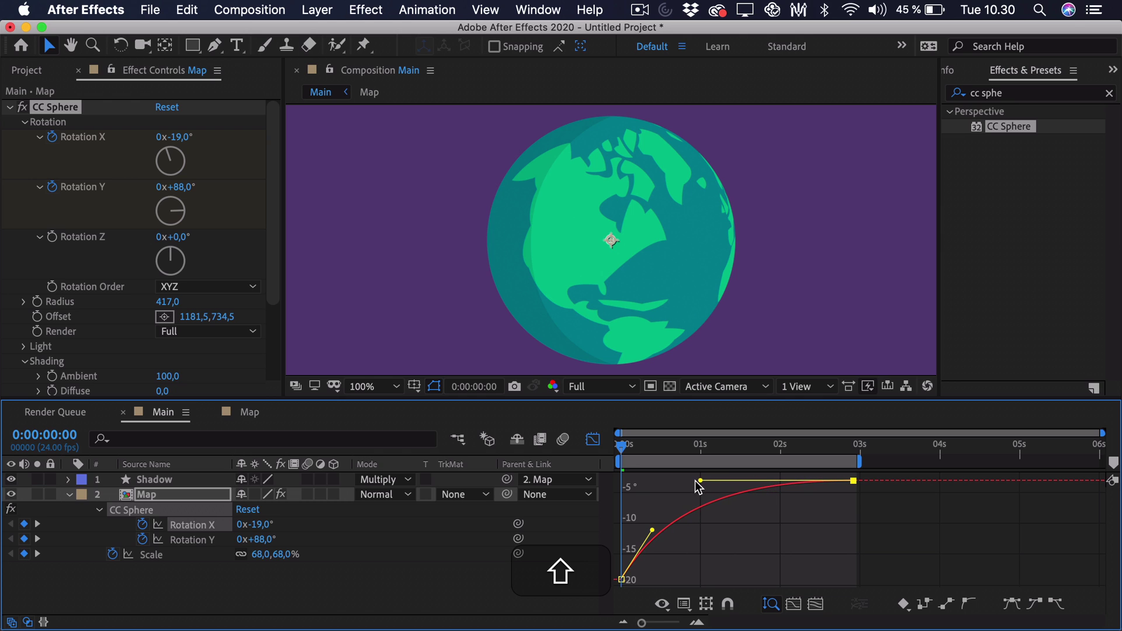
Step: Fit the composition in the viewer, preview the eased animation, and extend the work area past 3 seconds
left_click(374, 387)
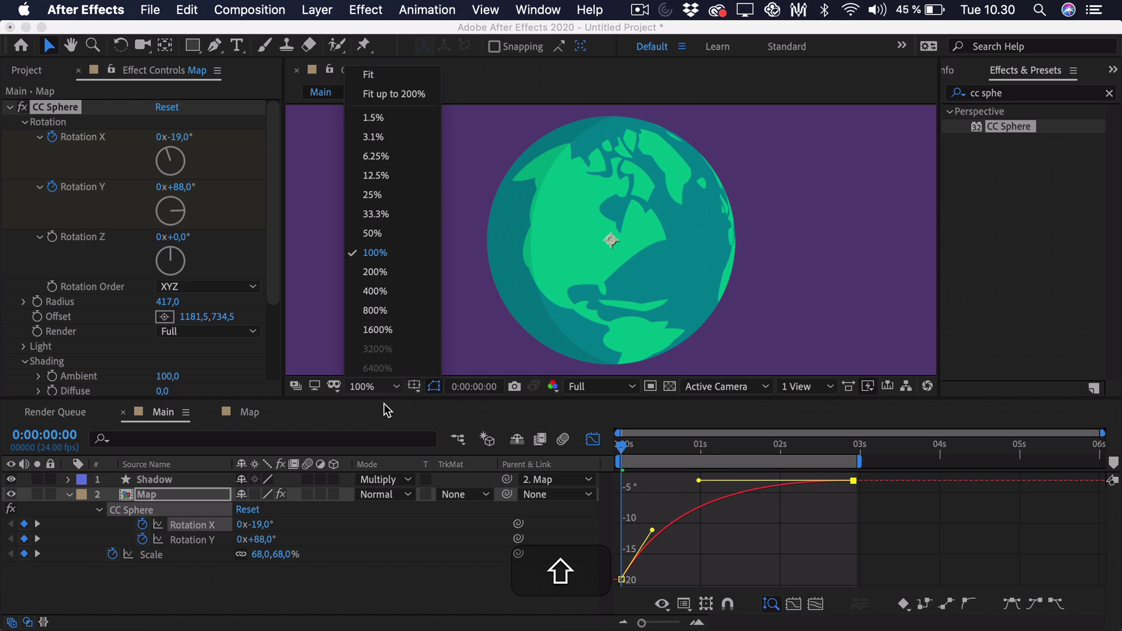
left_click(394, 100)
left_click(711, 561)
key("space")
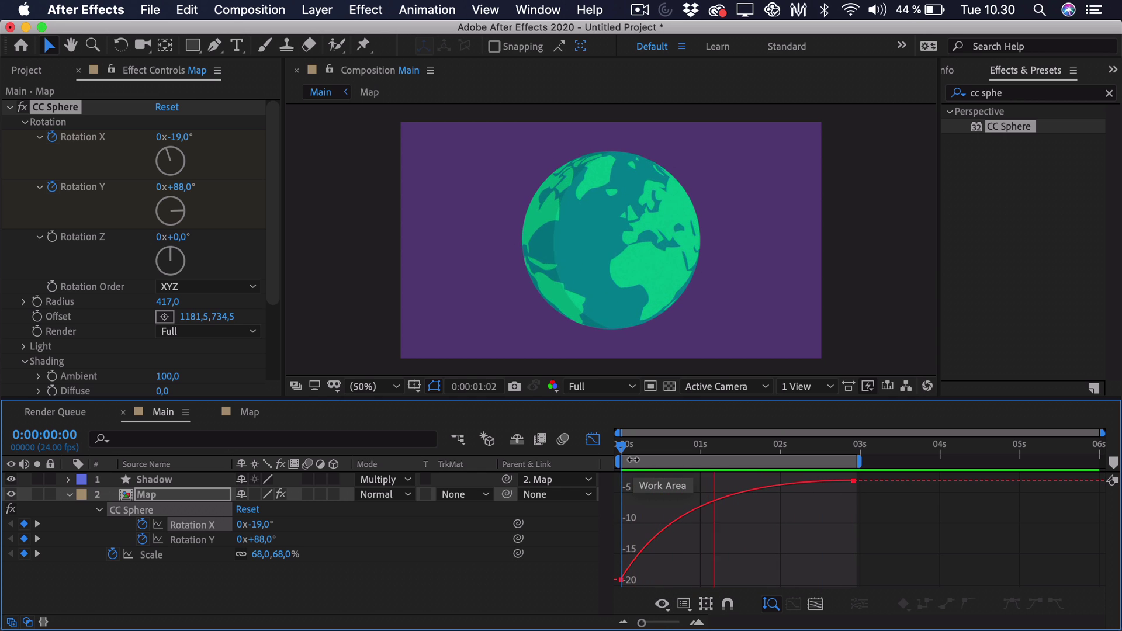
key("space")
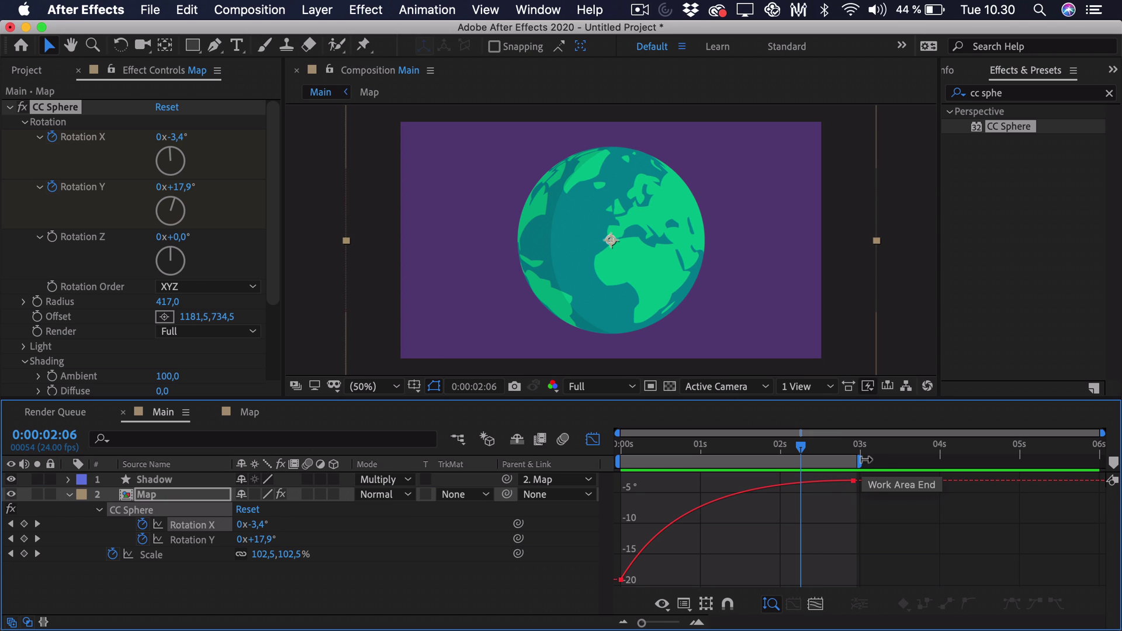
left_click_drag(866, 459, 1101, 462)
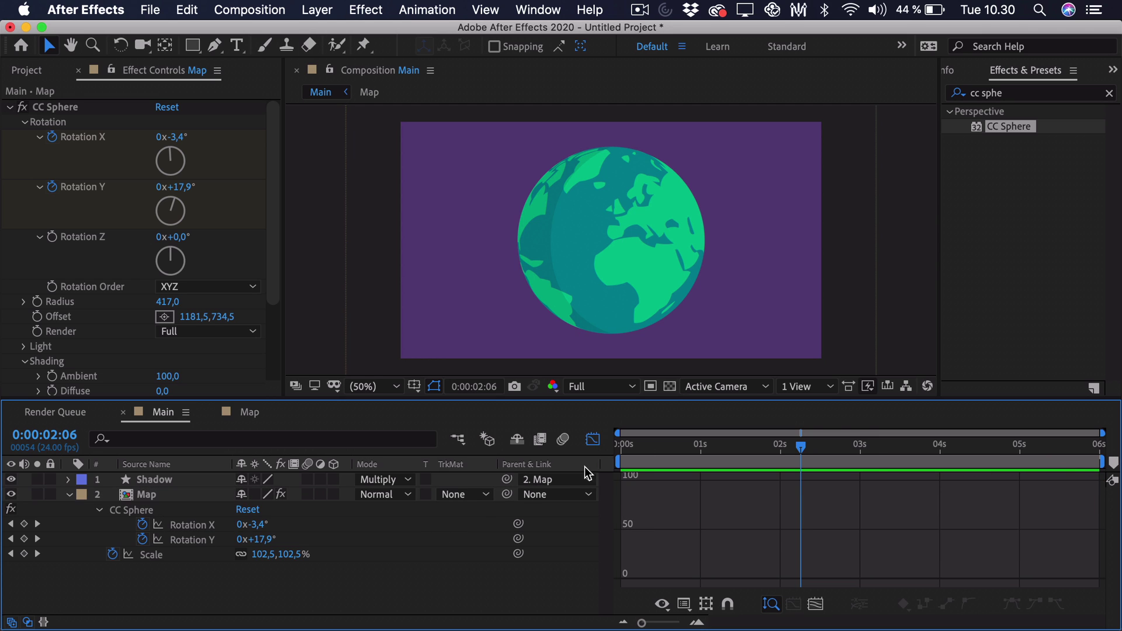
Step: Leave the Graph Editor and scrub through the opening of the animation
left_click(594, 442)
mouse_move(654, 453)
left_mouse_down()
mouse_move(605, 457)
mouse_move(635, 441)
mouse_move(671, 454)
left_mouse_up()
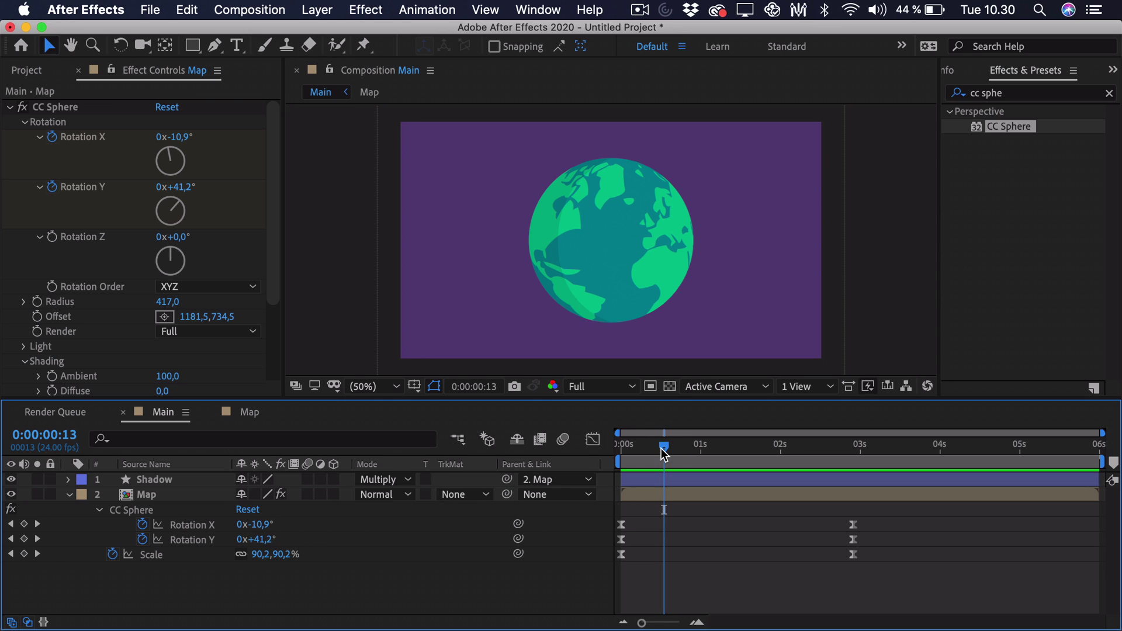
mouse_move(663, 453)
left_mouse_down()
mouse_move(708, 454)
mouse_move(644, 453)
left_mouse_up()
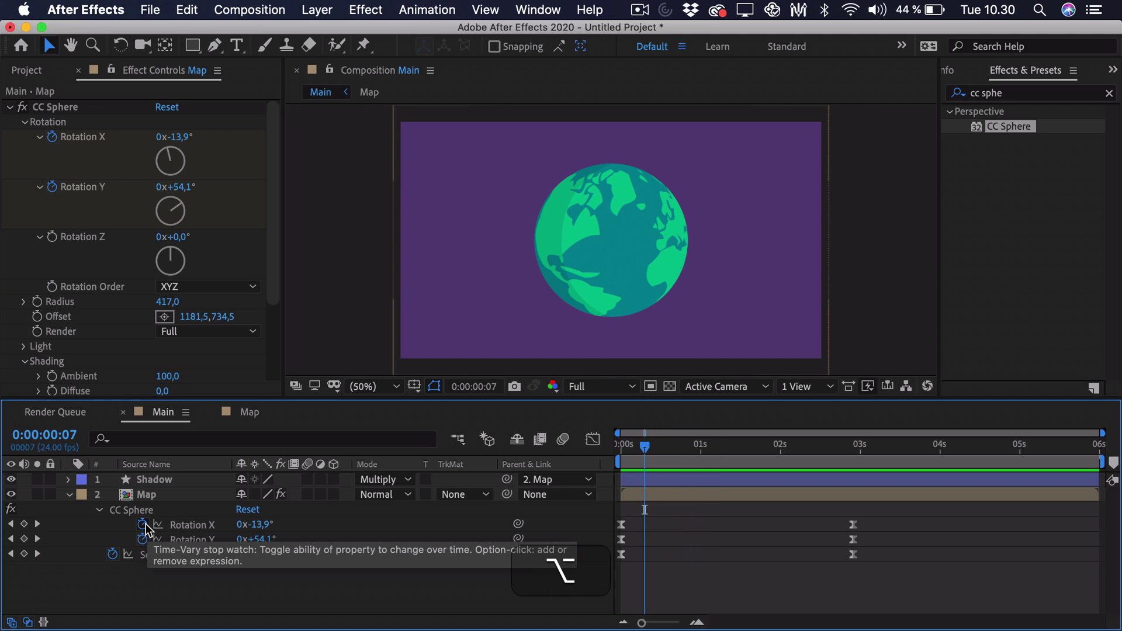
Step: Give Rotation X the expression effect("CC Sphere")(2)+time*5 for continuous spin
left_click(143, 524, "alt")
left_click(830, 545)
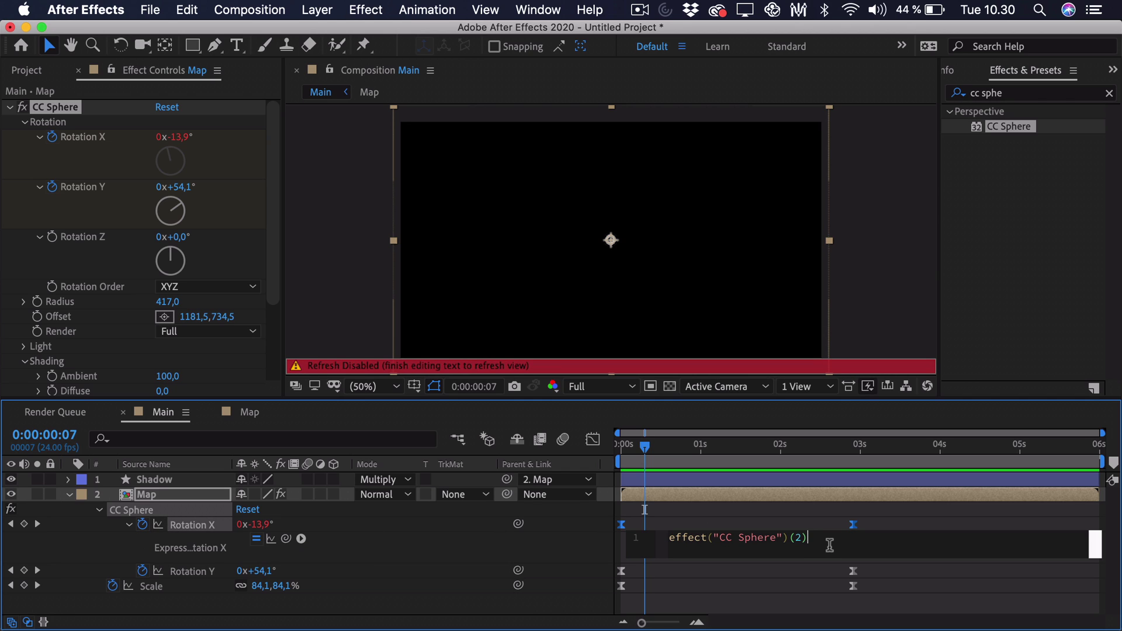
left_click_drag(669, 537, 809, 538)
left_click(812, 539)
type(".time")
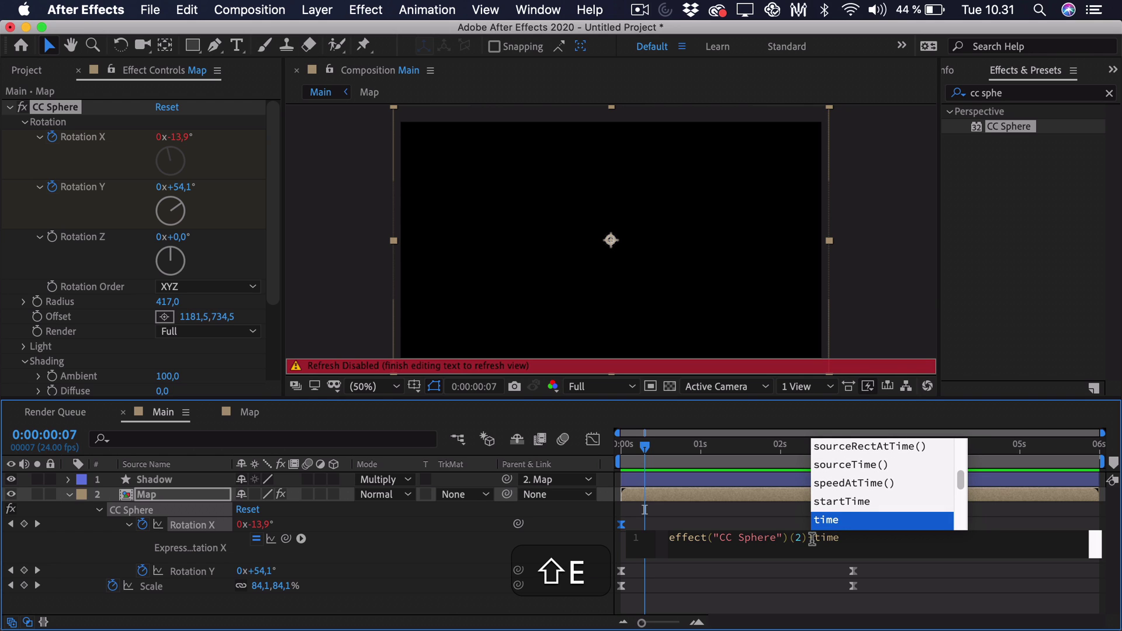
type("*")
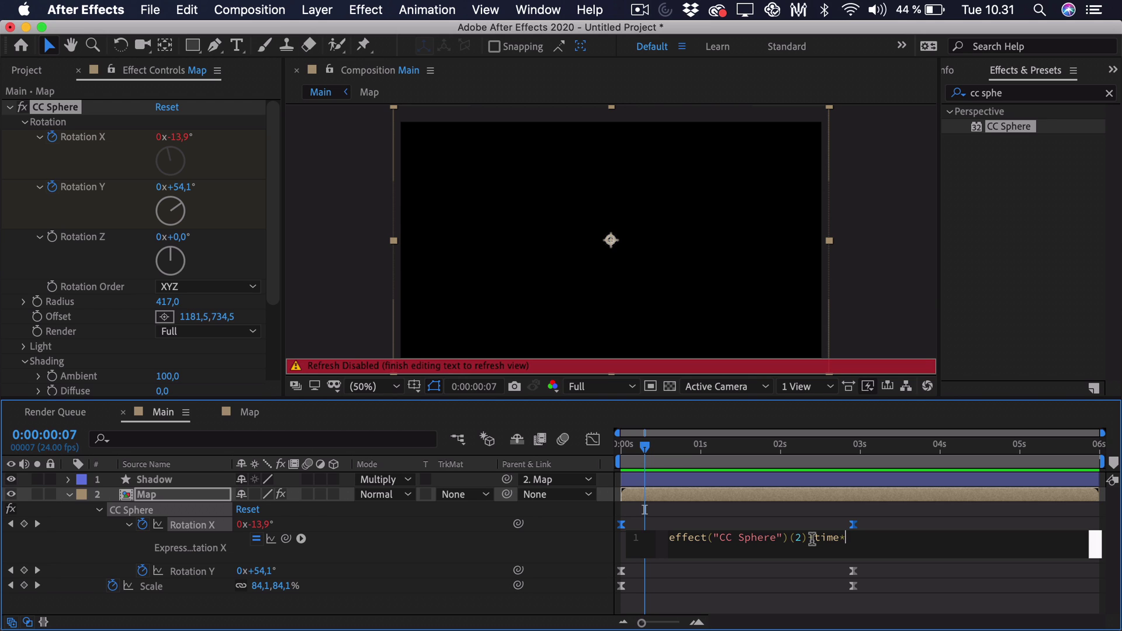
Step: Finish Rotation X's expression with 5, then set Rotation Y to effect("CC Sphere")(3)+time*-5
type("5")
left_click(795, 520)
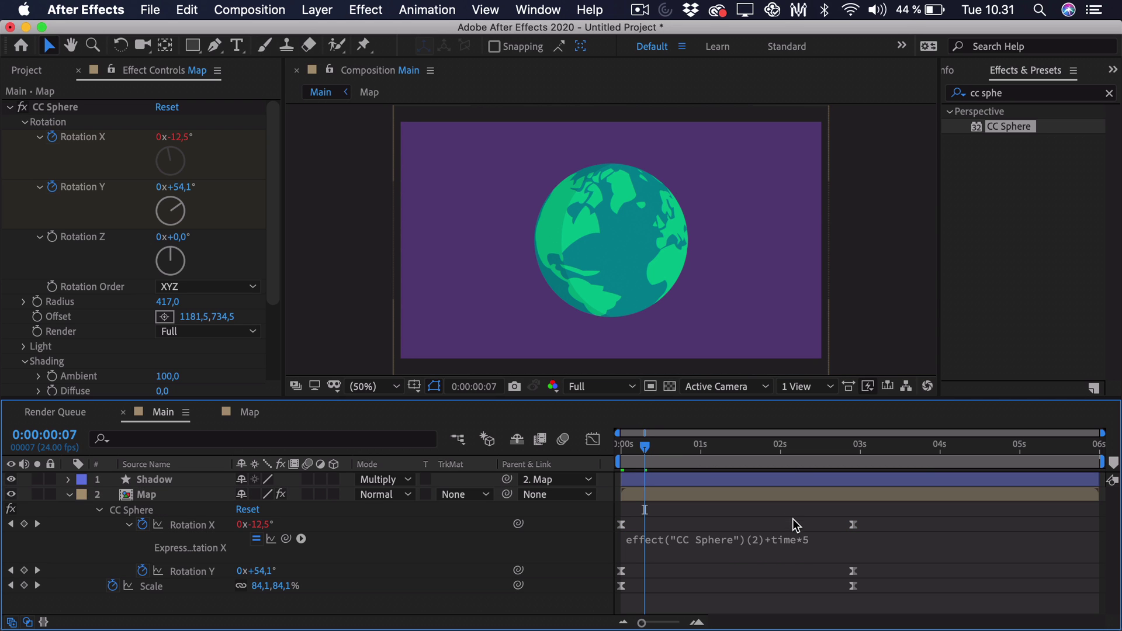
left_click(142, 571, "alt")
left_click(821, 593)
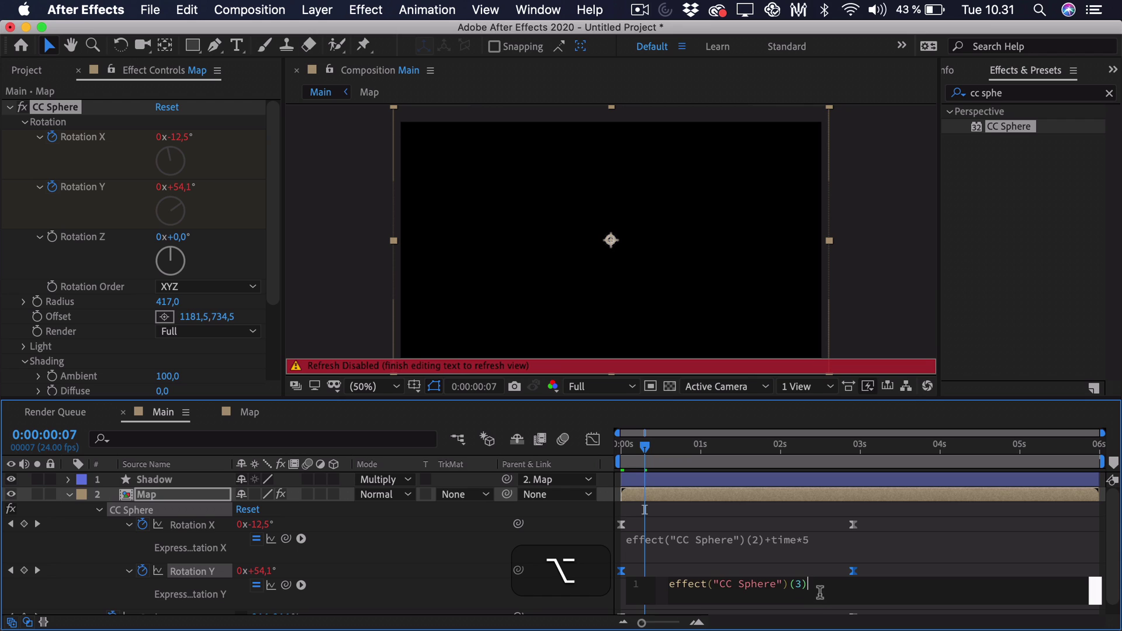
type("+time*")
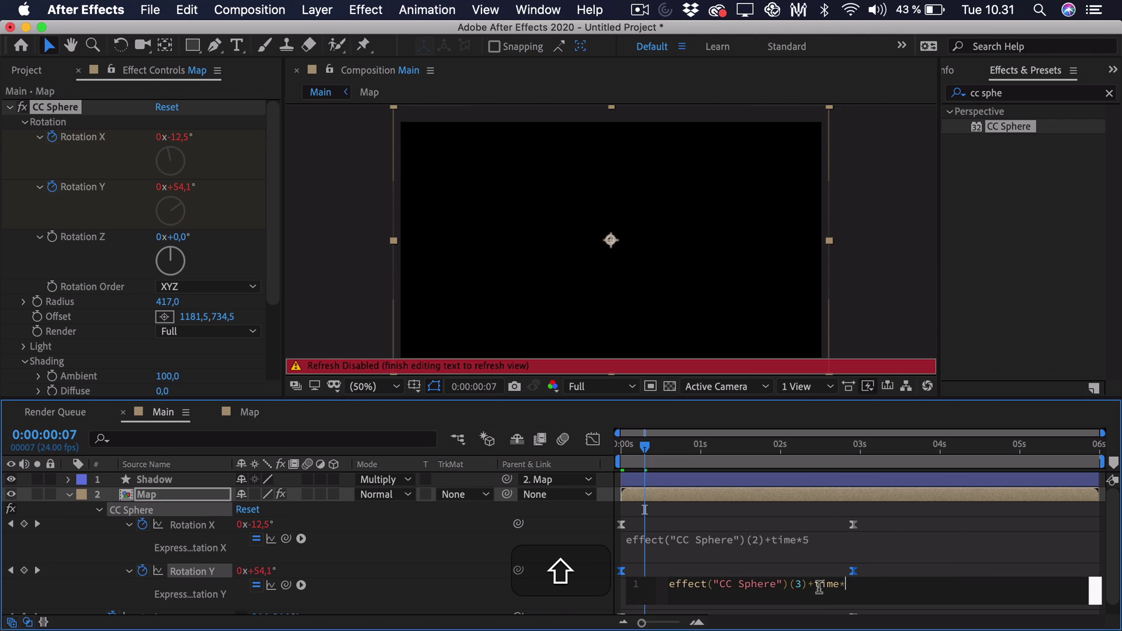
type("-5")
left_click(783, 508)
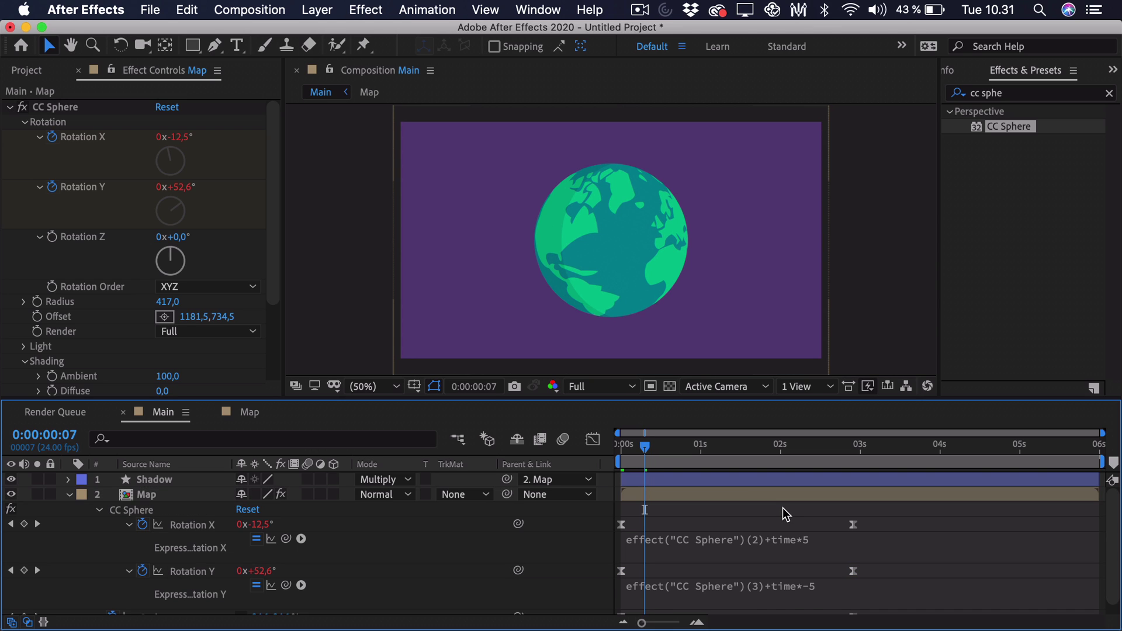
Step: Rewind to the start and preview the continuously spinning globe
left_click_drag(646, 450, 621, 450)
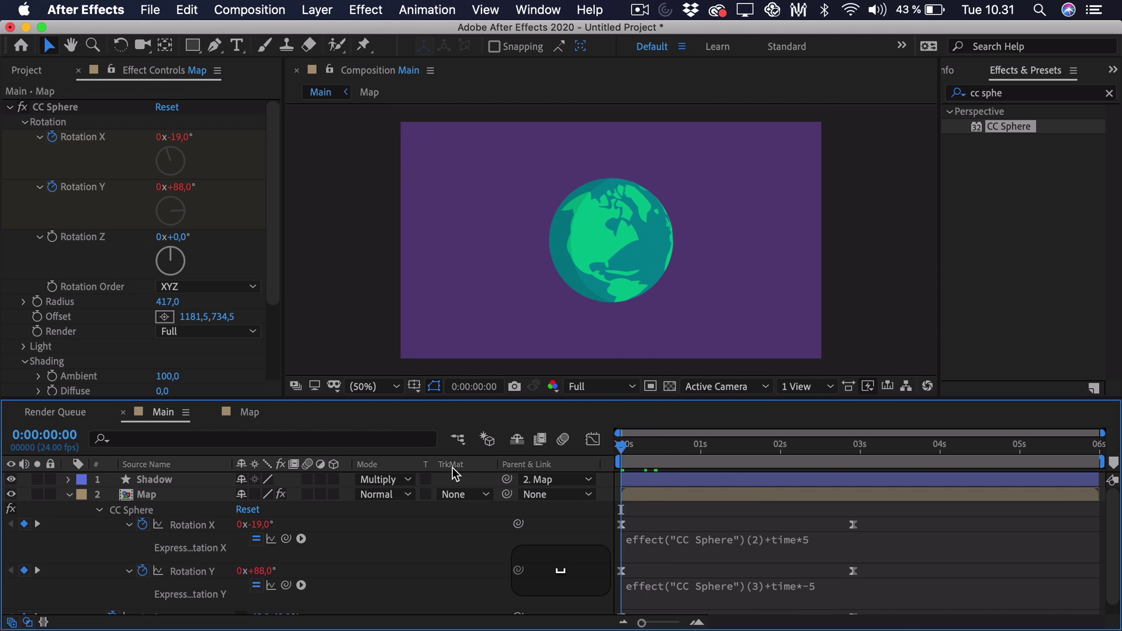
key("space")
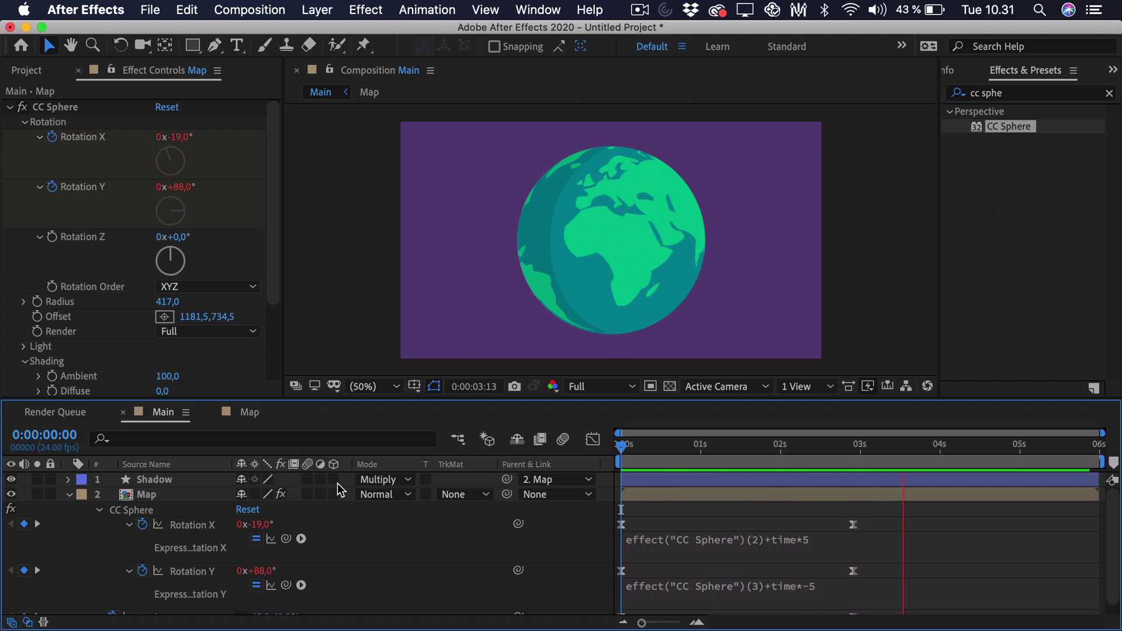
key("space")
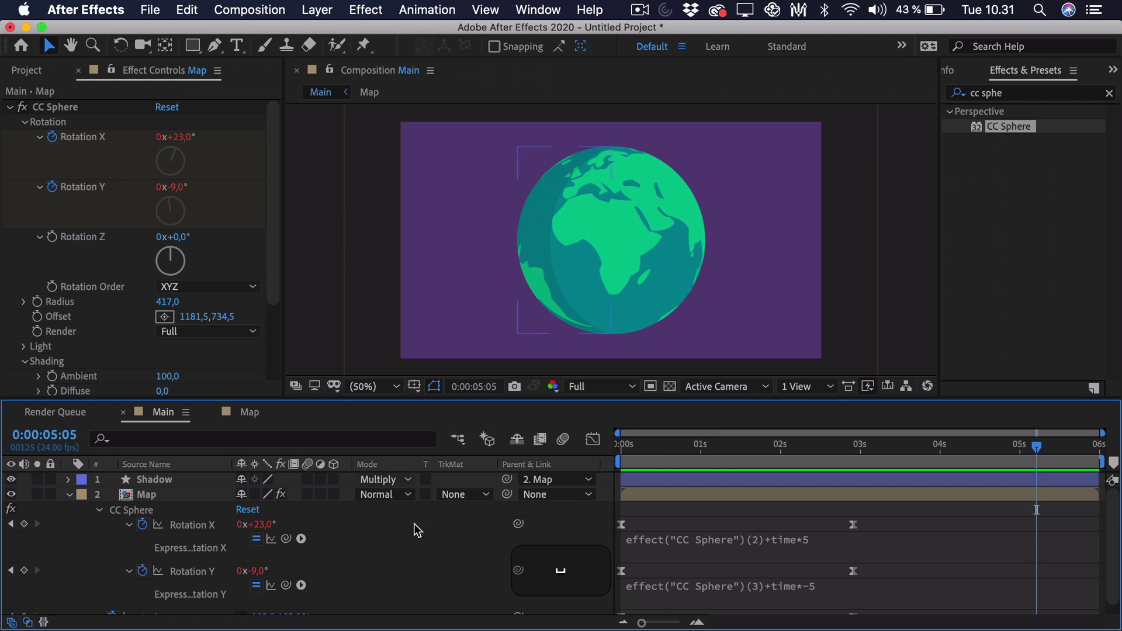
Step: Change the Rotation X expression's multiplier from time*5 to time*2
left_click(212, 529)
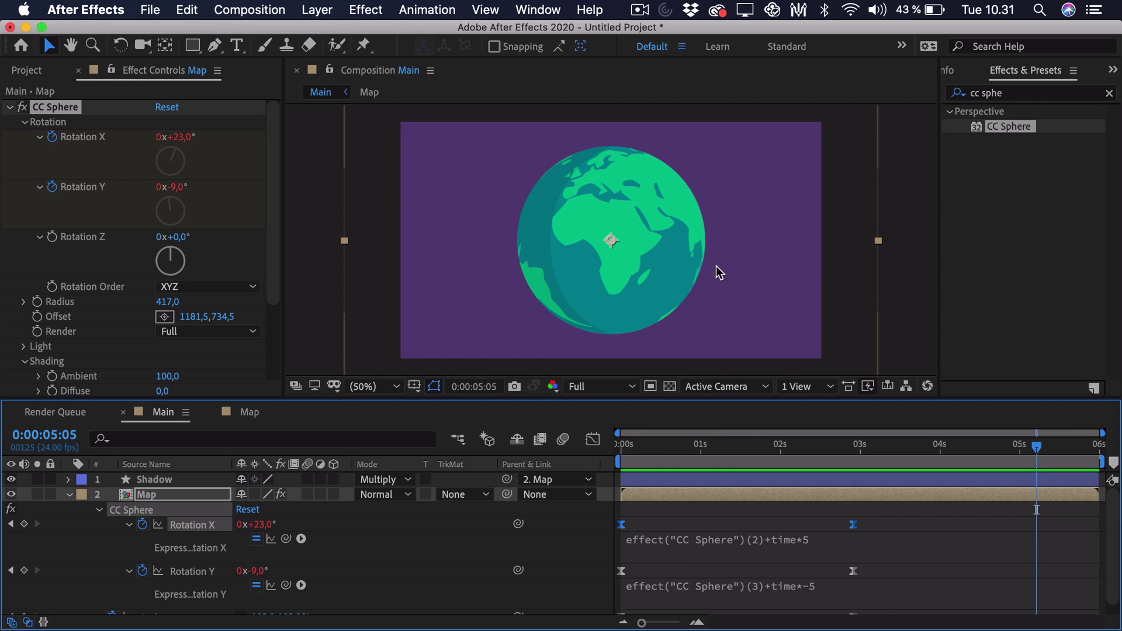
left_click(805, 546)
left_click(862, 538)
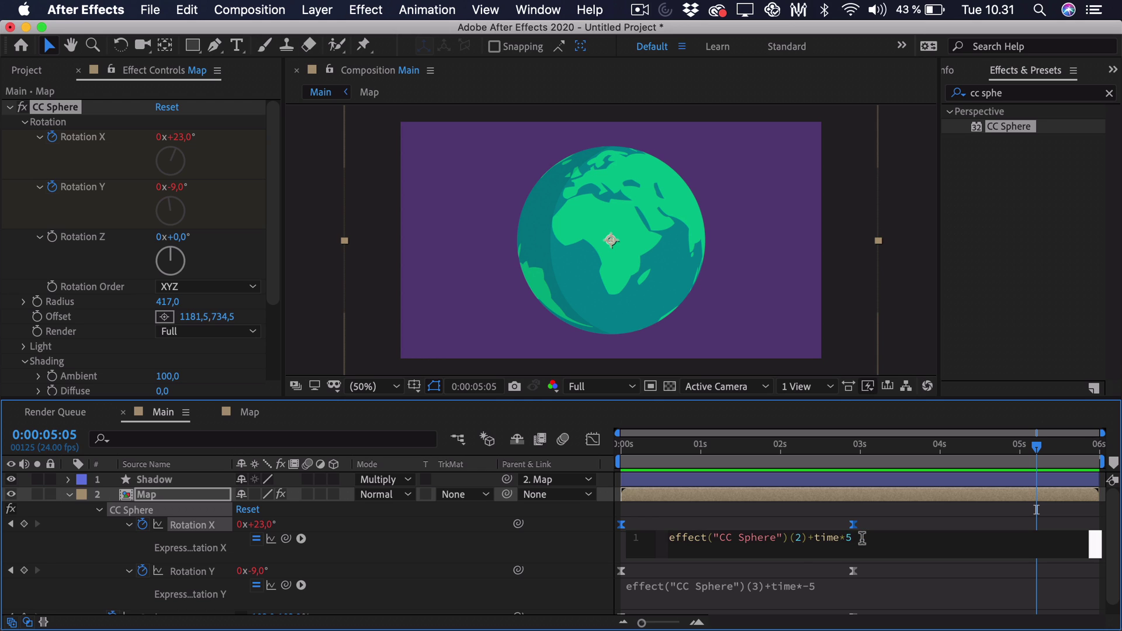
key("BackSpace")
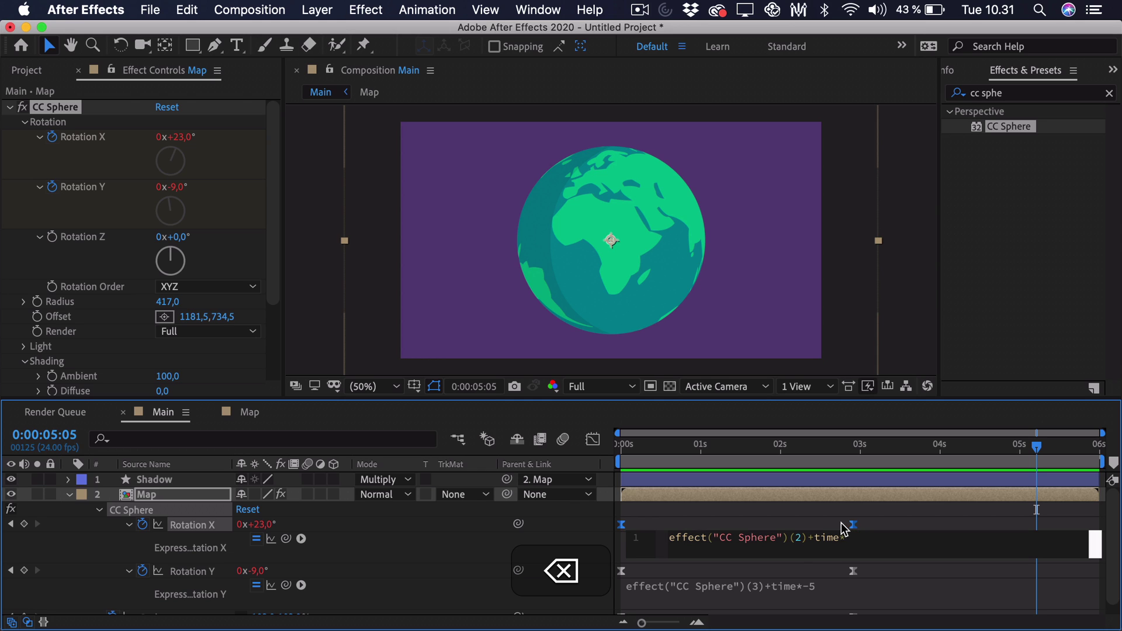
type("2")
left_click(849, 525)
Step: Change Rotation Y's multiplier from time*-5 to time*-7 and preview the retuned spin
left_click(843, 586)
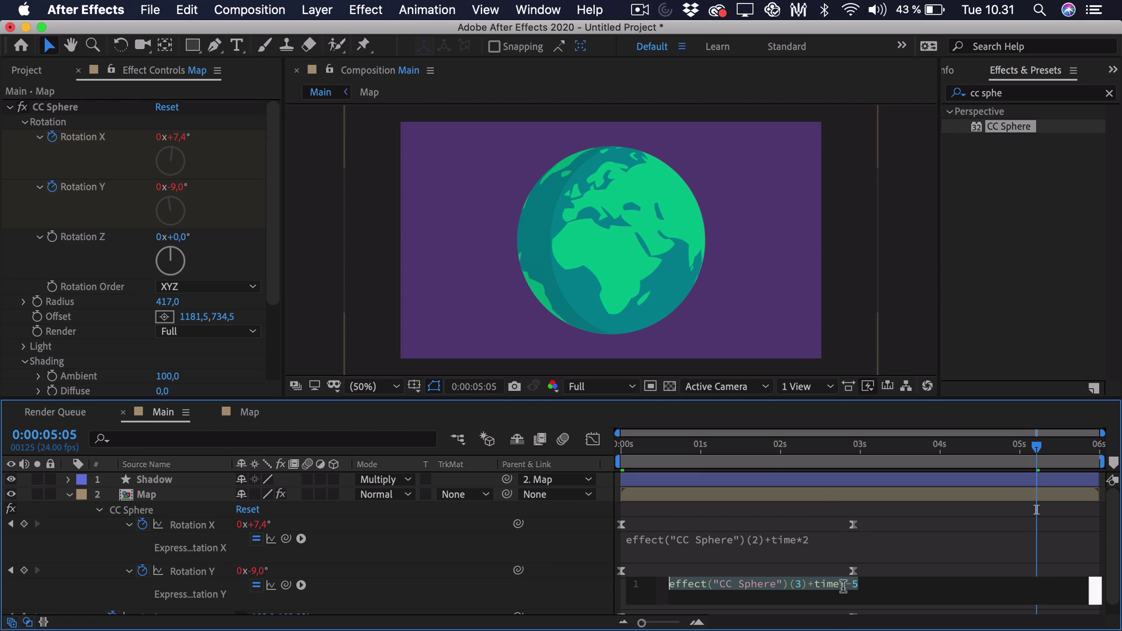
left_click(889, 586)
key("BackSpace")
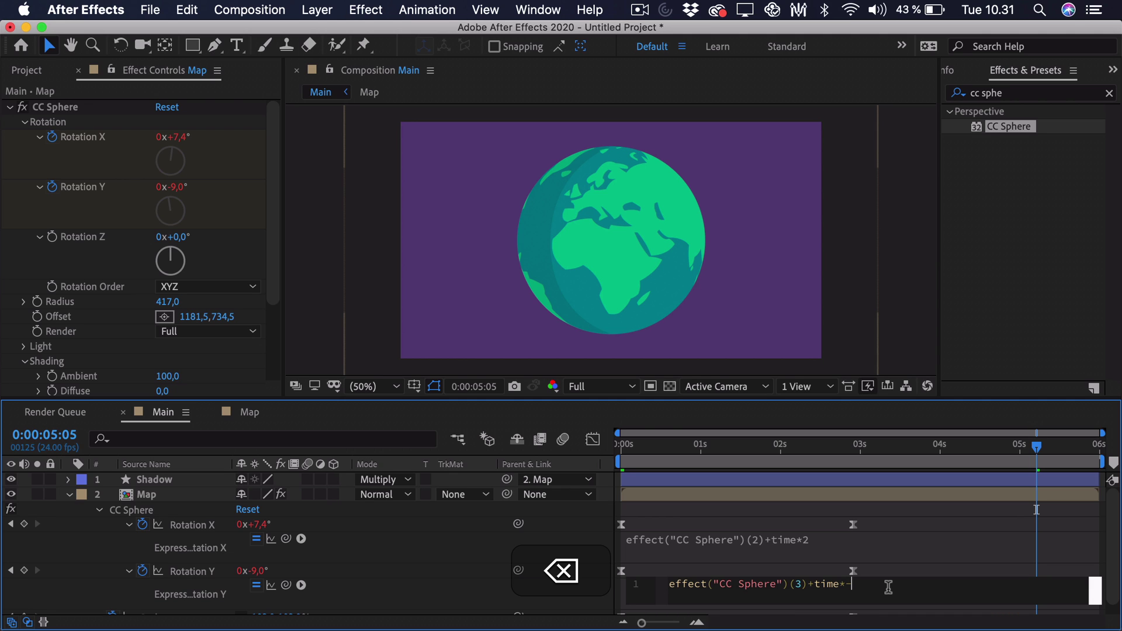
type("7")
left_click(869, 499)
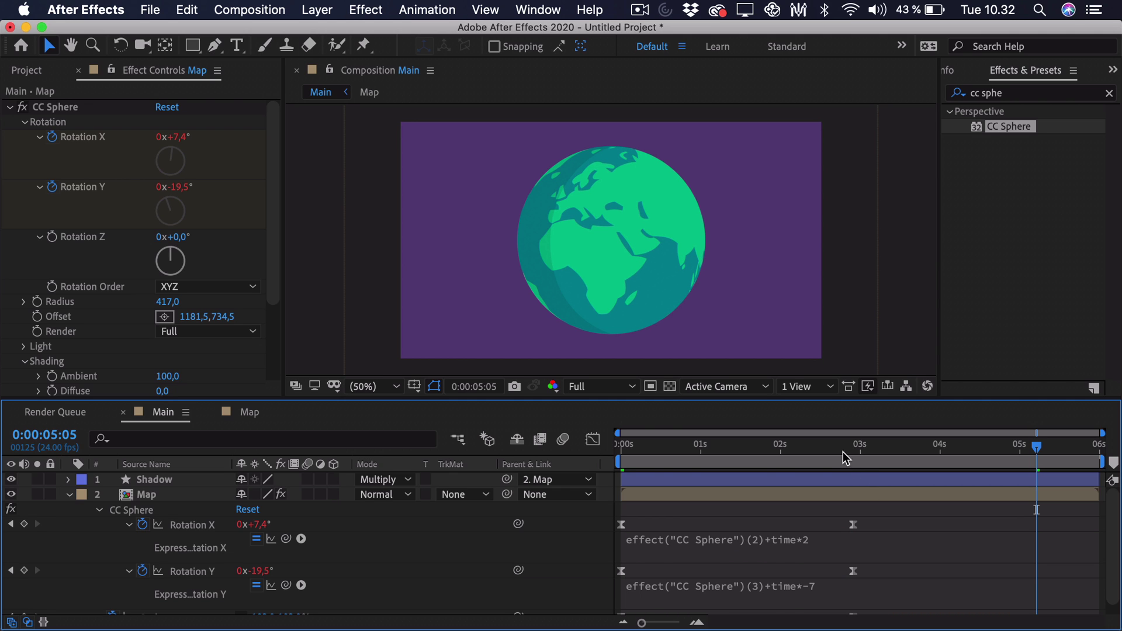
key("space")
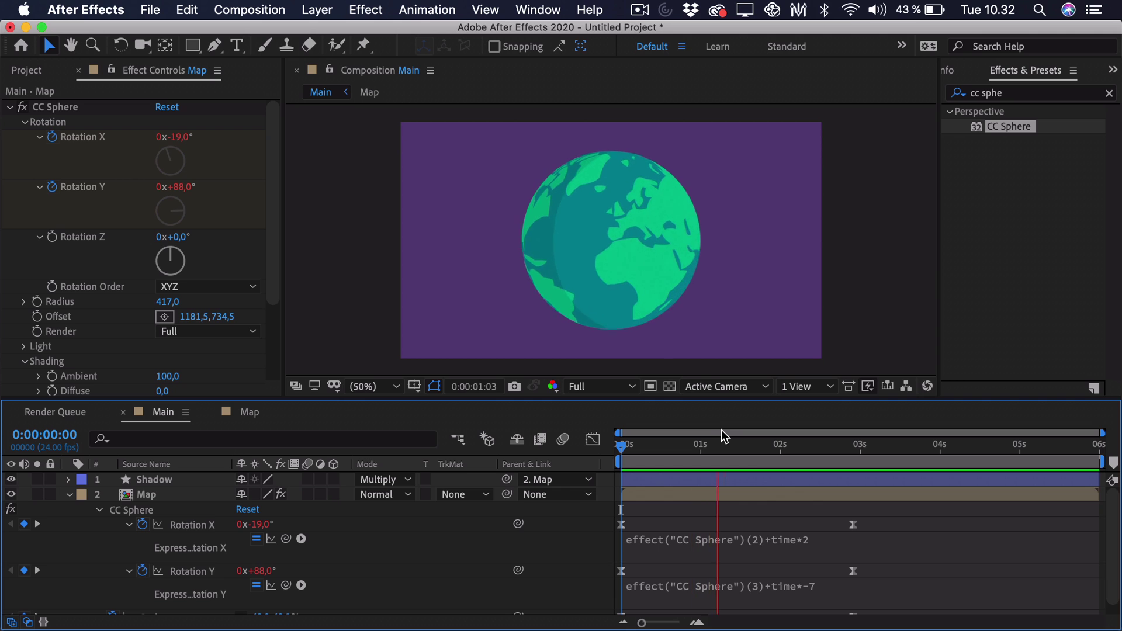